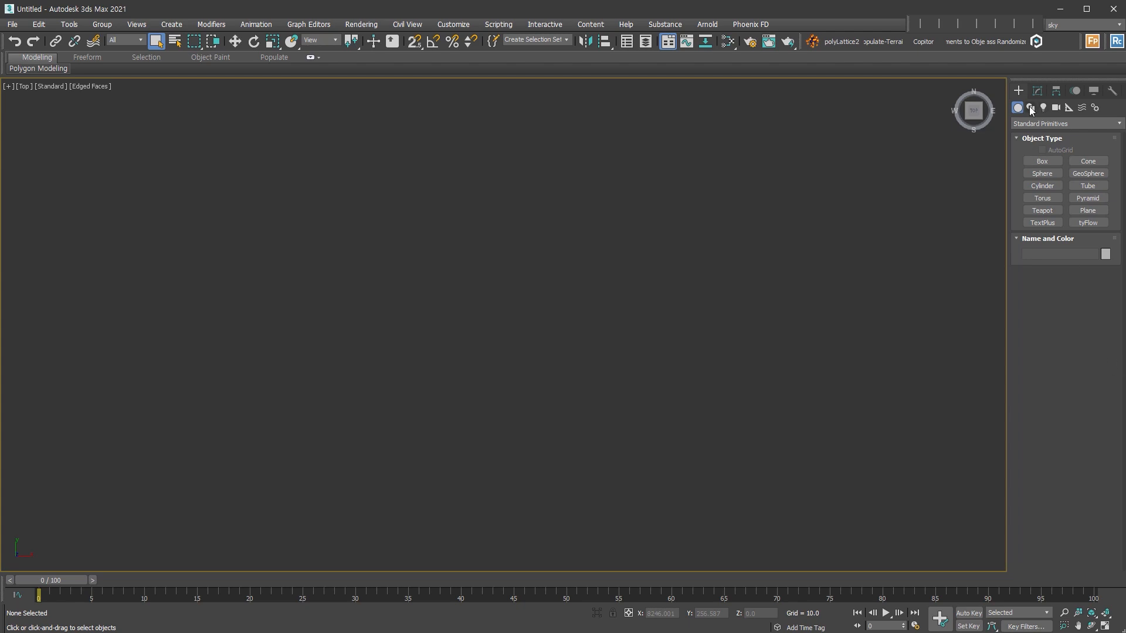
# Draw a five-point S-shaped Line spline across the Top view, with the initial point type set to Smooth
pyautogui.click(1030, 108)
pyautogui.click(1054, 170)
pyautogui.click(1070, 353)
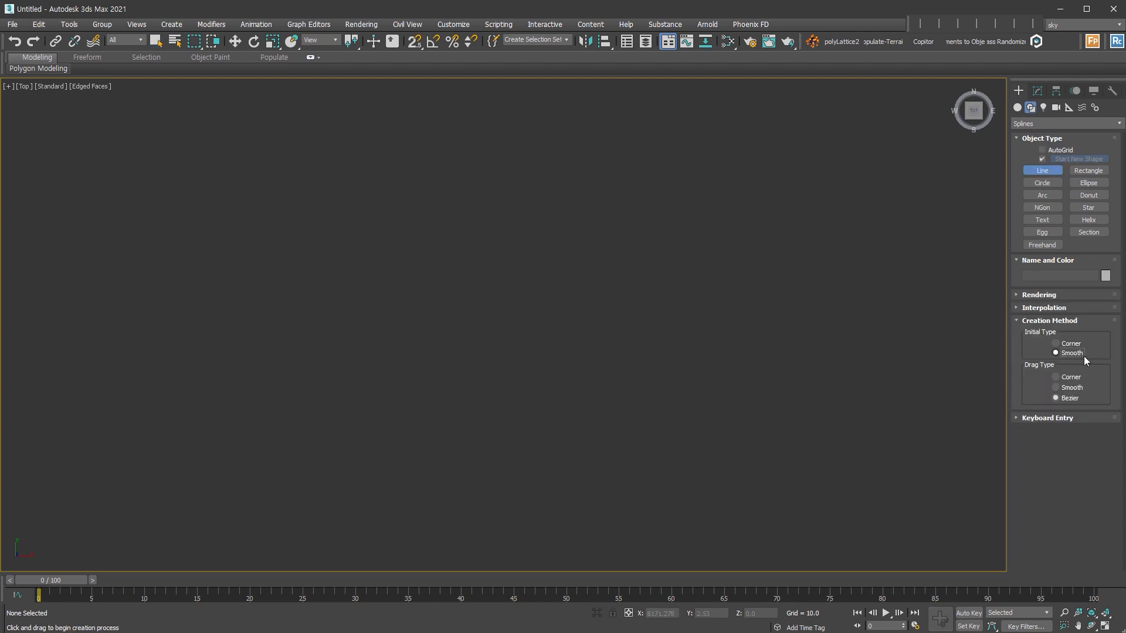
pyautogui.moveTo(266, 371); pyautogui.dragTo(280, 381)
pyautogui.click(431, 420)
pyautogui.click(540, 304)
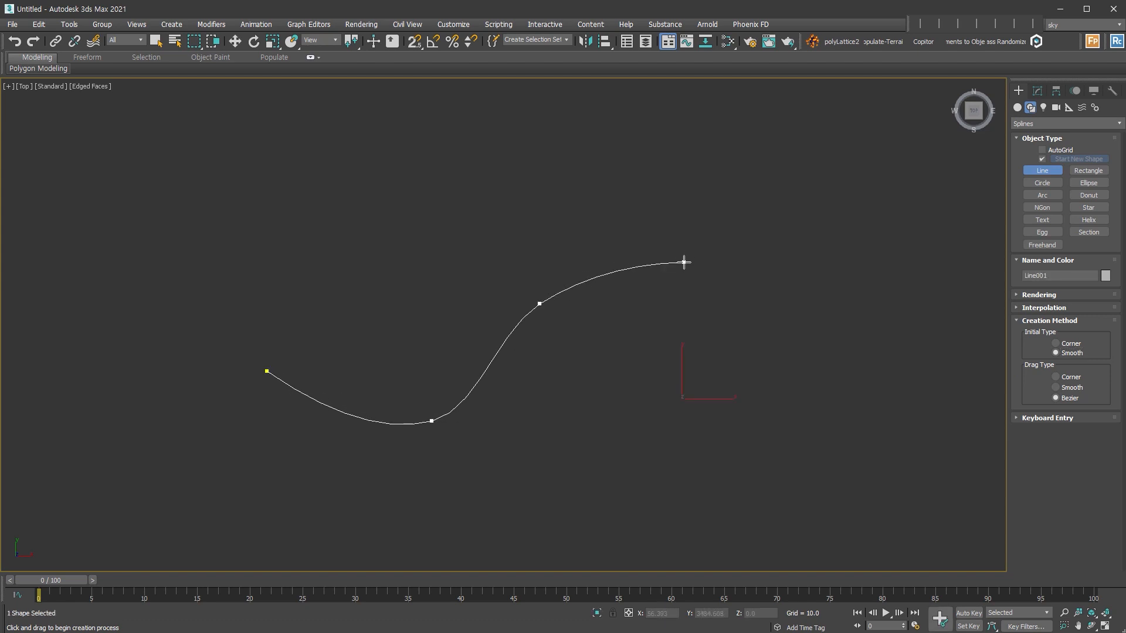
pyautogui.click(678, 223)
pyautogui.click(825, 267)
pyautogui.rightClick(824, 266)
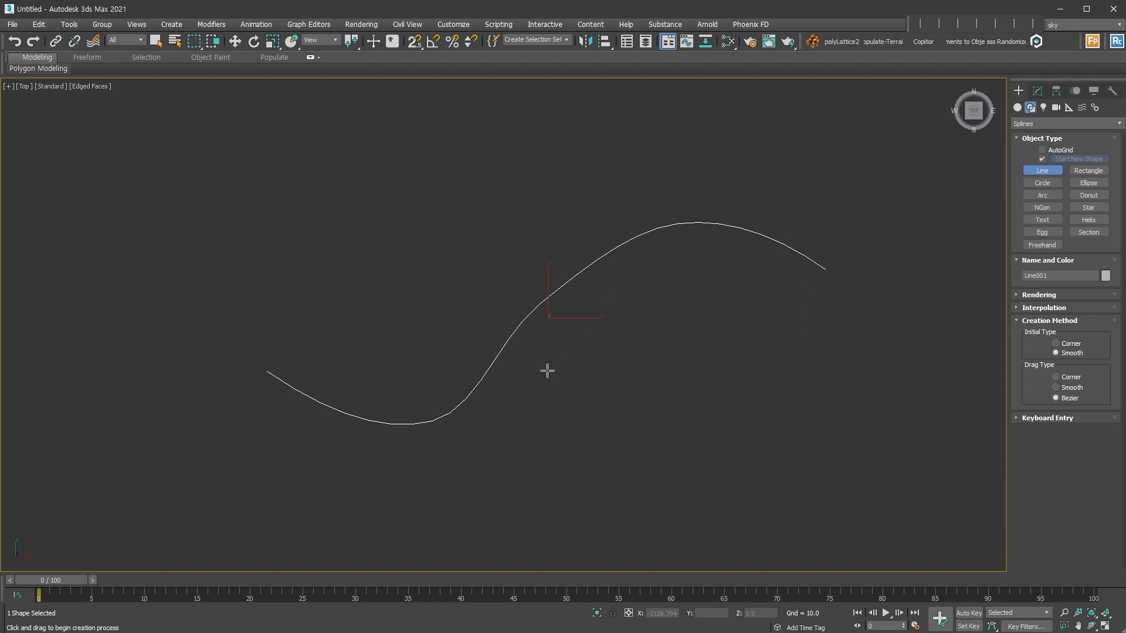
pyautogui.rightClick(586, 369)
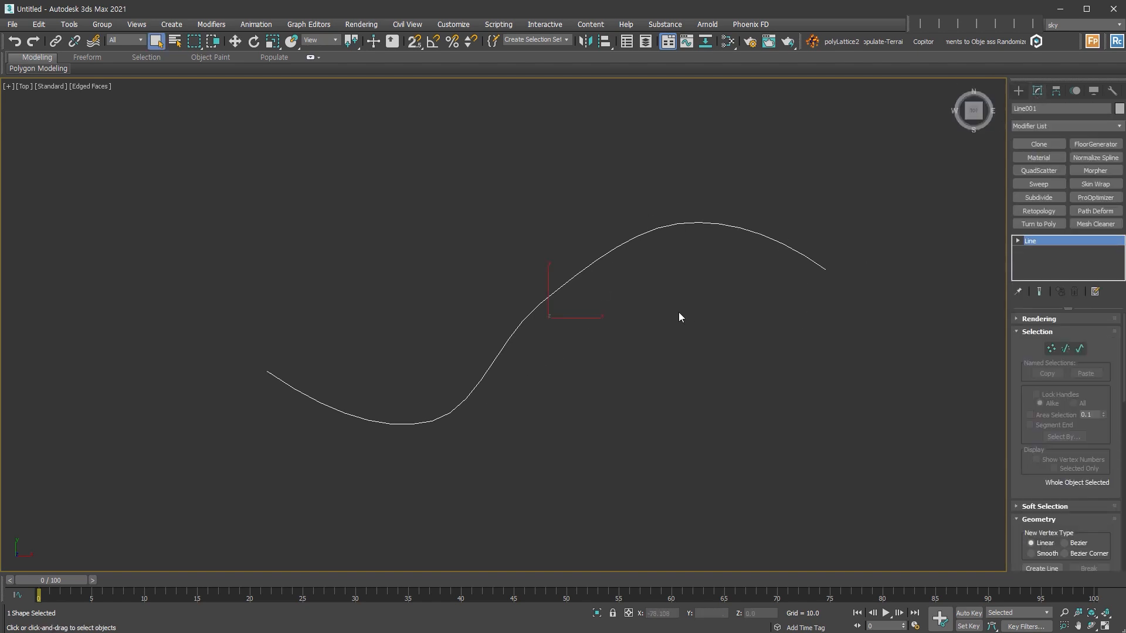
# Edit the spline's vertices, moving the middle vertex slightly and shifting the second vertex a little upward
pyautogui.click(1050, 349)
pyautogui.click(539, 304)
pyautogui.rightClick(553, 304)
pyautogui.click(562, 309)
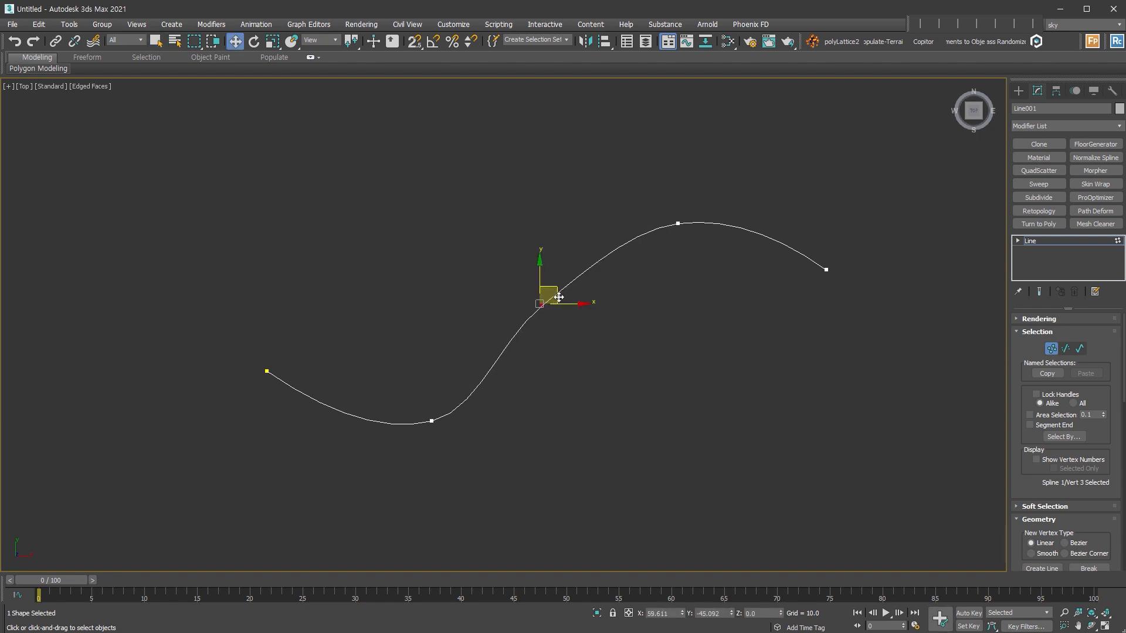
pyautogui.moveTo(559, 297); pyautogui.dragTo(561, 299)
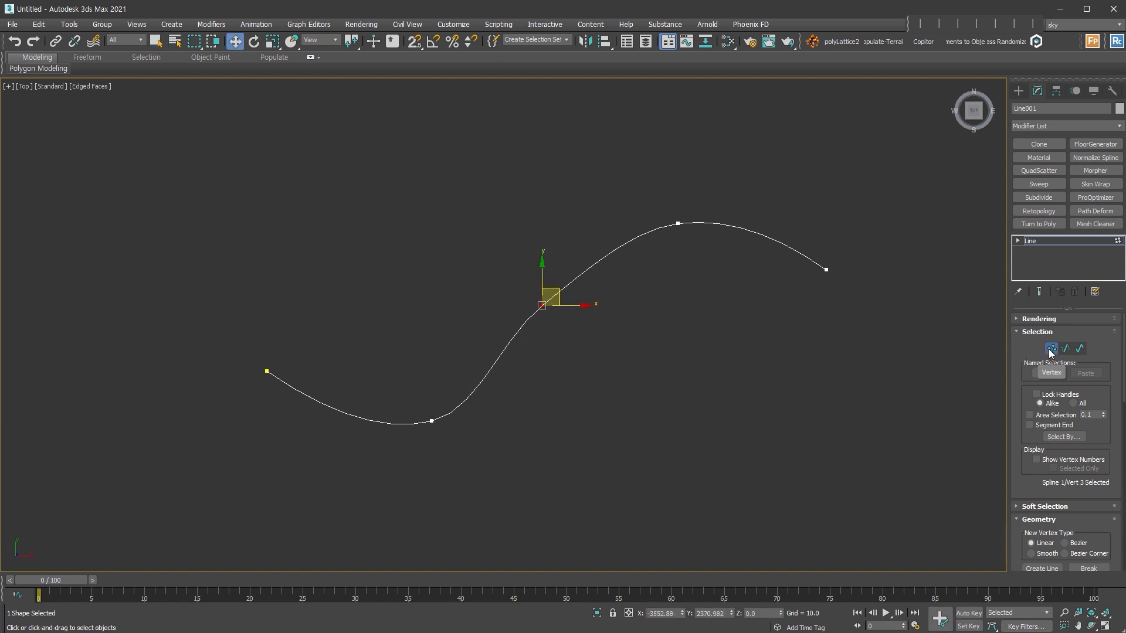
pyautogui.moveTo(431, 420); pyautogui.dragTo(427, 414)
# Convert the spline's middle vertex to Bezier and leave vertex editing
pyautogui.click(540, 303)
pyautogui.rightClick(540, 302)
pyautogui.click(499, 225)
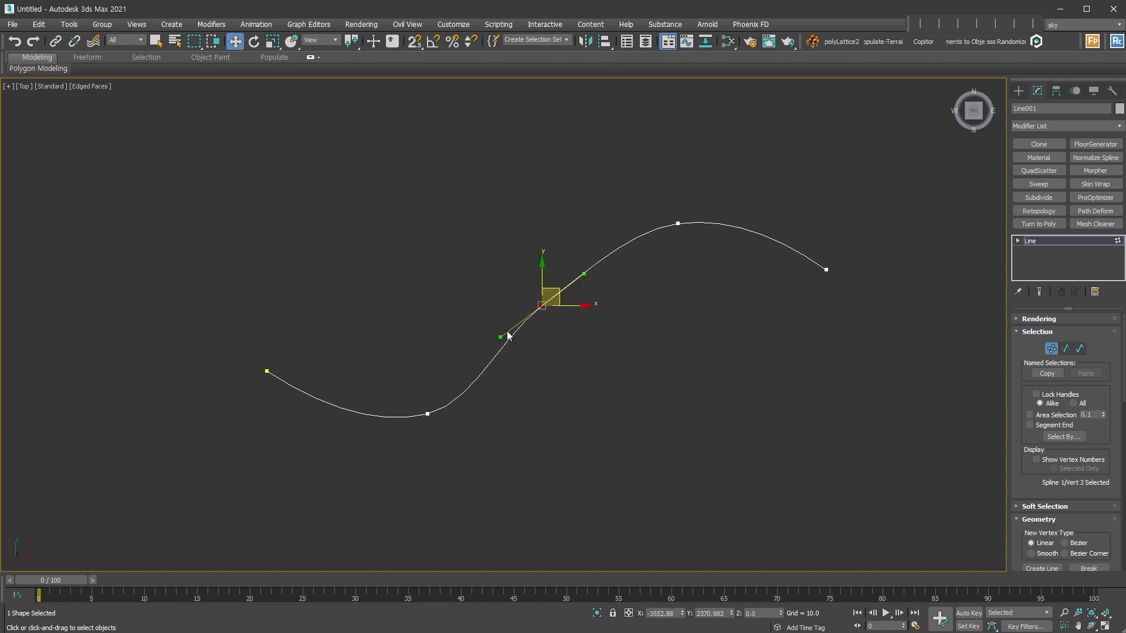
pyautogui.click(1049, 351)
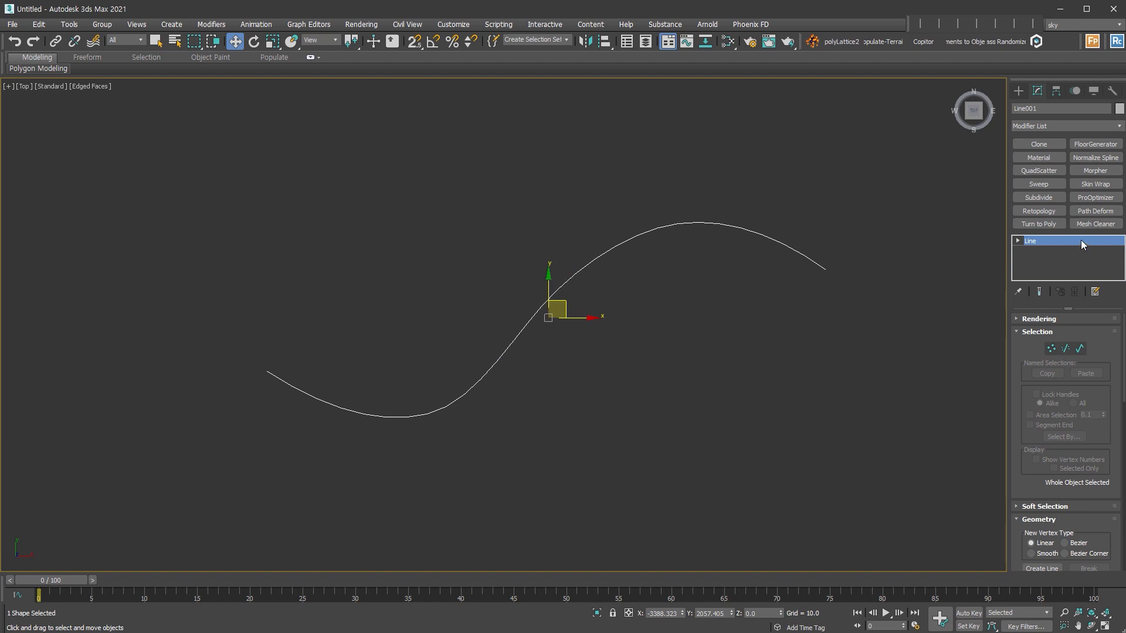
# Apply a Normalize Spline modifier to the line, show its knots, and normalize by a knot count of 91
pyautogui.click(1036, 319)
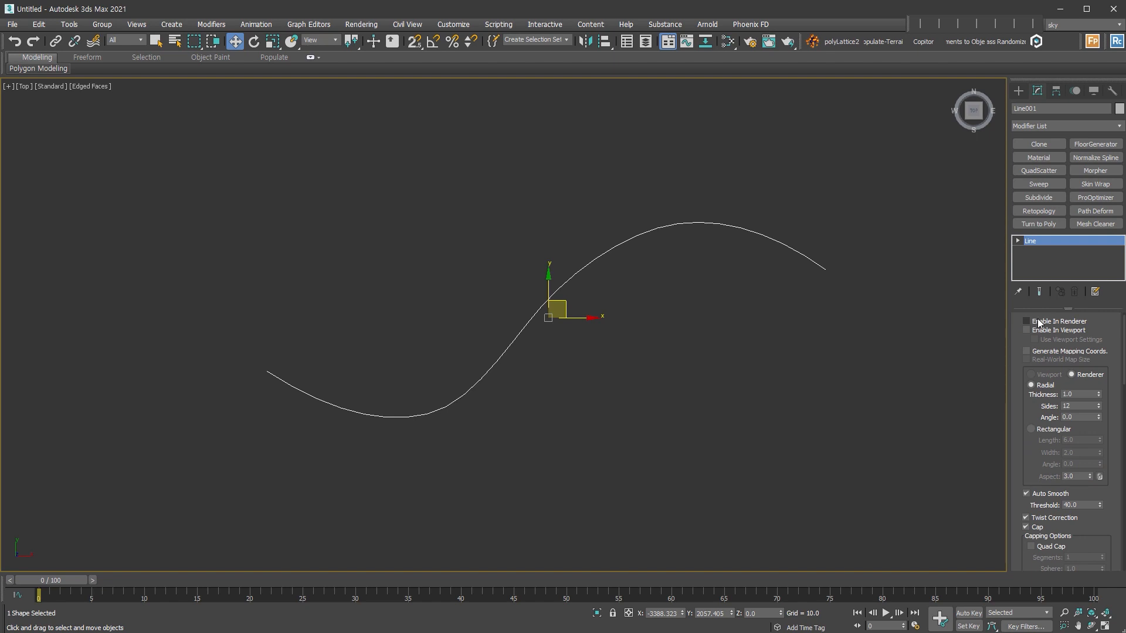
pyautogui.click(1094, 159)
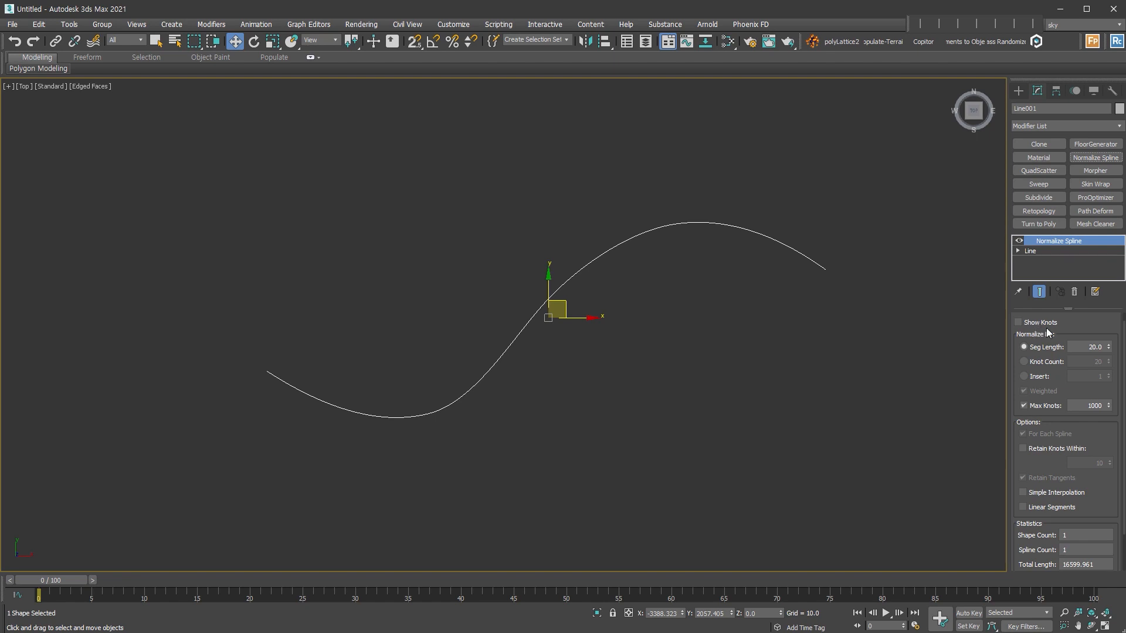
pyautogui.scroll(1, 1076, 333)
pyautogui.click(1019, 332)
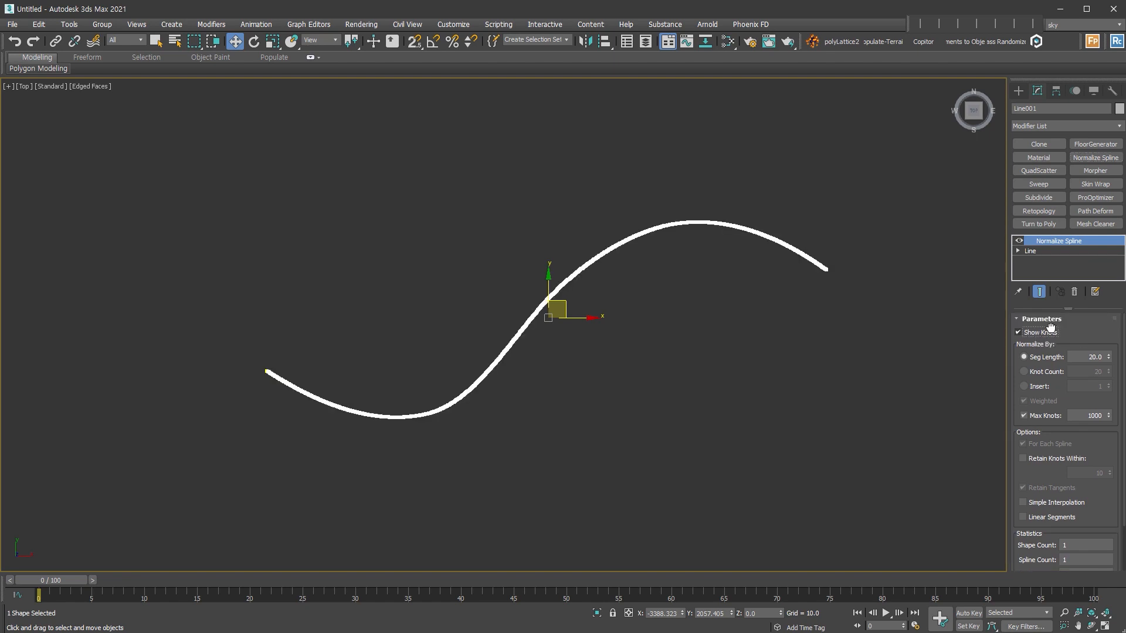
pyautogui.click(1049, 372)
pyautogui.moveTo(1108, 373); pyautogui.dragTo(1112, 335)
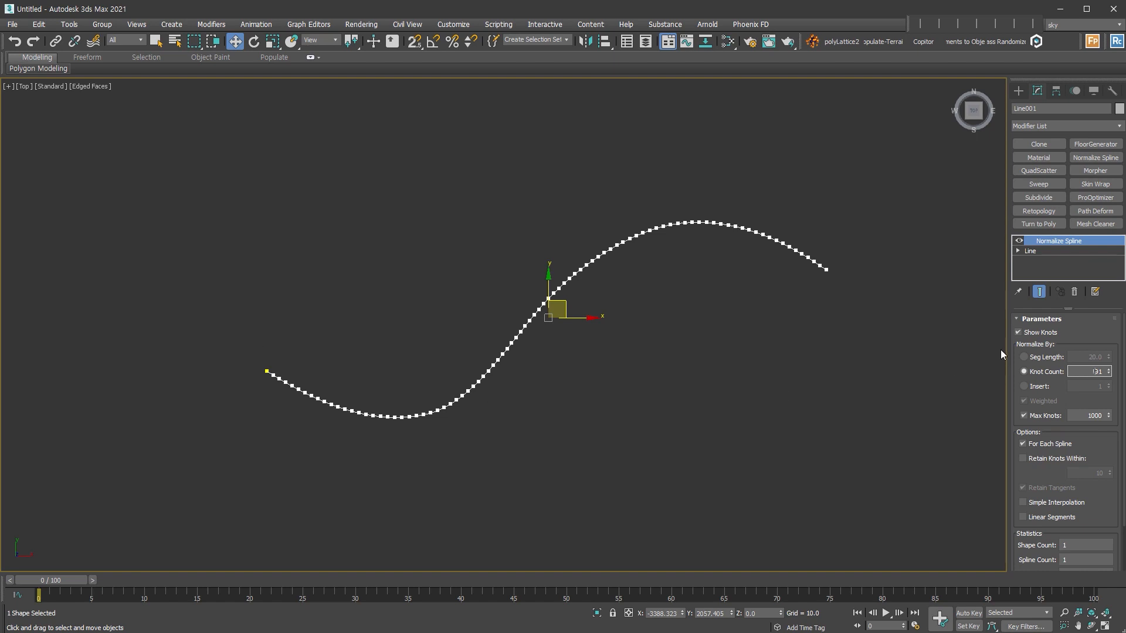
# Collapse the line to an Editable Spline and enable it in renderer and viewport as a rectangular profile with width 548.6
pyautogui.hotkey('ctrl', 'shift', 'c')
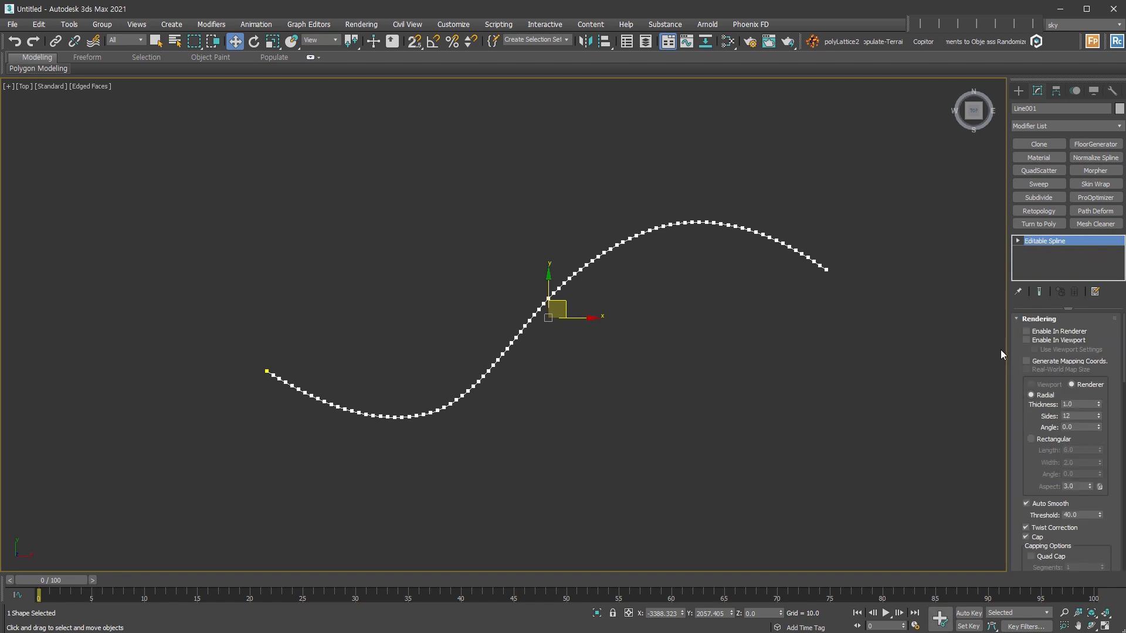
pyautogui.click(1081, 332)
pyautogui.click(1081, 341)
pyautogui.click(1045, 441)
pyautogui.moveTo(1100, 462); pyautogui.dragTo(1100, 428)
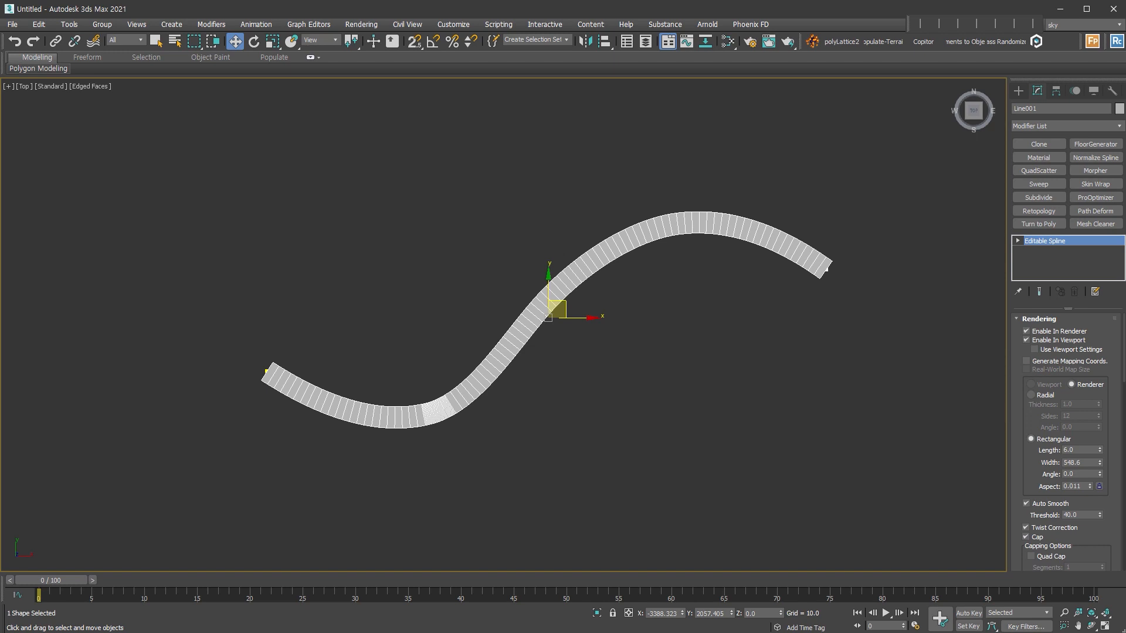
# Set the spline's interpolation steps to 0 and convert the strip to an Editable Poly
pyautogui.scroll(-5, 1025, 422)
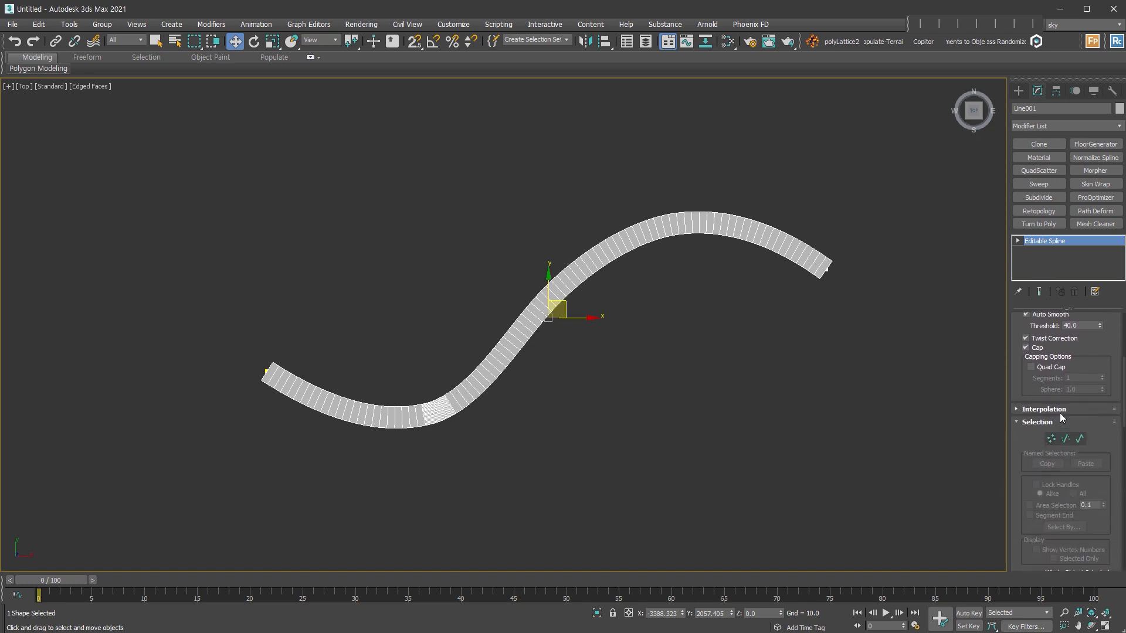
pyautogui.click(1055, 409)
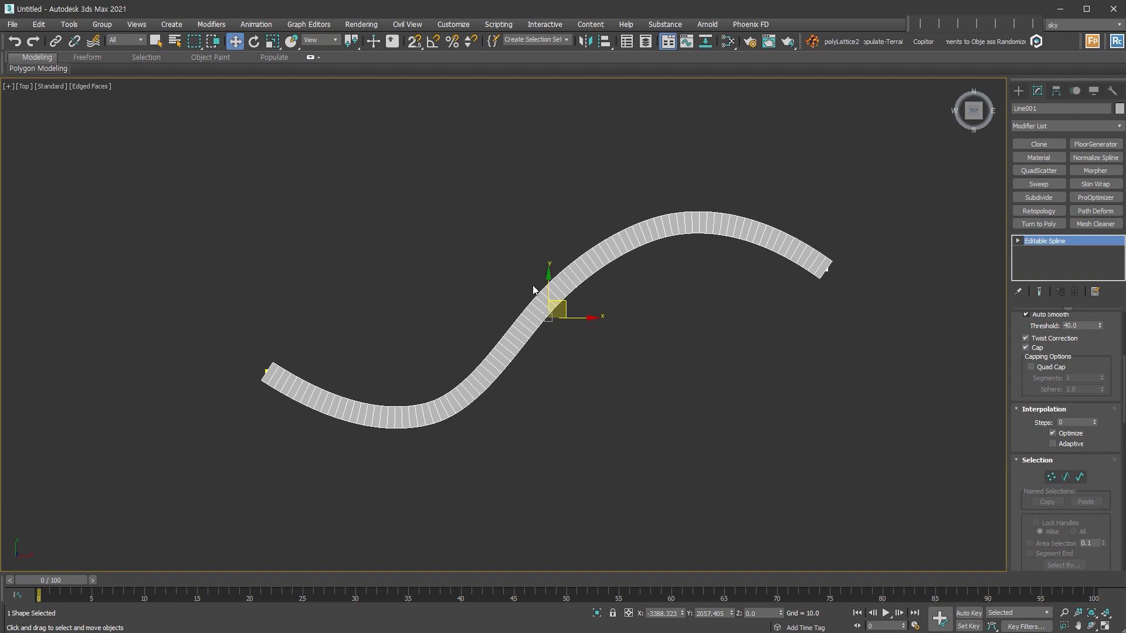
pyautogui.hotkey('ctrl', 'e')
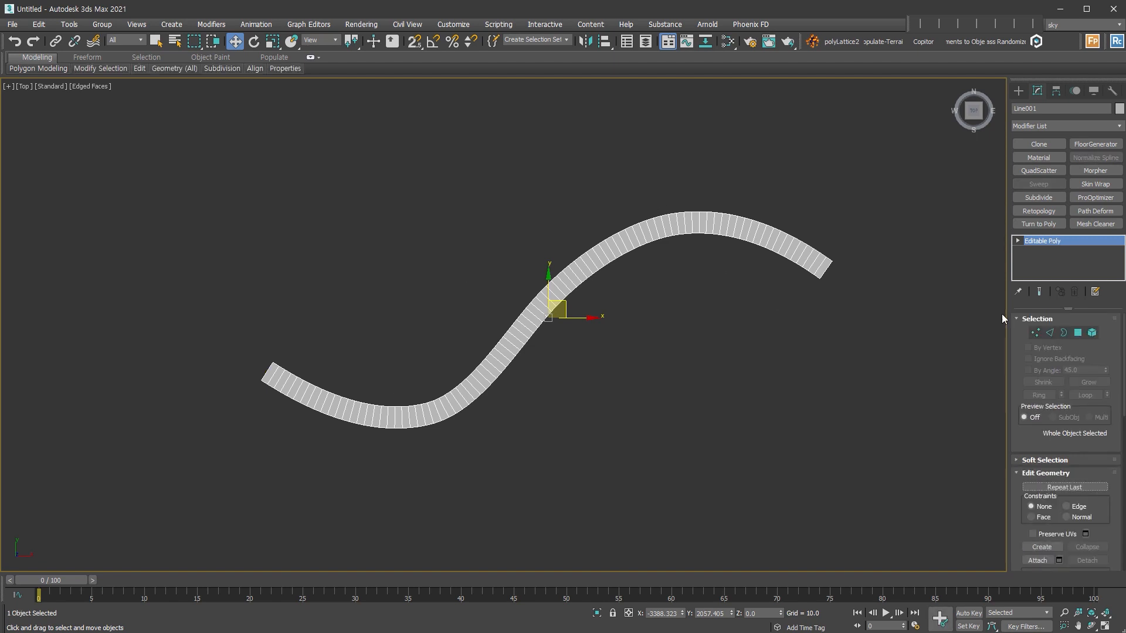
# Keep only the strip's top faces by selecting them by a 45-degree angle with backfaces ignored, inverting the selection, and deleting the rest
pyautogui.click(1078, 333)
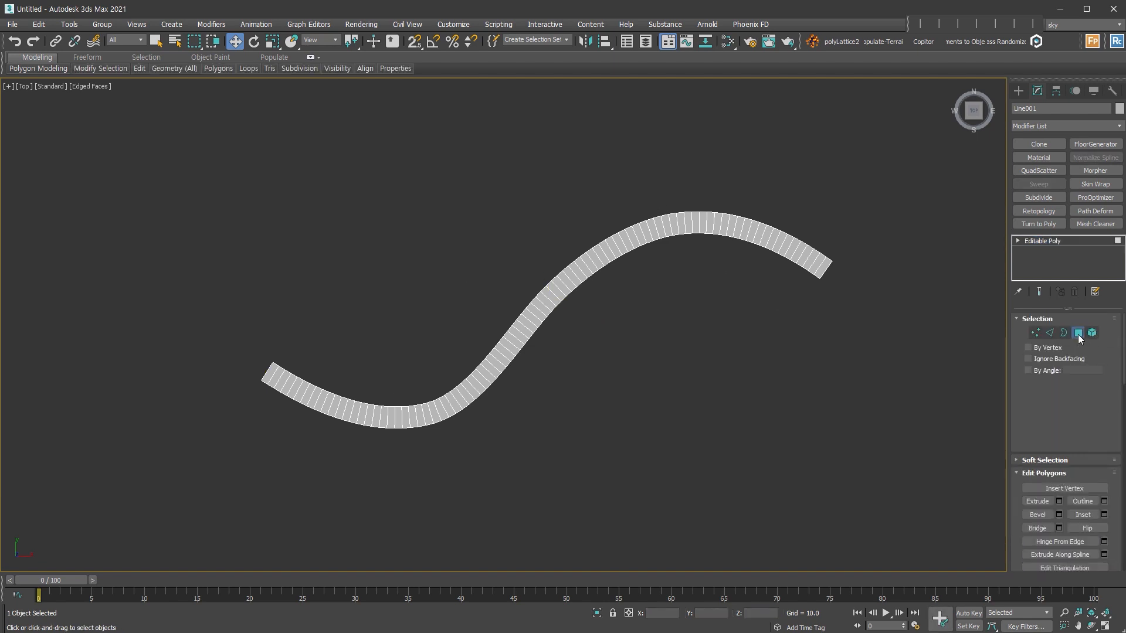
pyautogui.click(1034, 360)
pyautogui.click(1030, 369)
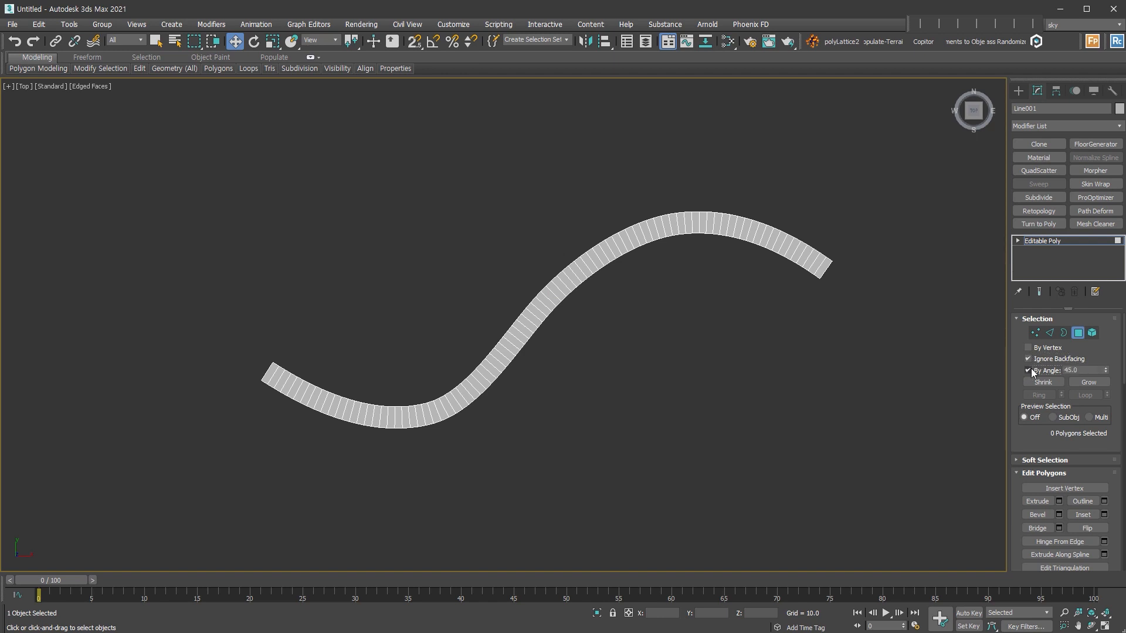
pyautogui.click(805, 256)
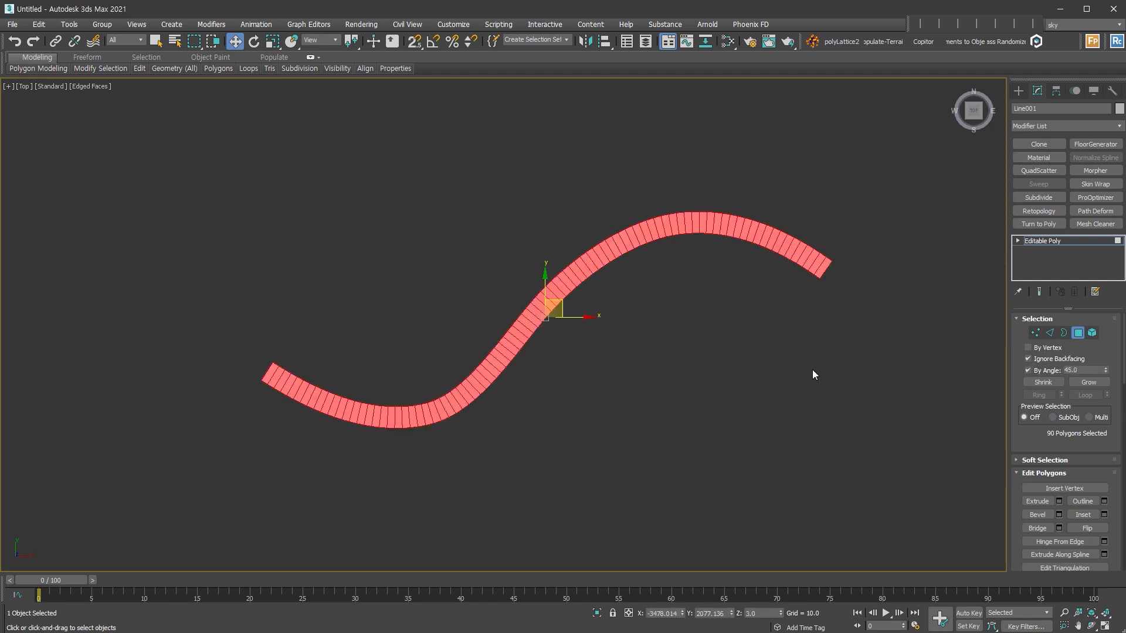
pyautogui.hotkey('ctrl', 'i')
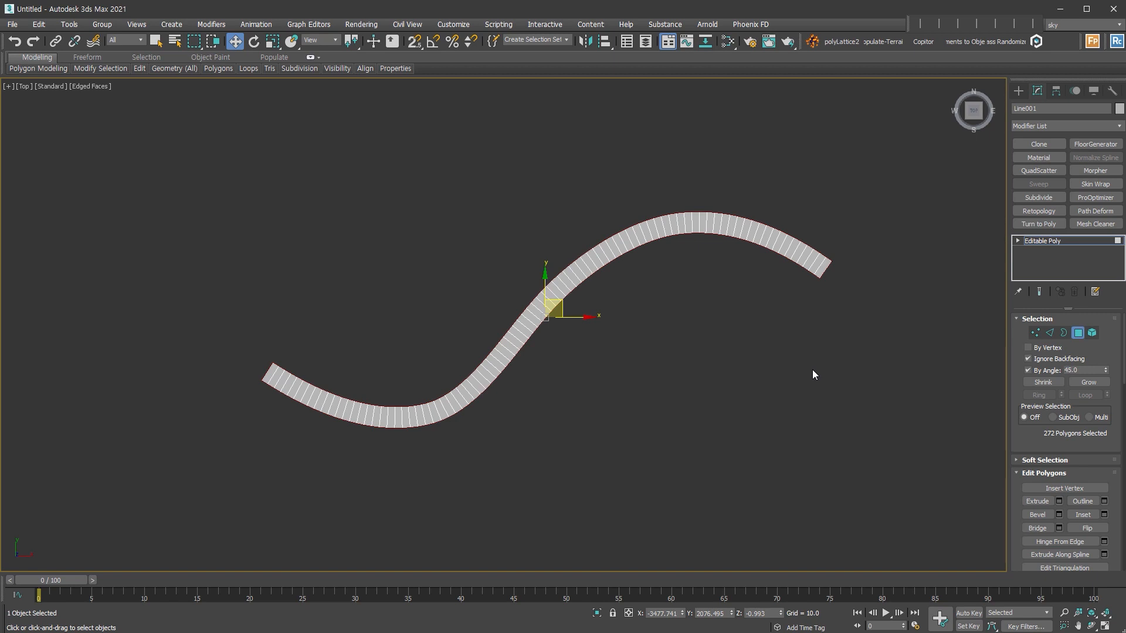
pyautogui.press('Delete')
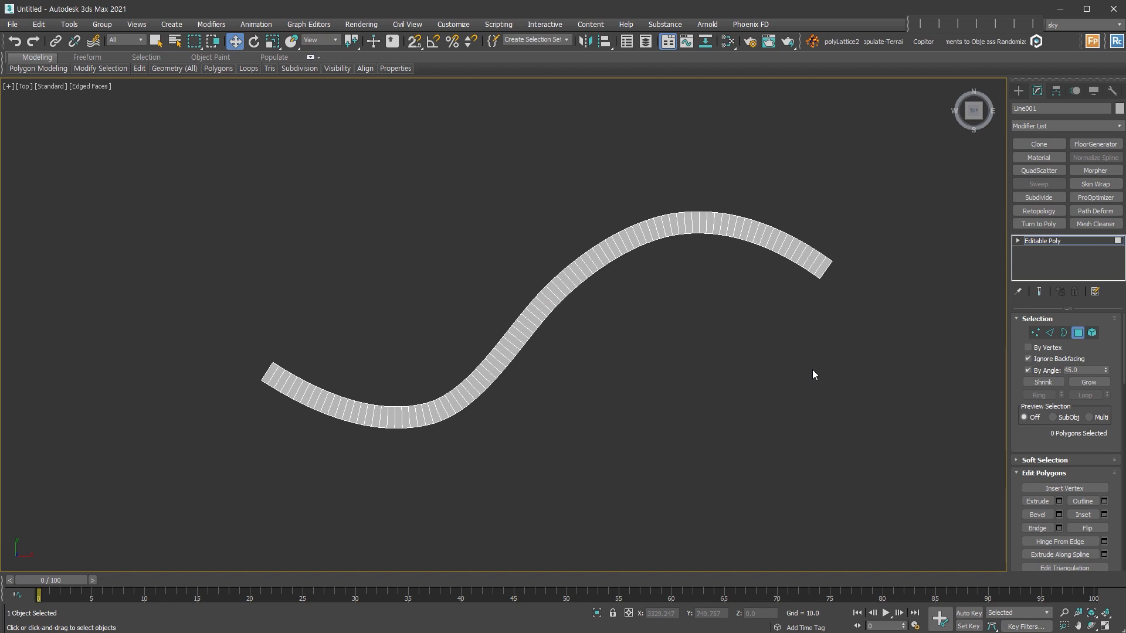
# Turn off selection by angle, select the strip's entire upper long edge, and extend new polygons upward from it along Y
pyautogui.click(1042, 369)
pyautogui.click(1050, 332)
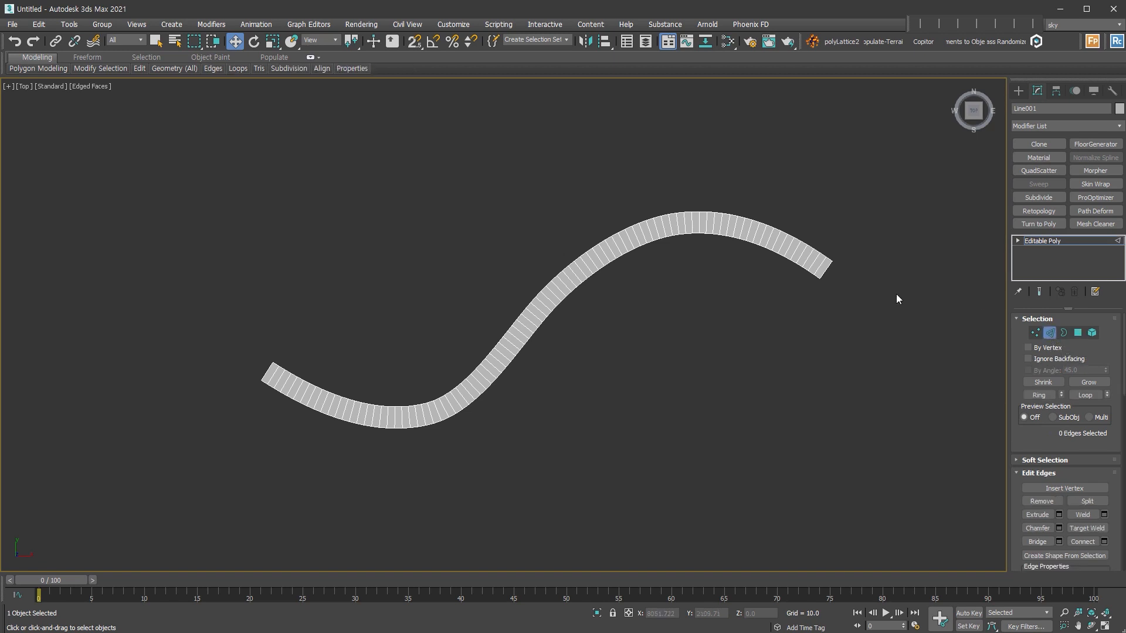
pyautogui.doubleClick(822, 253)
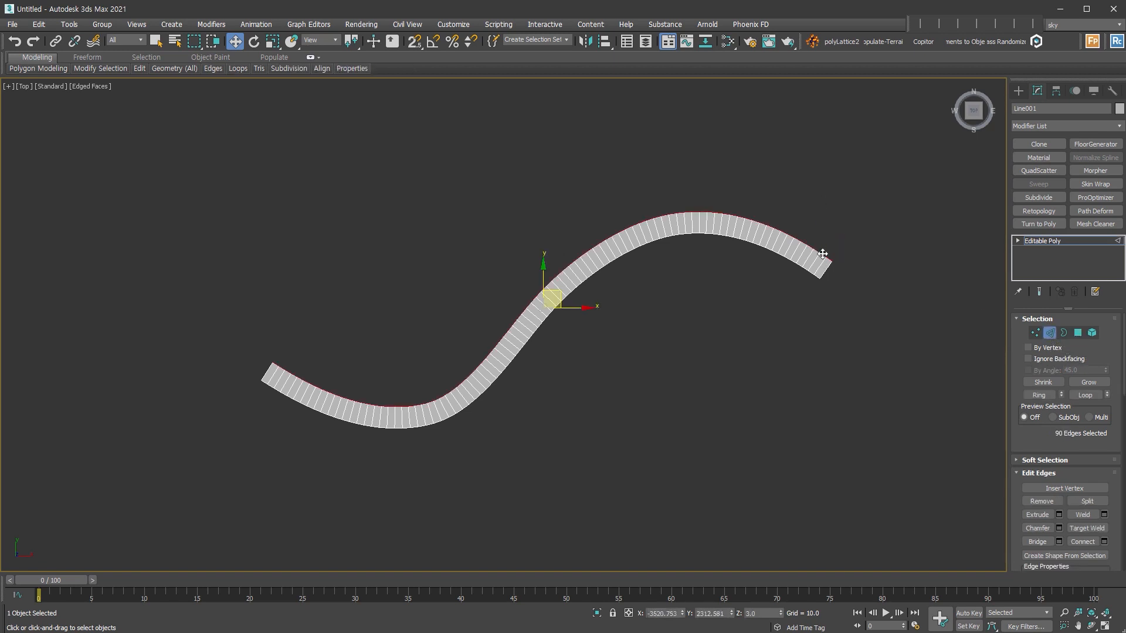
pyautogui.moveTo(567, 321); pyautogui.dragTo(563, 372, button='middle')
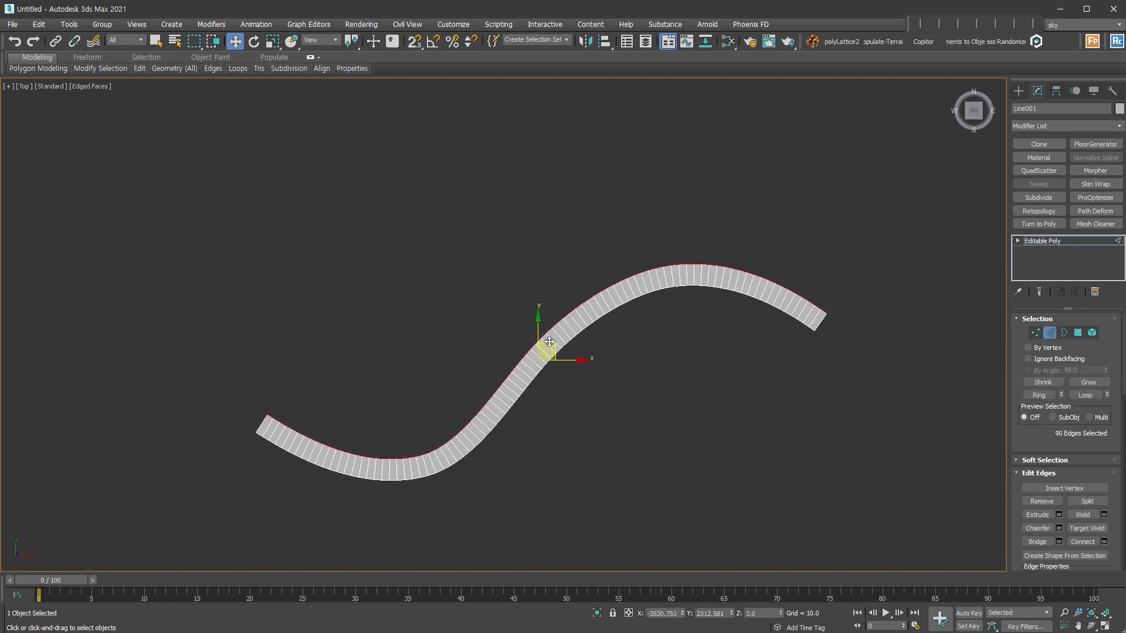
pyautogui.keyDown('shift'); pyautogui.moveTo(536, 322); pyautogui.dragTo(550, 187); pyautogui.keyUp('shift')
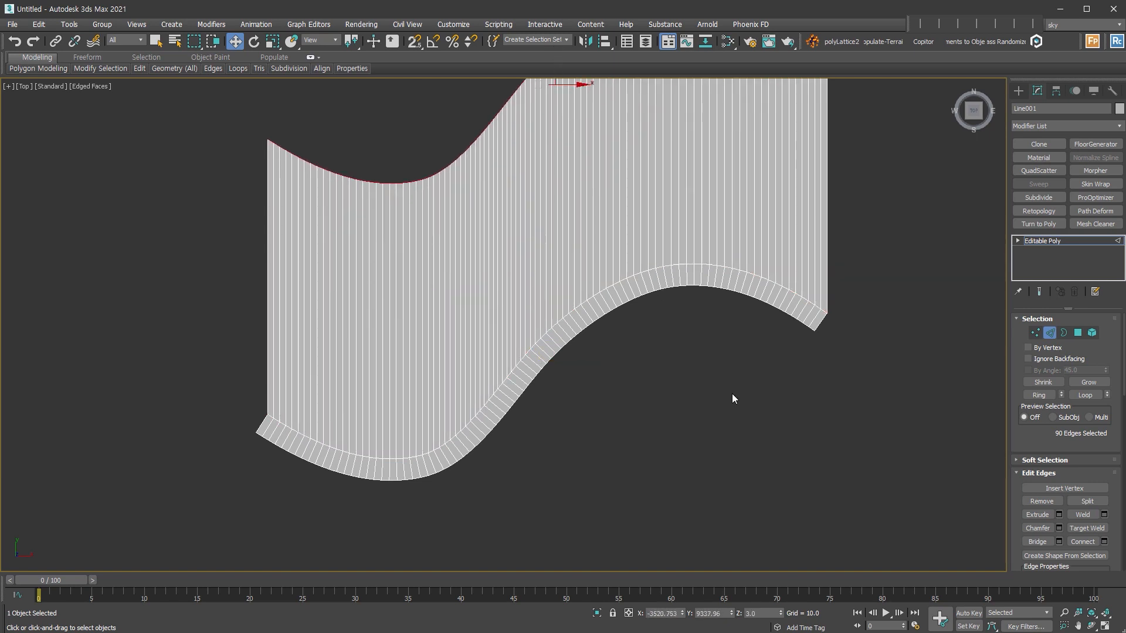
# Flatten the new upper edge with Make Planar in Y and move it farther up
pyautogui.scroll(-3, 691, 359)
pyautogui.scroll(-5, 1020, 452)
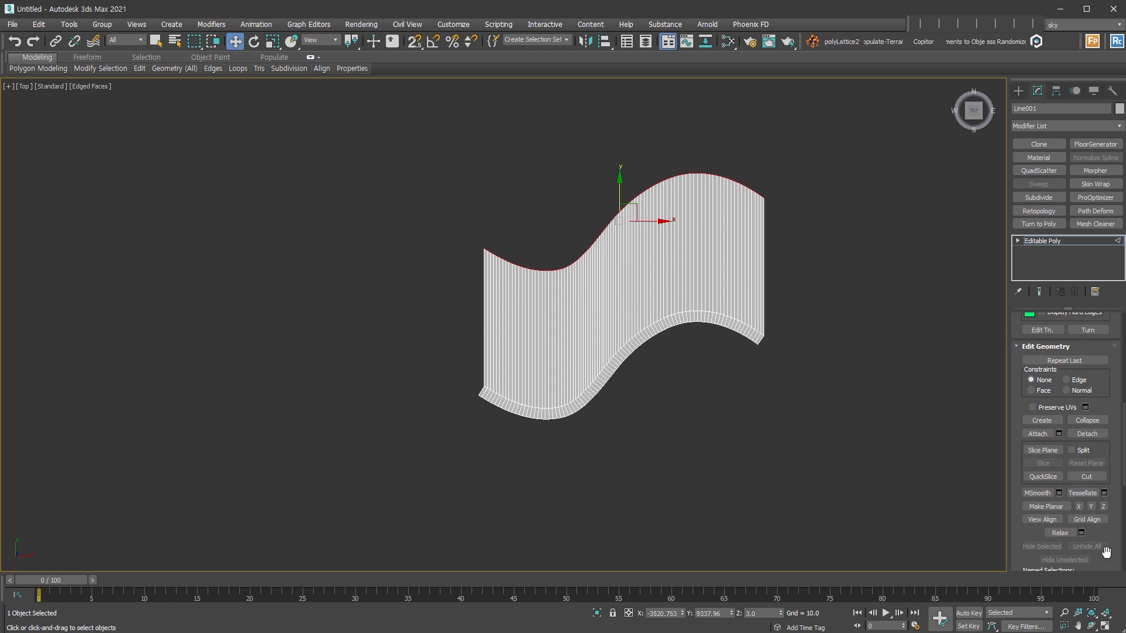
pyautogui.click(1091, 507)
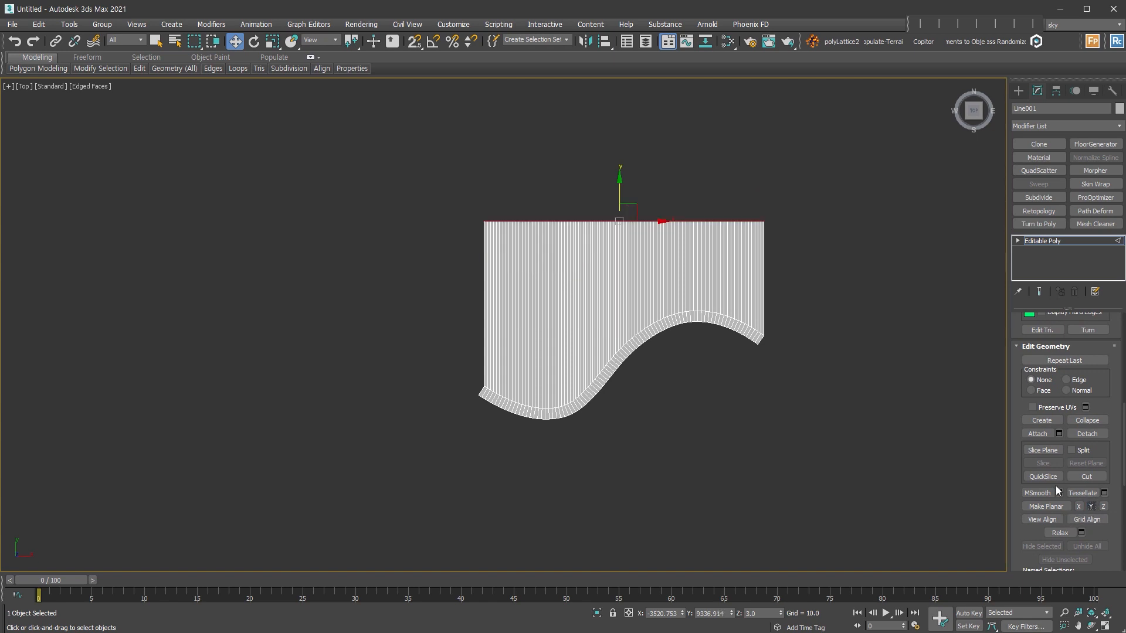
pyautogui.moveTo(620, 187); pyautogui.dragTo(621, 138)
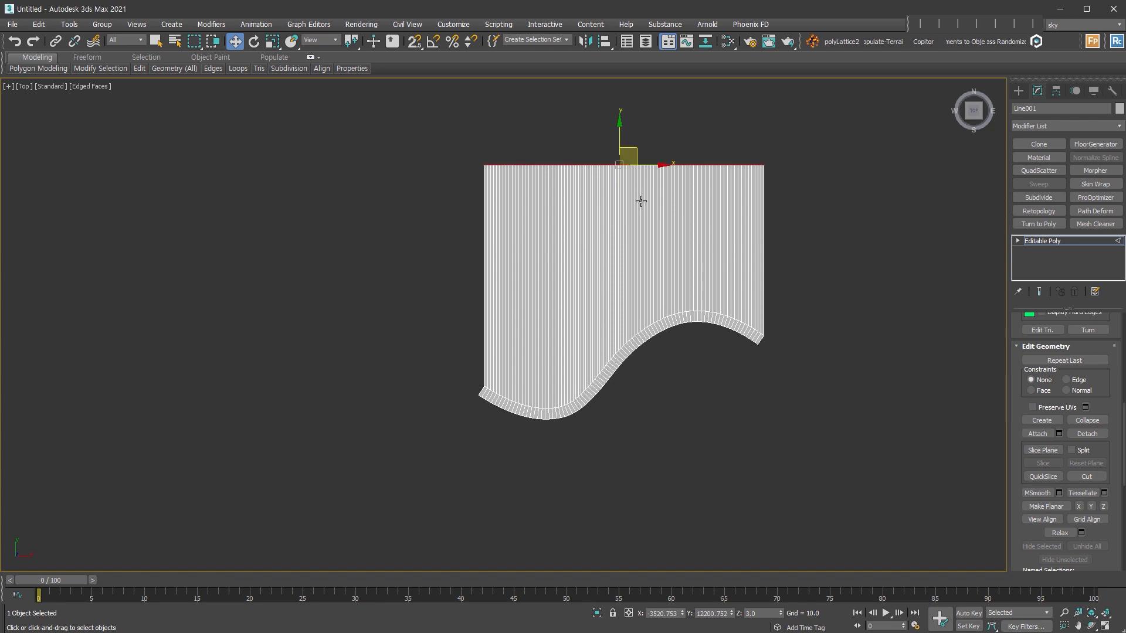
# Select the strip's entire lower long edge, extend new polygons downward along Y, and make the new edge planar in Y
pyautogui.scroll(5, 779, 377)
pyautogui.doubleClick(768, 329)
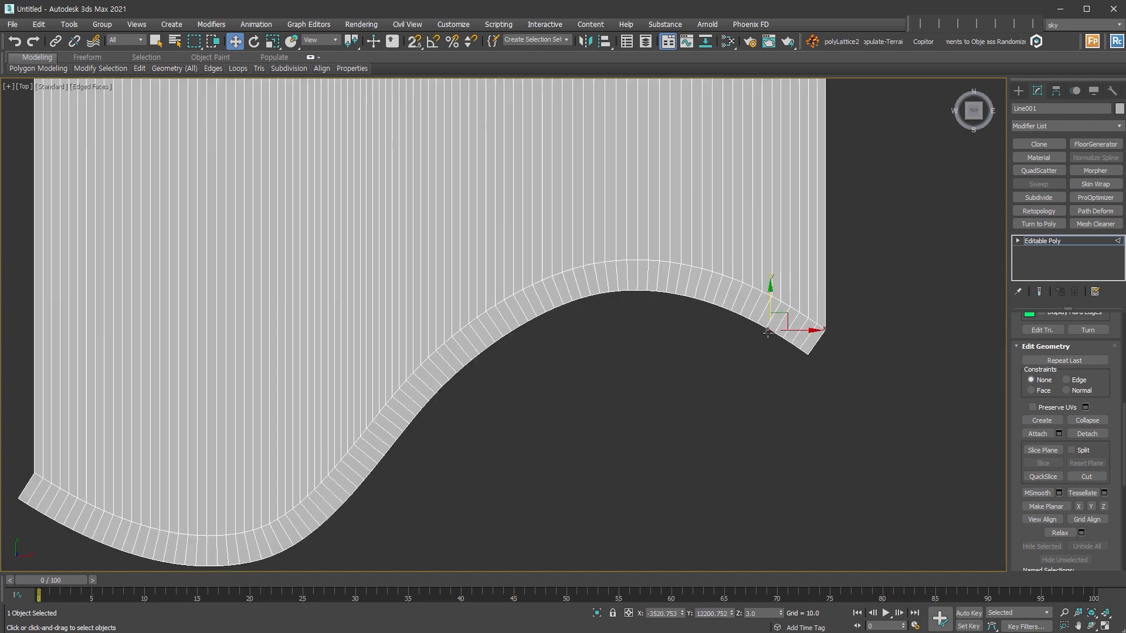
pyautogui.scroll(-5, 677, 382)
pyautogui.keyDown('shift'); pyautogui.moveTo(536, 327); pyautogui.dragTo(561, 568); pyautogui.keyUp('shift')
pyautogui.moveTo(656, 469); pyautogui.dragTo(656, 373, button='middle')
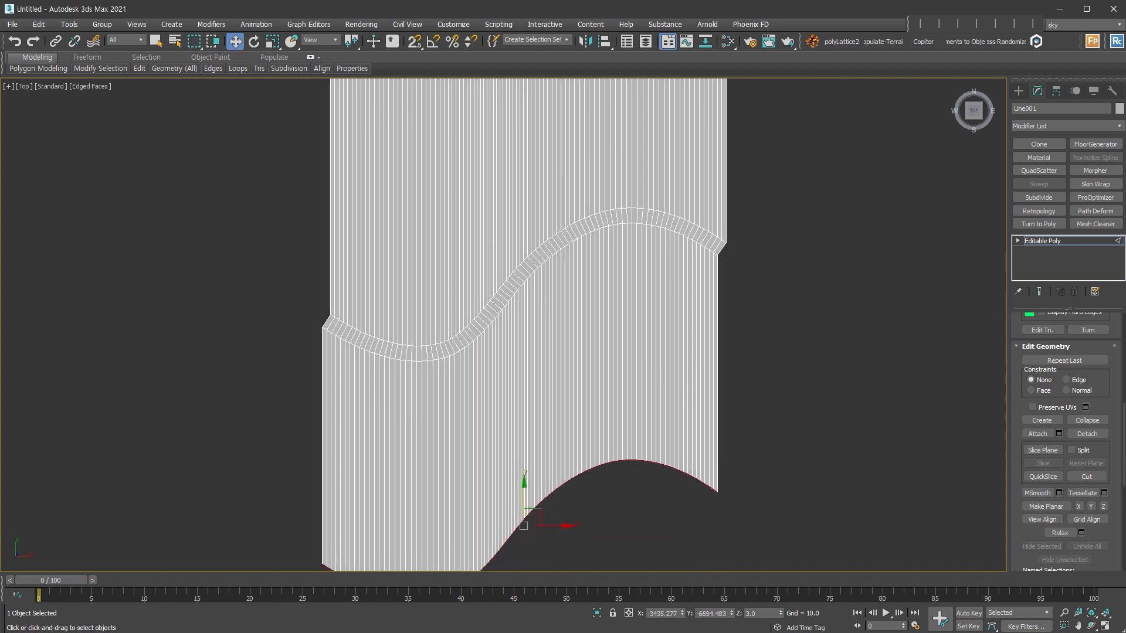
pyautogui.click(1091, 505)
# Select the polygons on both sides of the curved strip, detach them as a separate object, and select that object
pyautogui.scroll(-2, 750, 410)
pyautogui.moveTo(427, 120); pyautogui.dragTo(810, 181)
pyautogui.press('4')
pyautogui.keyDown('ctrl'); pyautogui.moveTo(644, 528); pyautogui.dragTo(403, 452); pyautogui.keyUp('ctrl')
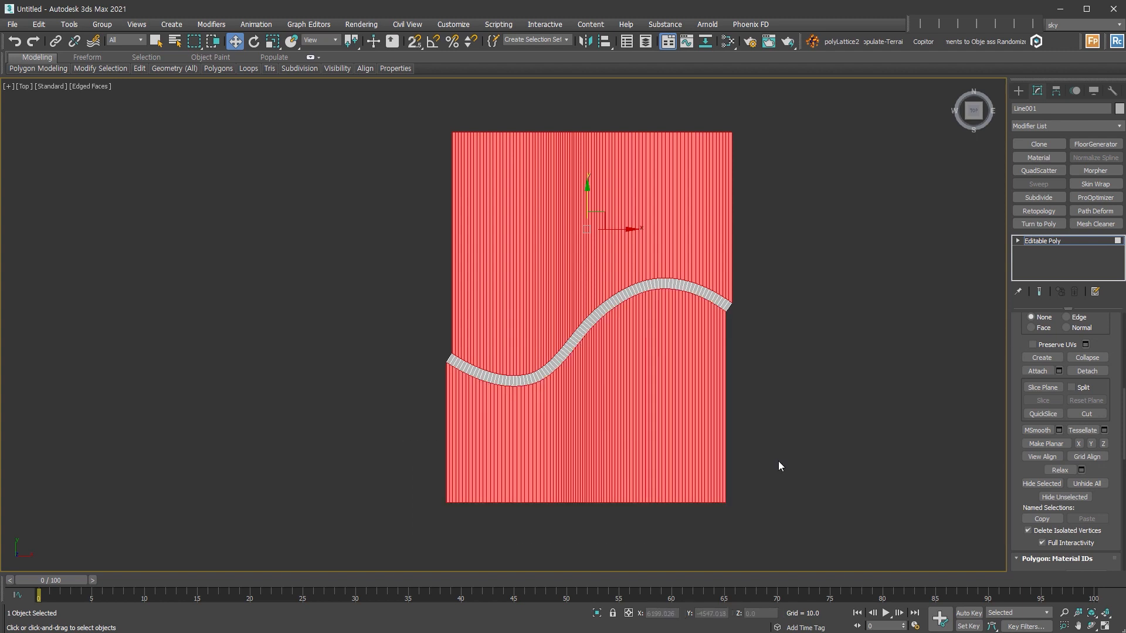
pyautogui.hotkey('alt', 'd')
pyautogui.press('Return')
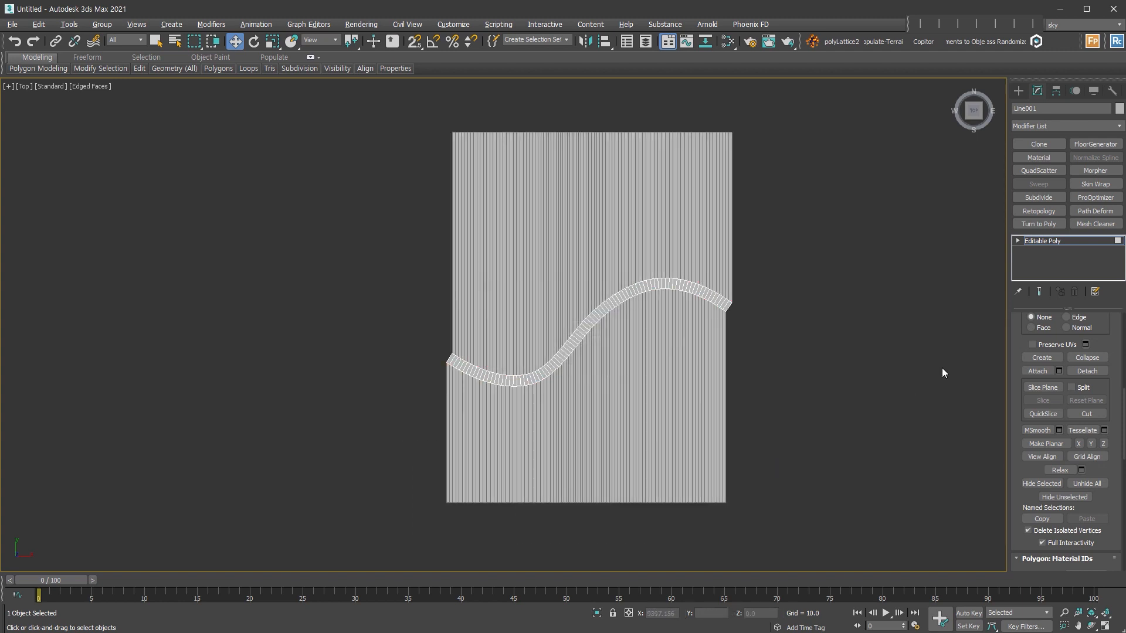
pyautogui.click(694, 352)
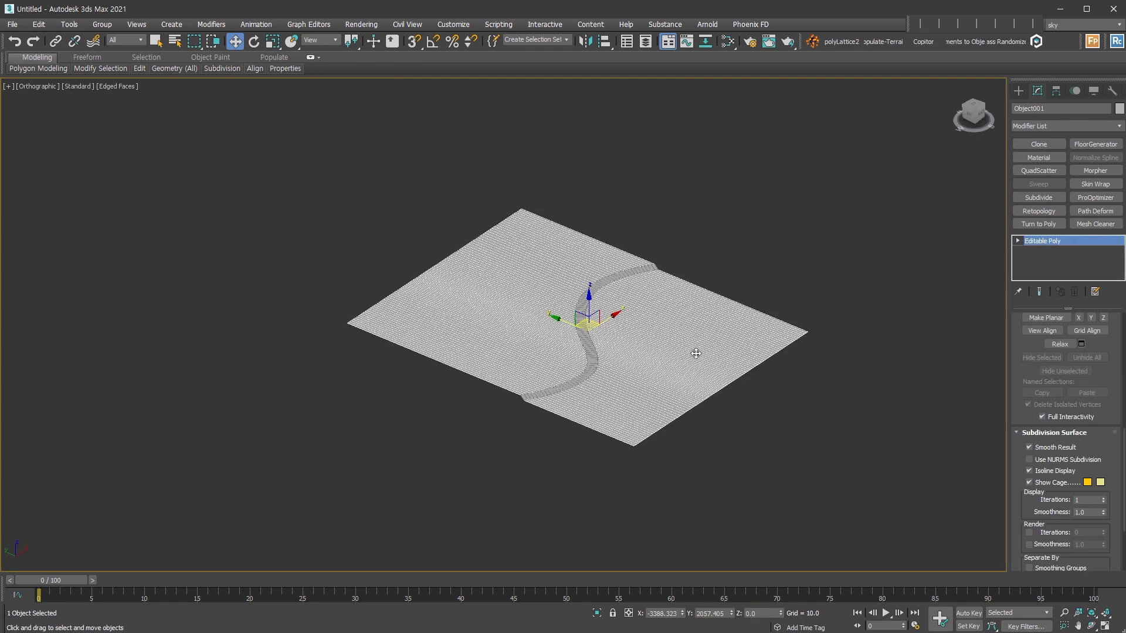
pyautogui.keyDown('alt'); pyautogui.moveTo(693, 351); pyautogui.dragTo(680, 388, button='middle'); pyautogui.keyUp('alt')
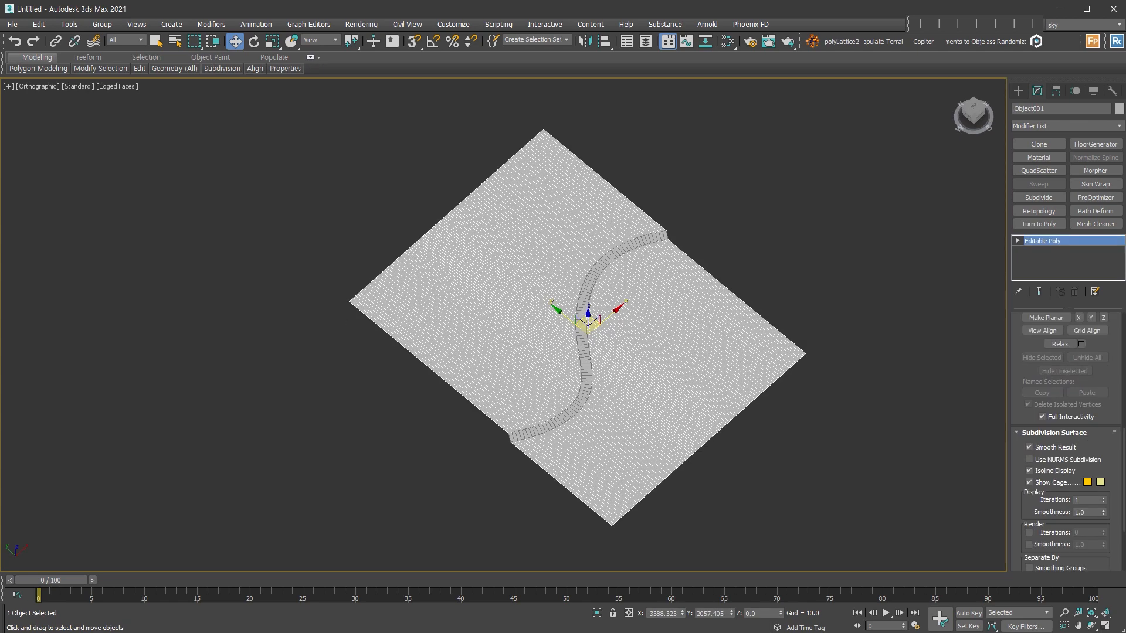
pyautogui.scroll(4, 608, 424)
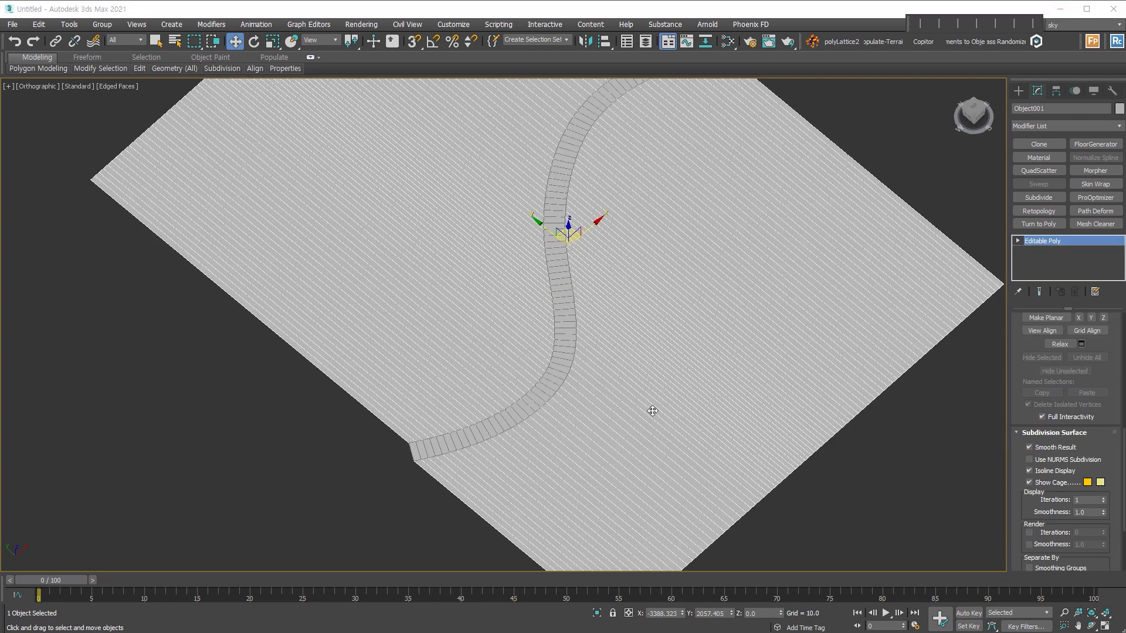
pyautogui.moveTo(652, 411); pyautogui.dragTo(592, 419, button='middle')
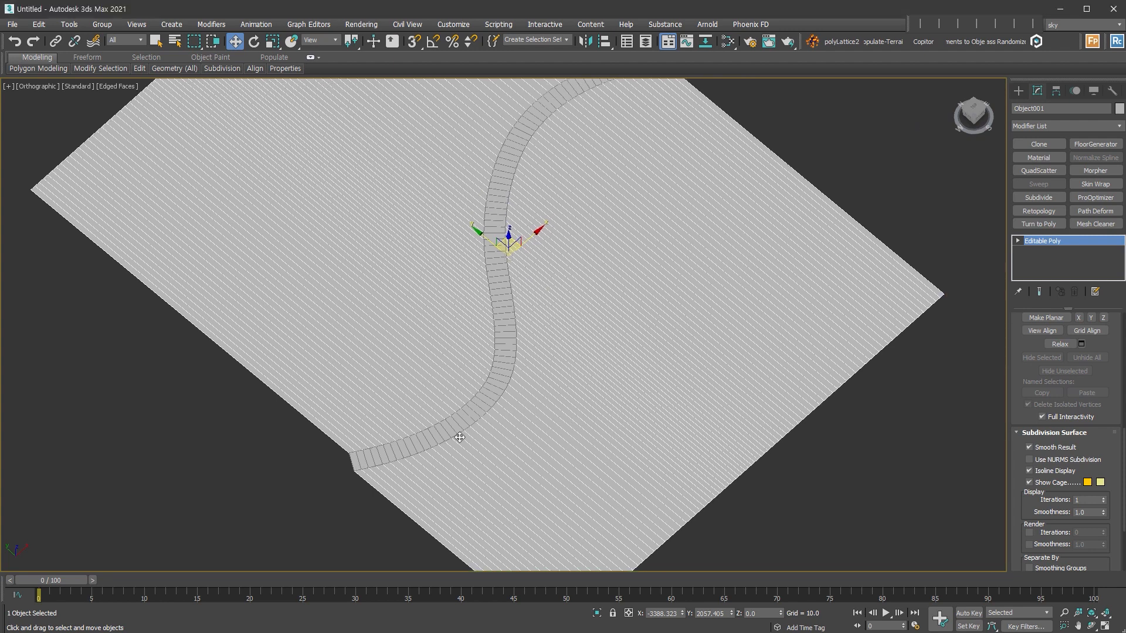
pyautogui.press('z')
pyautogui.press('2')
pyautogui.moveTo(835, 198); pyautogui.dragTo(765, 224)
pyautogui.hotkey('alt', 'r')
pyautogui.keyDown('ctrl'); pyautogui.click(381, 338); pyautogui.keyUp('ctrl')
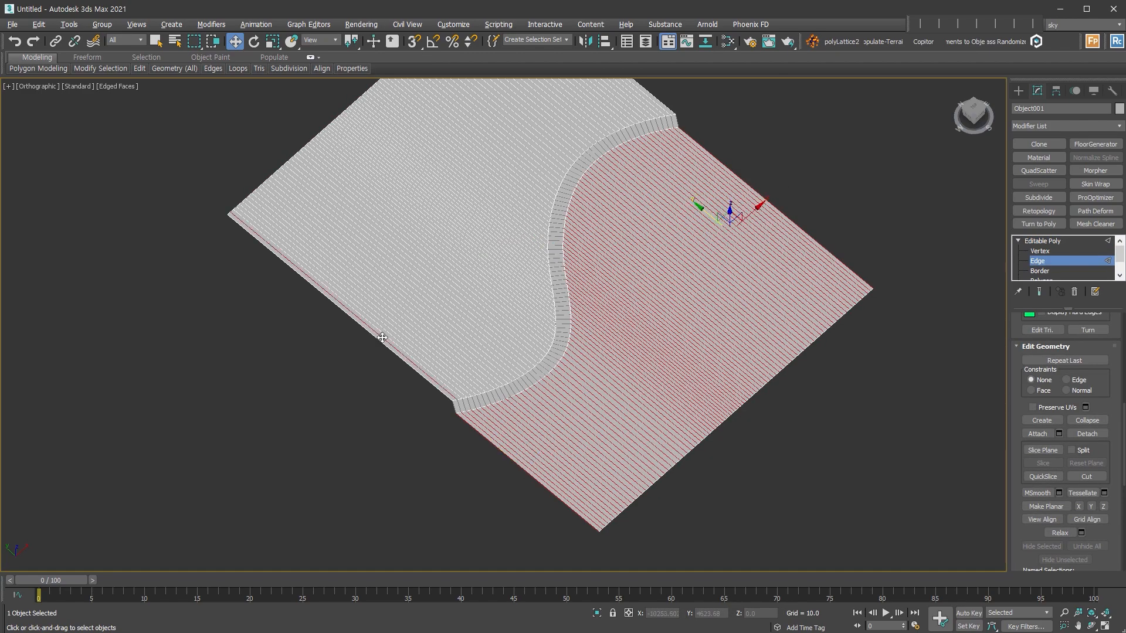
pyautogui.hotkey('alt', 'r')
pyautogui.rightClick(588, 276)
pyautogui.click(536, 330)
pyautogui.moveTo(514, 302); pyautogui.dragTo(511, 291)
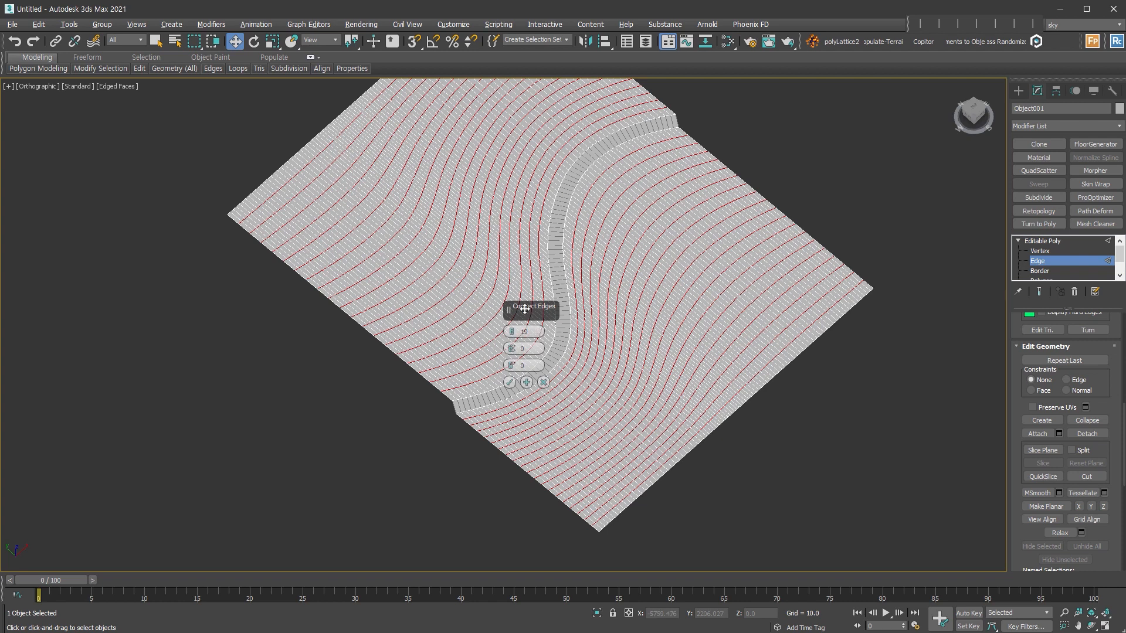
pyautogui.click(544, 382)
pyautogui.click(1072, 261)
# Create a small box about 695 by 696 units at its base, standing clear beside the ground surfaces
pyautogui.moveTo(804, 349); pyautogui.dragTo(623, 379, button='middle')
pyautogui.keyDown('alt'); pyautogui.moveTo(673, 403); pyautogui.dragTo(683, 354, button='middle'); pyautogui.keyUp('alt')
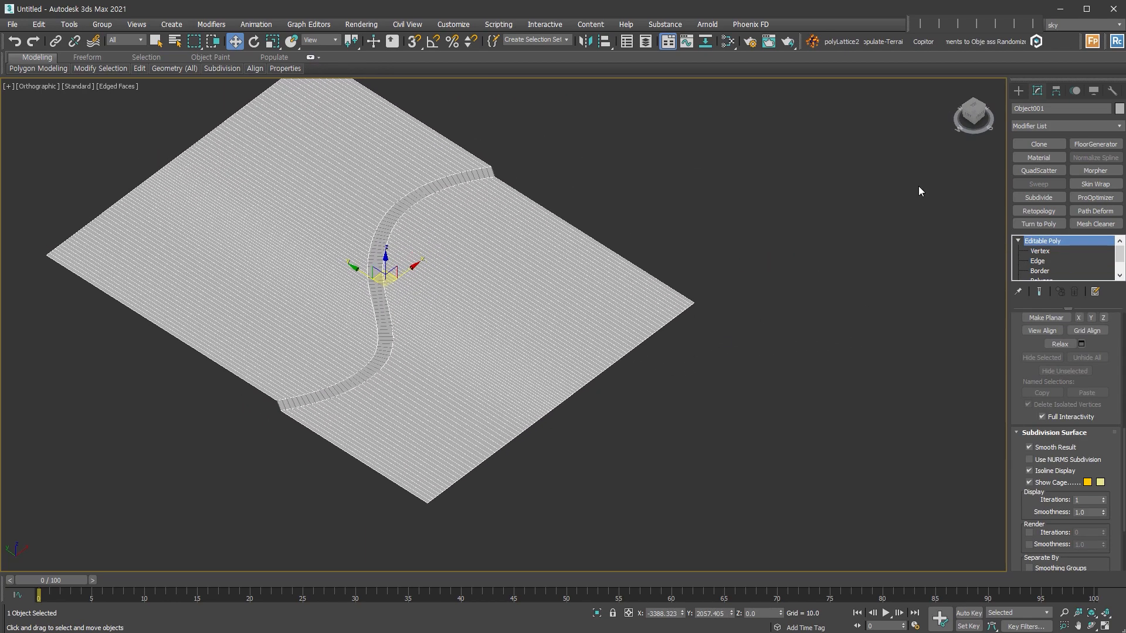
pyautogui.click(1017, 90)
pyautogui.click(1034, 160)
pyautogui.moveTo(749, 336); pyautogui.dragTo(775, 337)
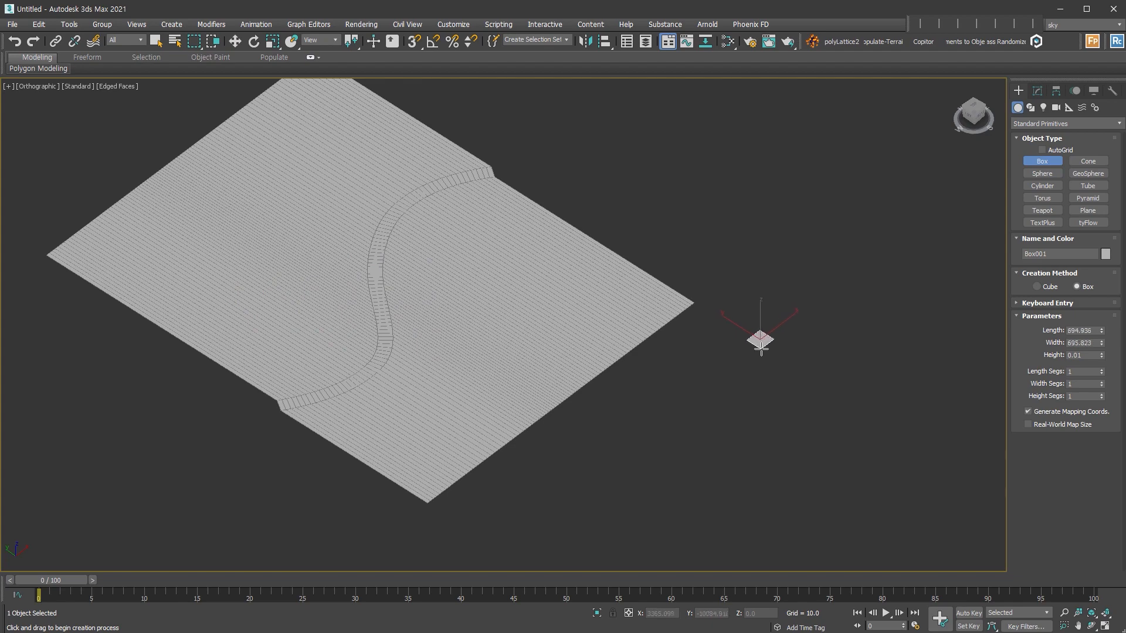
pyautogui.click(774, 322)
pyautogui.scroll(3, 768, 343)
pyautogui.moveTo(739, 351); pyautogui.dragTo(843, 332, button='middle')
pyautogui.press('w')
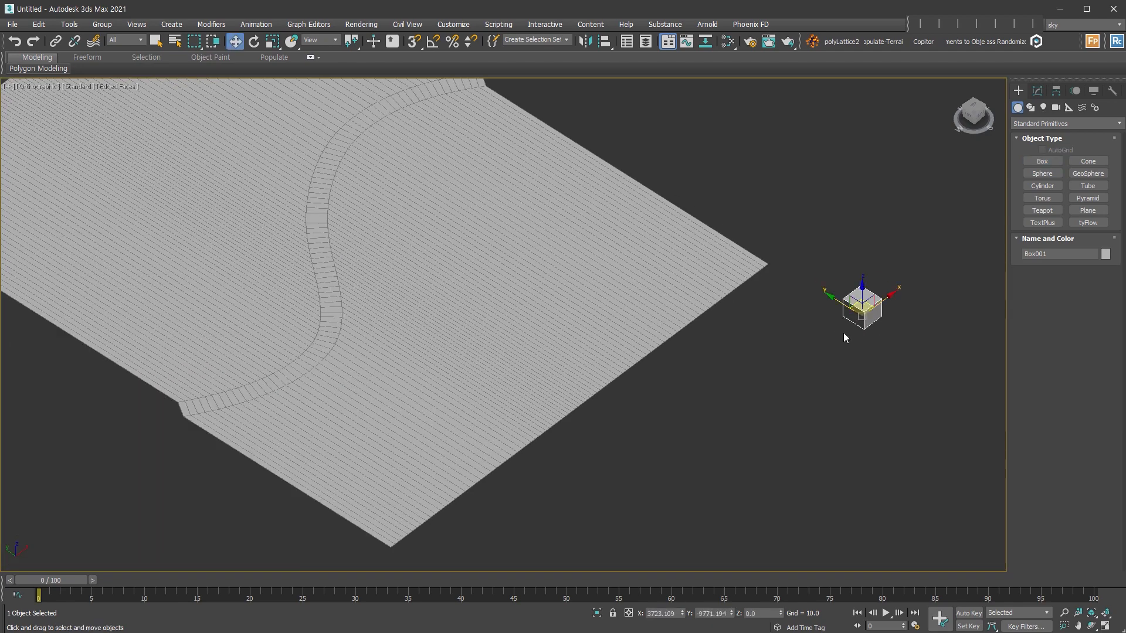
# Make the box a ProBoolean compound object with the Union operation and pick the ground surfaces as its operand
pyautogui.click(1034, 124)
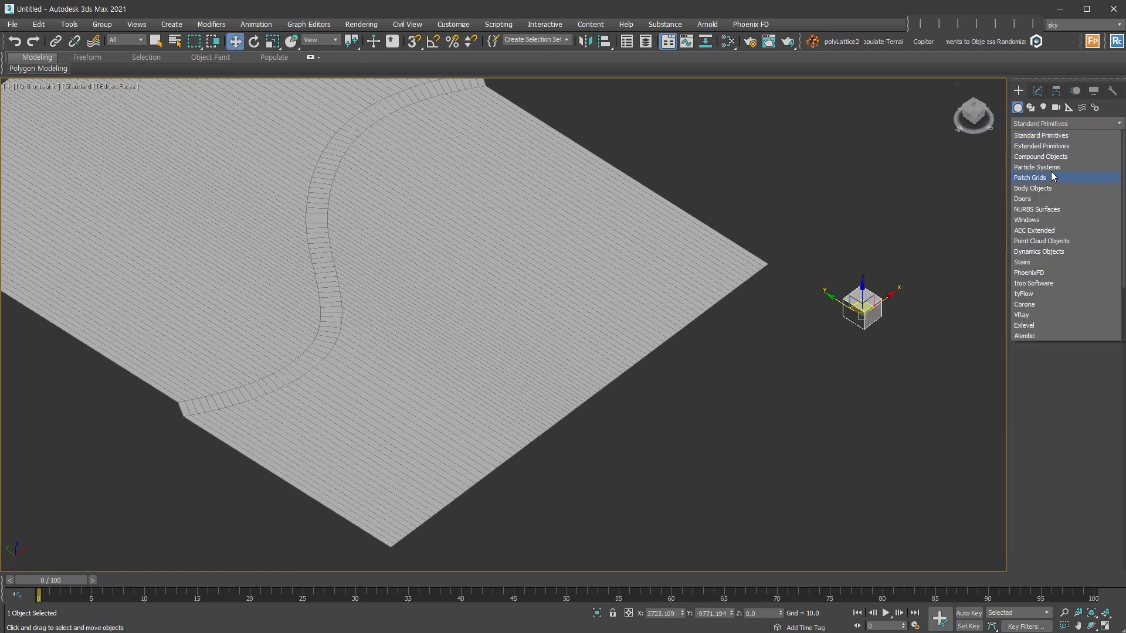
pyautogui.click(1040, 157)
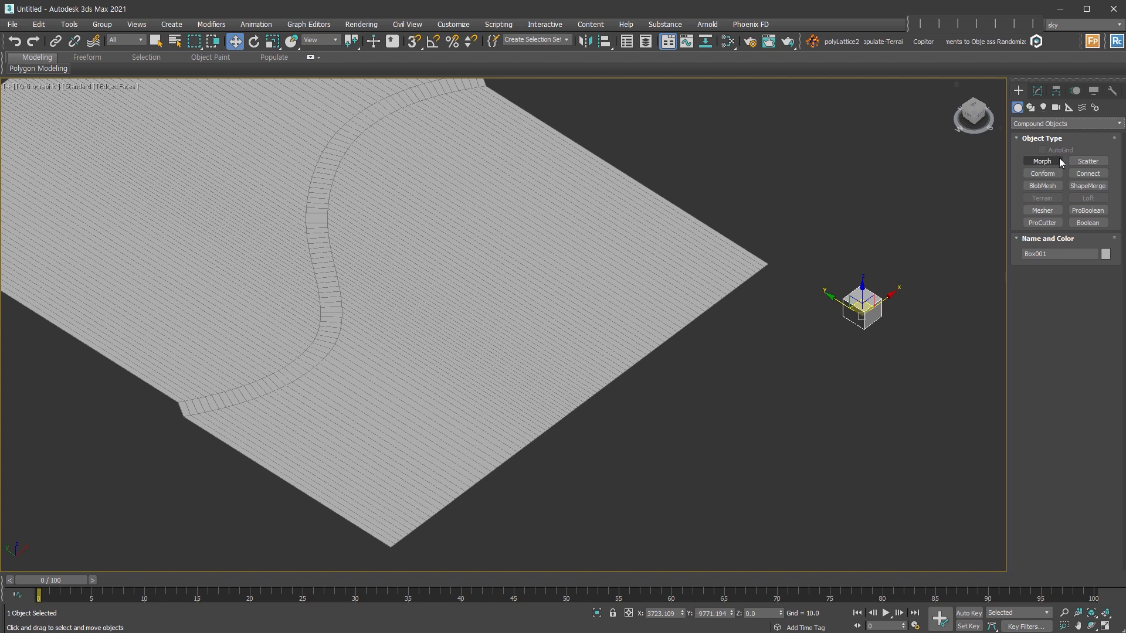
pyautogui.click(1088, 210)
pyautogui.click(1063, 285)
pyautogui.moveTo(640, 309); pyautogui.dragTo(846, 390, button='middle')
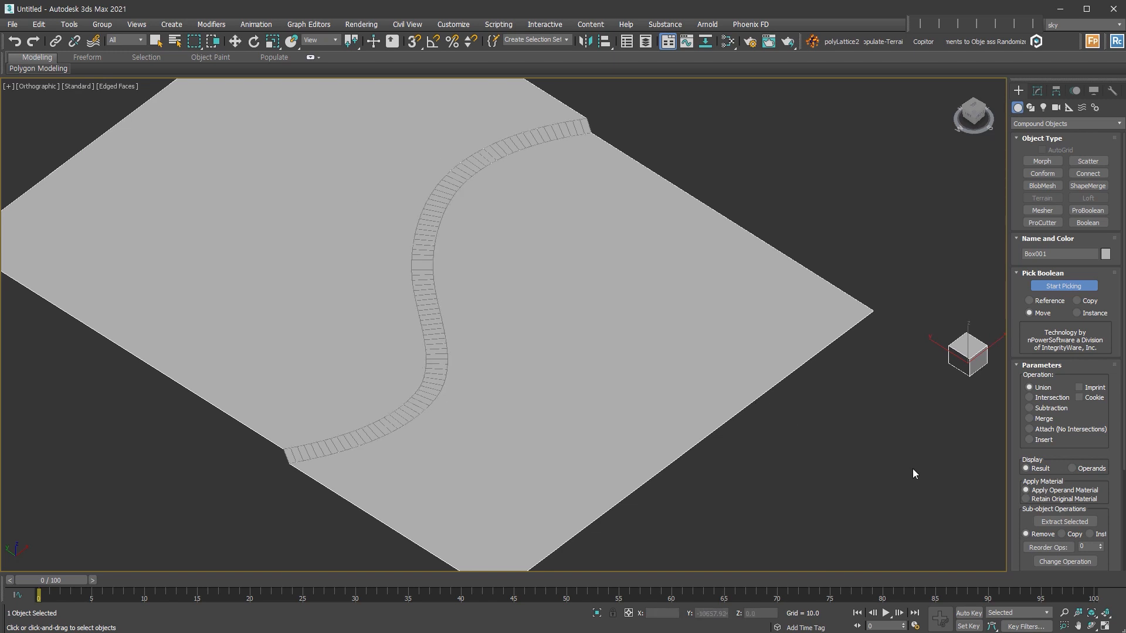
# Turn on Make Quadrilaterals in the ProBoolean's advanced options and set the quad size to 1%
pyautogui.scroll(-3, 1018, 513)
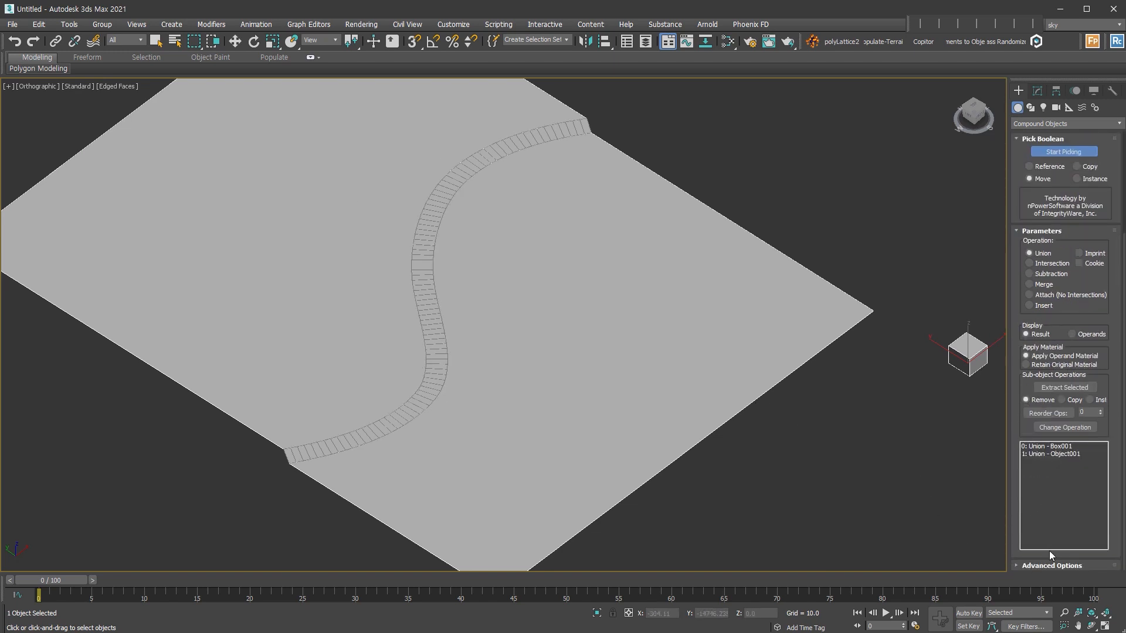
pyautogui.click(1052, 566)
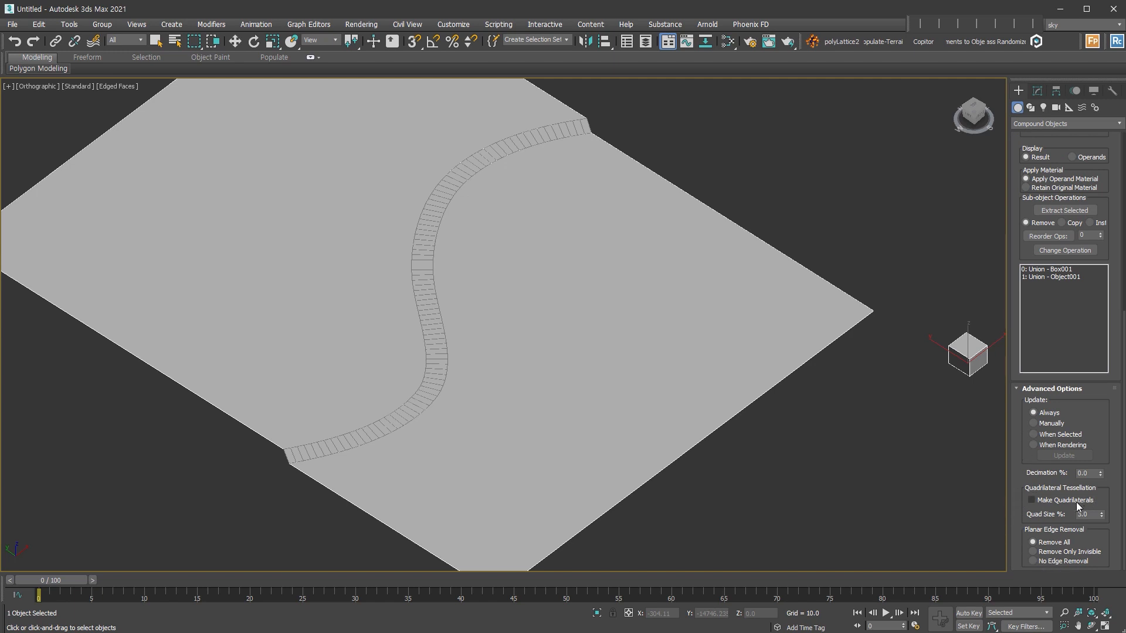
pyautogui.click(1046, 504)
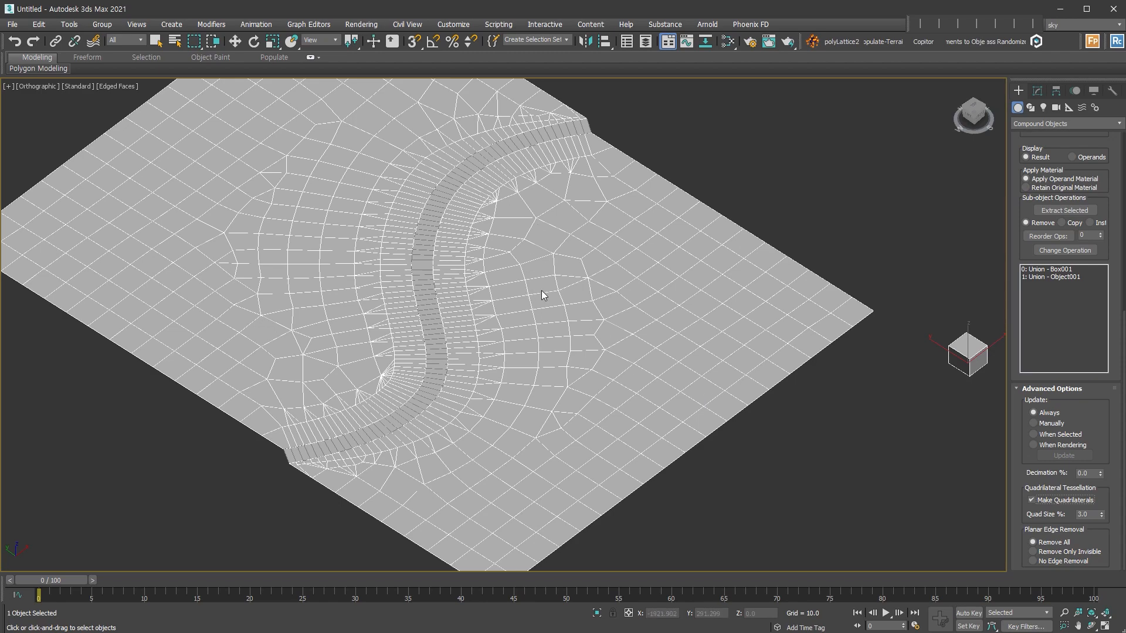
pyautogui.moveTo(1092, 515); pyautogui.dragTo(1006, 524)
pyautogui.write('1')
pyautogui.press('Return')
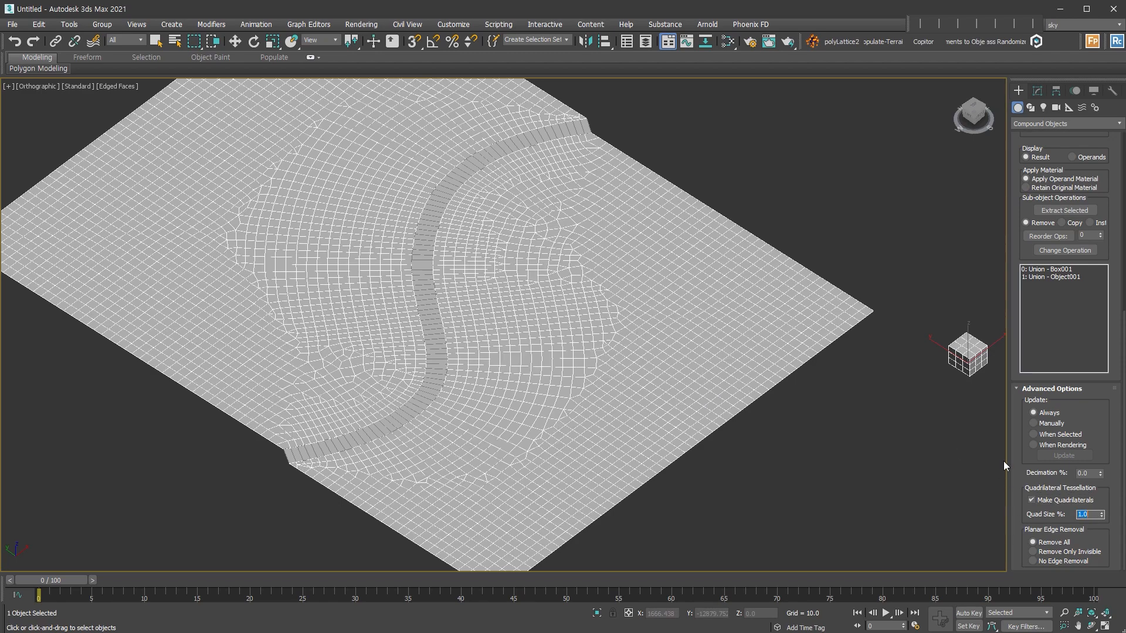
# Examine the quad mesh flow on both sides of the curved path, from one end of the strip to the other
pyautogui.keyDown('alt'); pyautogui.moveTo(598, 283); pyautogui.dragTo(417, 293, button='middle'); pyautogui.keyUp('alt')
pyautogui.scroll(5, 416, 291)
pyautogui.moveTo(462, 343); pyautogui.dragTo(753, 153, button='middle')
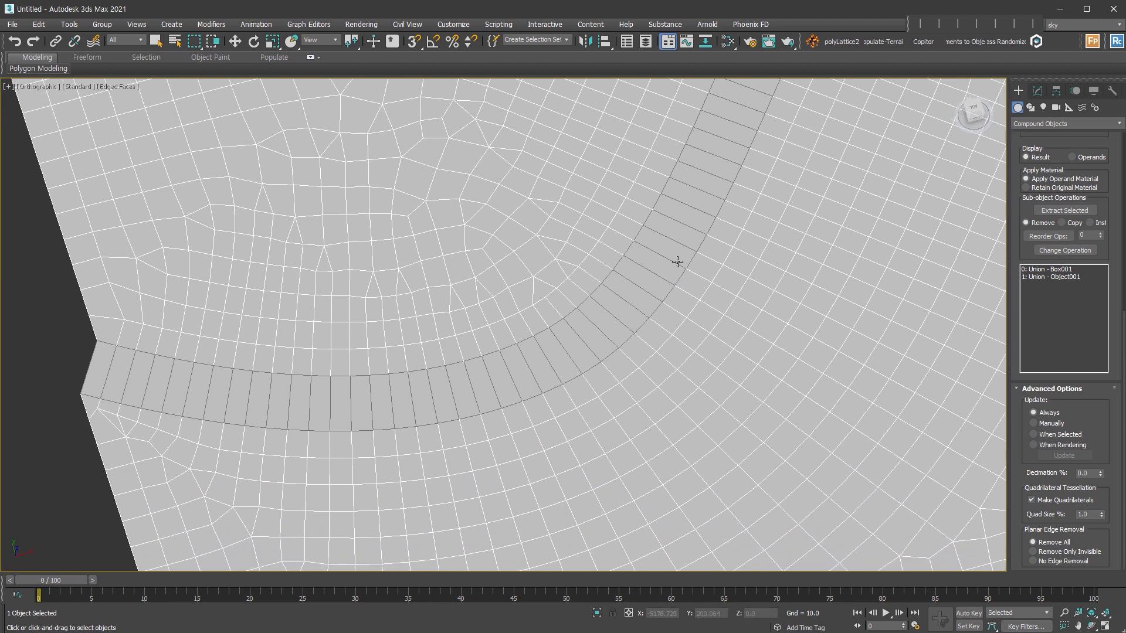
pyautogui.scroll(-3, 731, 294)
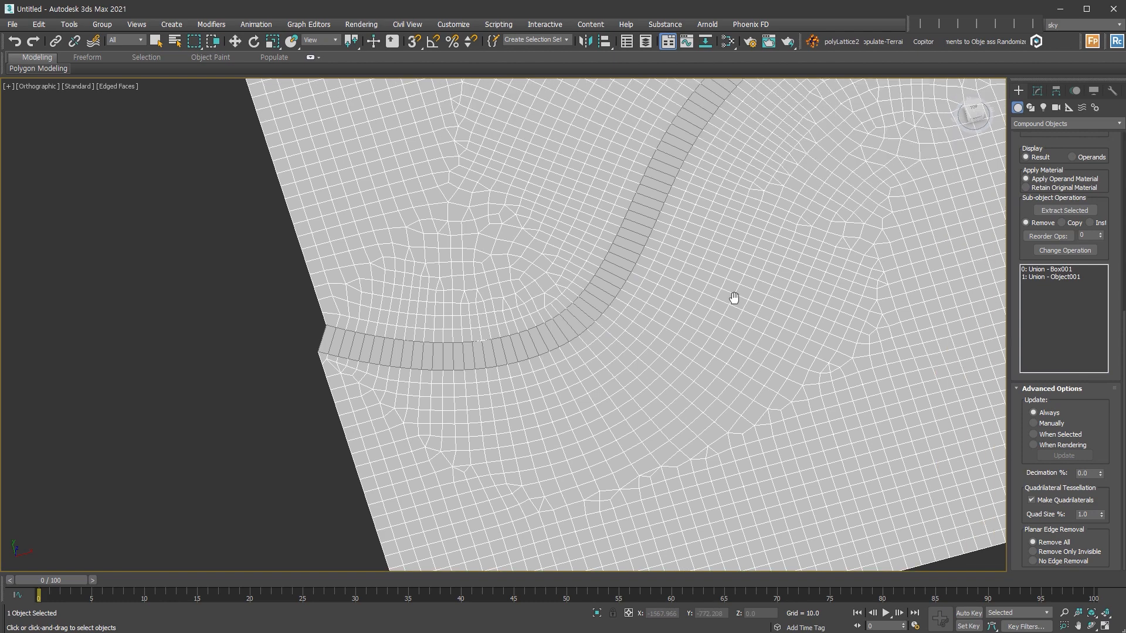
pyautogui.moveTo(731, 294); pyautogui.dragTo(621, 304, button='middle')
pyautogui.moveTo(750, 245); pyautogui.dragTo(790, 205, button='middle')
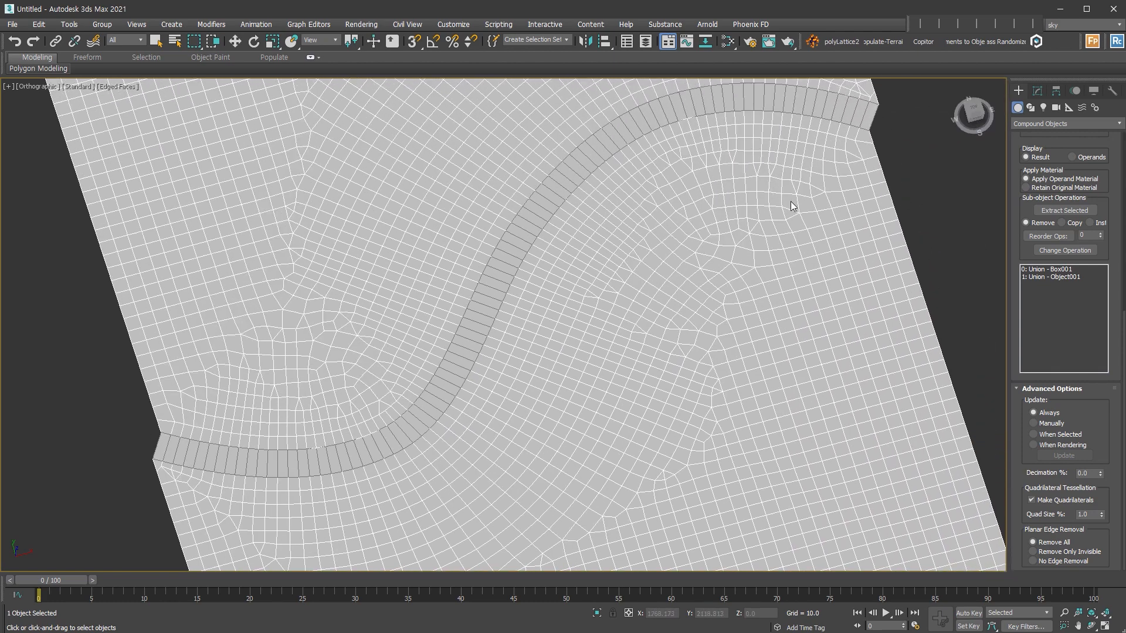
pyautogui.moveTo(861, 199); pyautogui.dragTo(897, 172, button='middle')
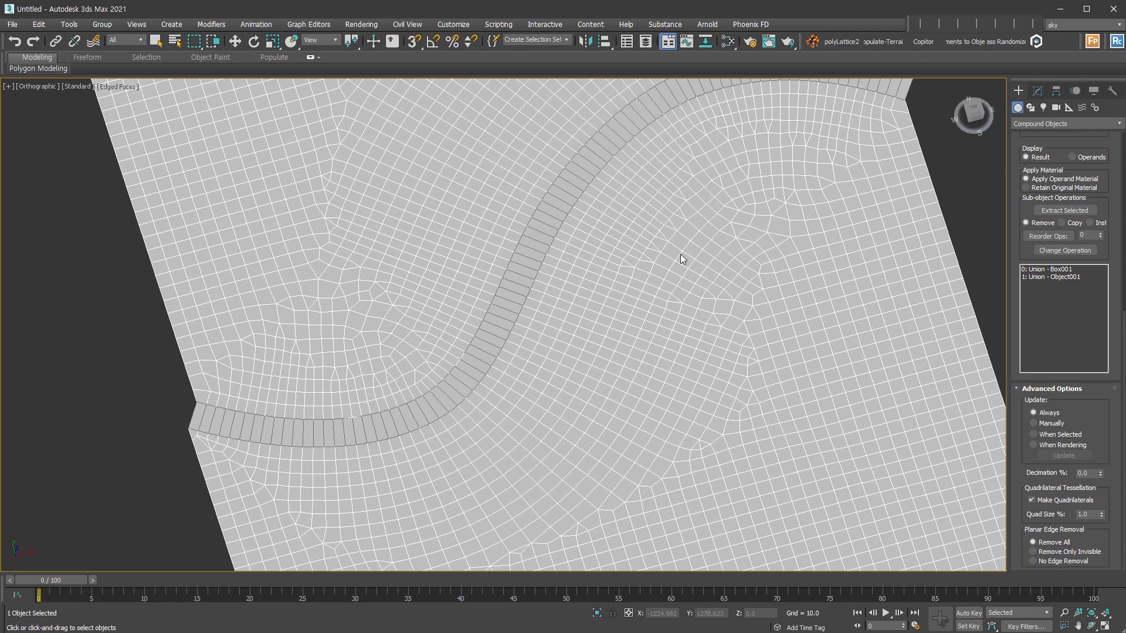
pyautogui.keyDown('alt'); pyautogui.moveTo(746, 291); pyautogui.dragTo(719, 432, button='middle'); pyautogui.keyUp('alt')
# Convert the ProBoolean result to an Editable Poly and delete its small box element
pyautogui.press('w')
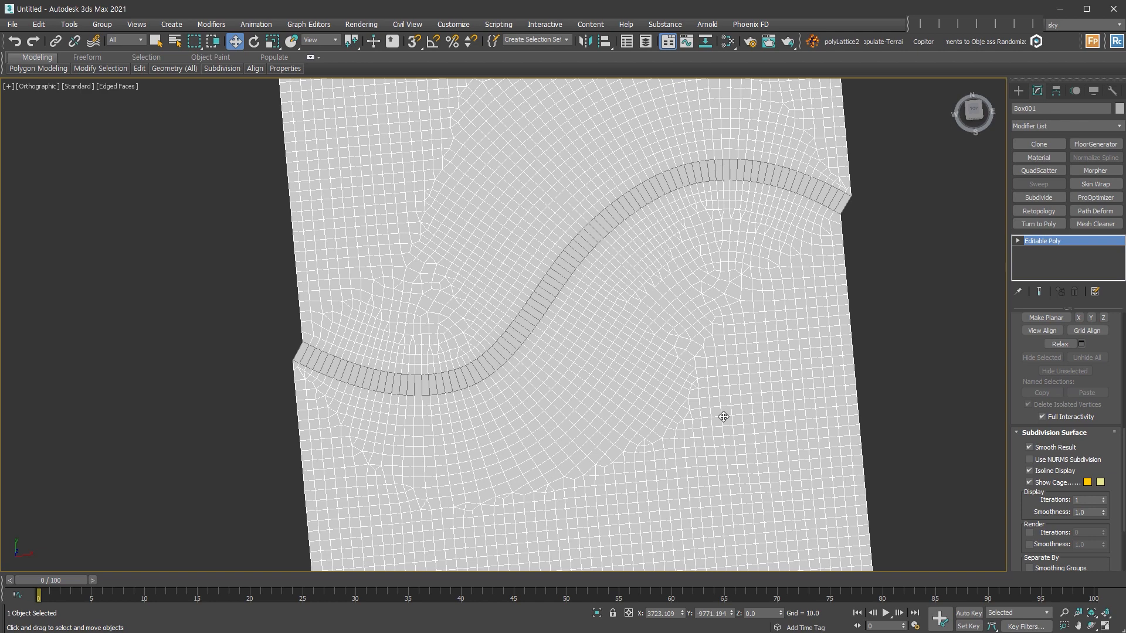
pyautogui.press('t')
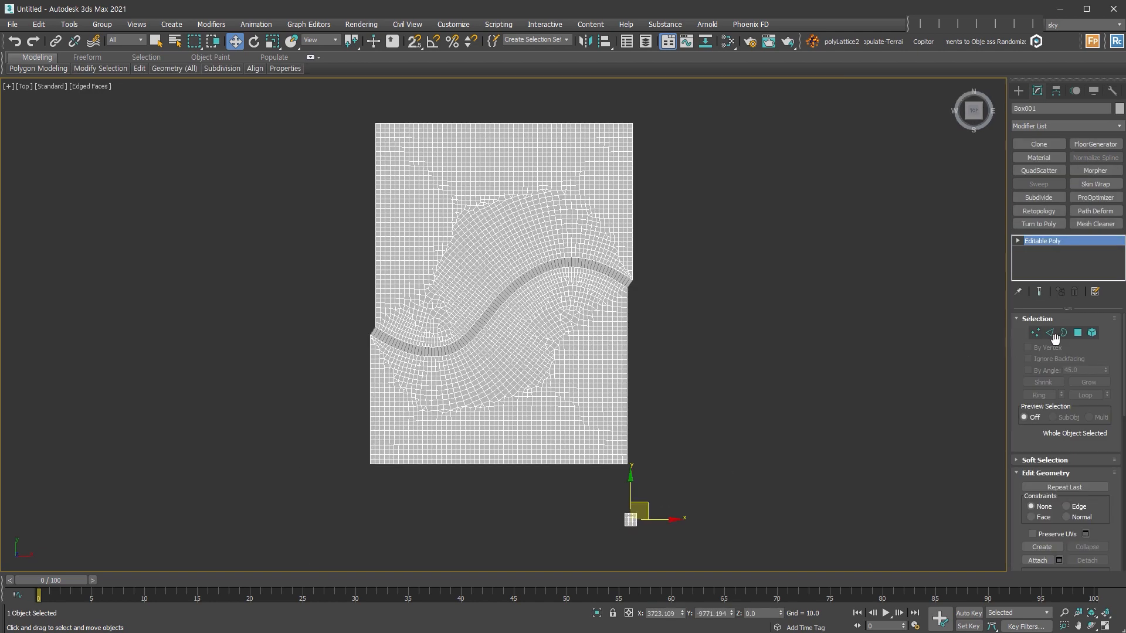
pyautogui.click(1091, 333)
pyautogui.click(692, 509)
# Create a plane about 20861 by 19821 covering the whole ground in the Top view, and move it below the ground to about Z -3531
pyautogui.click(1018, 90)
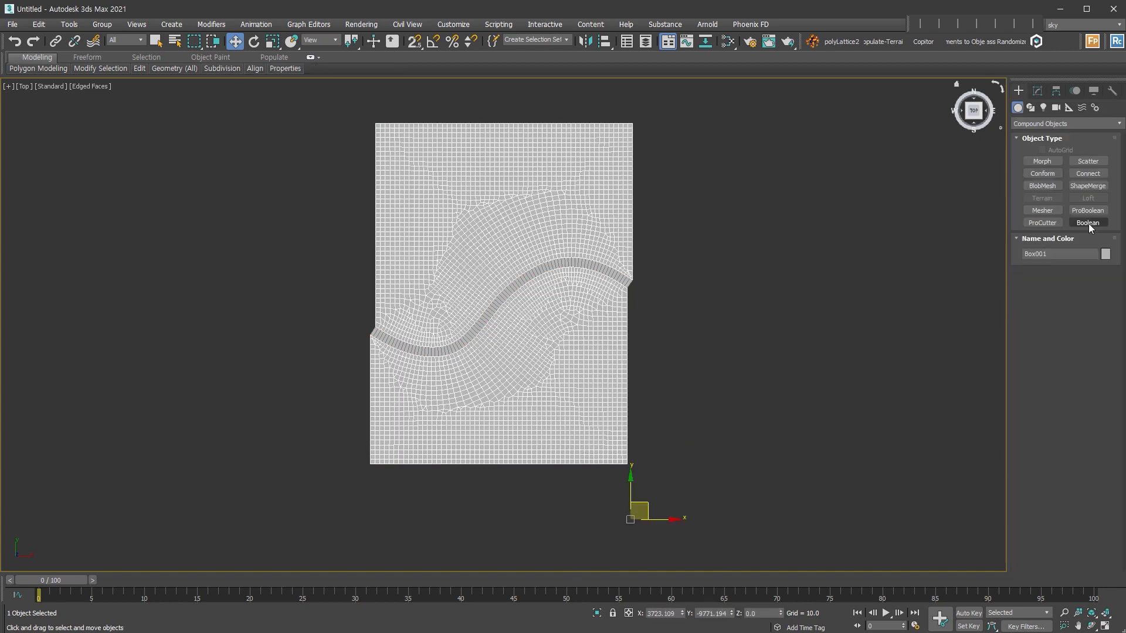
pyautogui.click(1050, 124)
pyautogui.click(1040, 135)
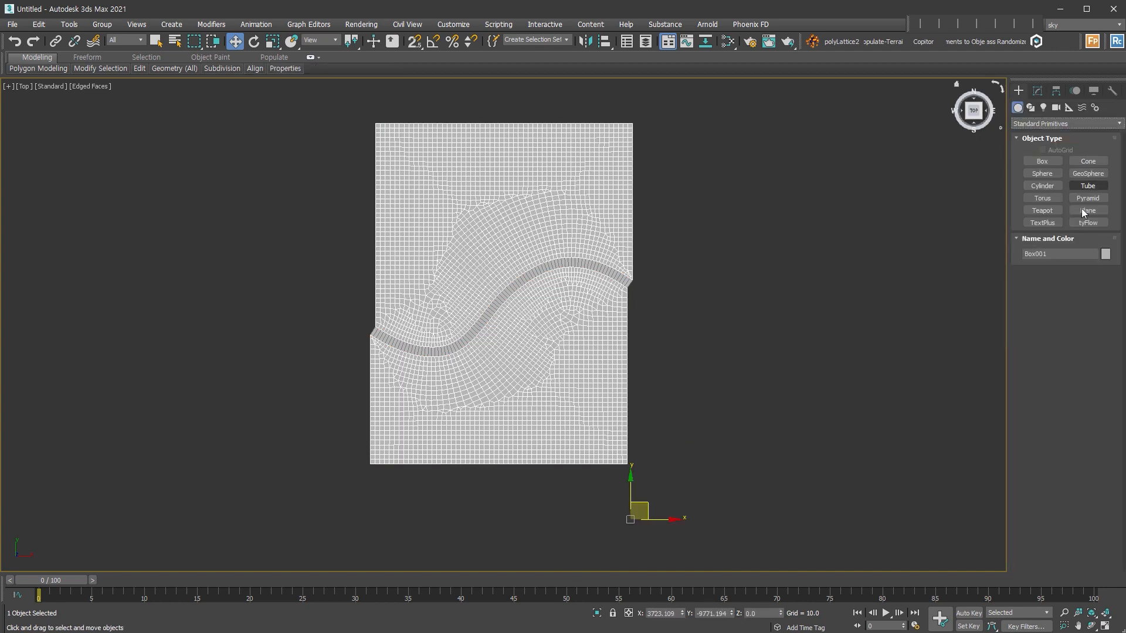
pyautogui.click(1088, 210)
pyautogui.moveTo(321, 107); pyautogui.dragTo(491, 490)
pyautogui.moveTo(558, 500); pyautogui.dragTo(678, 483)
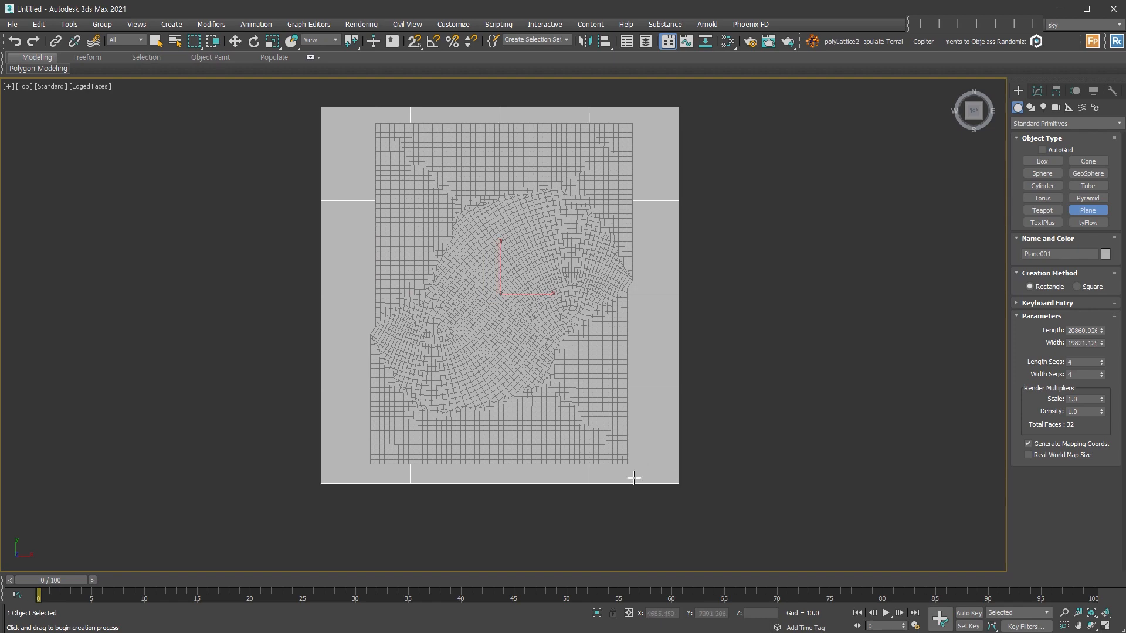
pyautogui.keyDown('alt'); pyautogui.moveTo(674, 460); pyautogui.dragTo(661, 369, button='middle'); pyautogui.keyUp('alt')
pyautogui.press('w')
pyautogui.moveTo(502, 259); pyautogui.dragTo(585, 344)
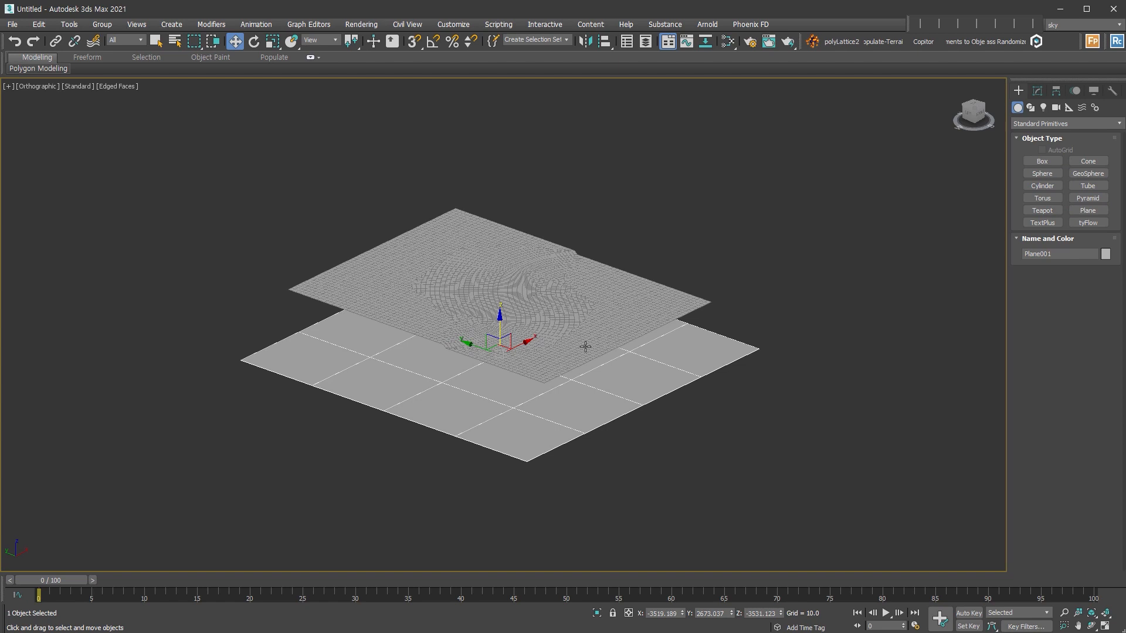
# Set the plane's length and width segments to 50 each
pyautogui.scroll(5, 586, 344)
pyautogui.click(1037, 90)
pyautogui.doubleClick(1082, 367)
pyautogui.write('50')
pyautogui.press('Tab')
pyautogui.write('50')
pyautogui.press('Return')
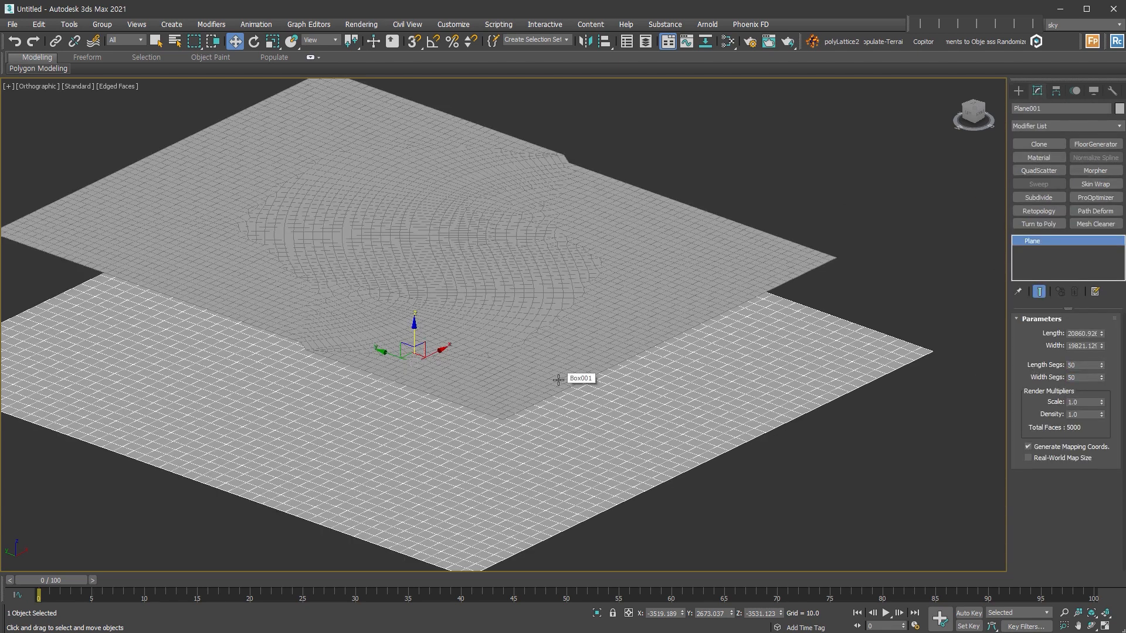
# Add a Noise modifier to the plane with Fractal on, a scale of about 16652 and a Z strength of about 4825
pyautogui.press('n')
pyautogui.click(1067, 370)
pyautogui.moveTo(1086, 450); pyautogui.dragTo(961, 421)
pyautogui.moveTo(1098, 353); pyautogui.dragTo(1085, 258)
pyautogui.moveTo(1086, 451); pyautogui.dragTo(1080, 452)
pyautogui.moveTo(1098, 353); pyautogui.dragTo(1095, 328)
pyautogui.keyDown('alt'); pyautogui.moveTo(528, 352); pyautogui.dragTo(556, 391, button='middle'); pyautogui.keyUp('alt')
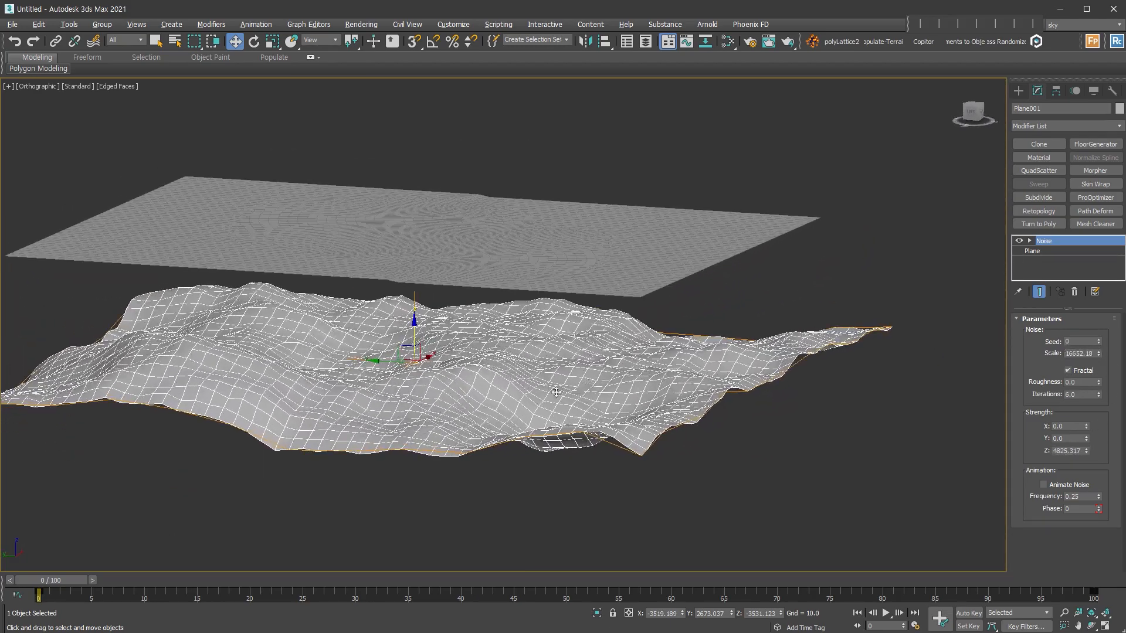
# Raise the noise scale to about 23200 and its Z strength to about 9072
pyautogui.keyDown('alt'); pyautogui.moveTo(563, 331); pyautogui.dragTo(554, 340, button='middle'); pyautogui.keyUp('alt')
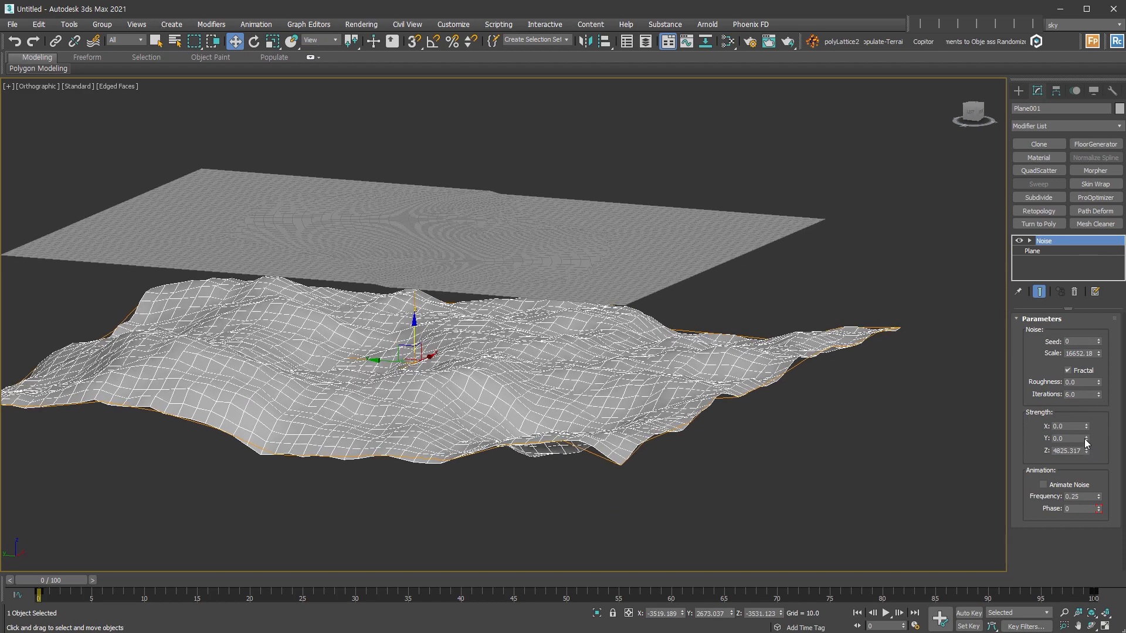
pyautogui.moveTo(1098, 354); pyautogui.dragTo(1096, 340)
pyautogui.moveTo(1086, 451); pyautogui.dragTo(1083, 434)
pyautogui.keyDown('alt'); pyautogui.moveTo(516, 404); pyautogui.dragTo(510, 423, button='middle'); pyautogui.keyUp('alt')
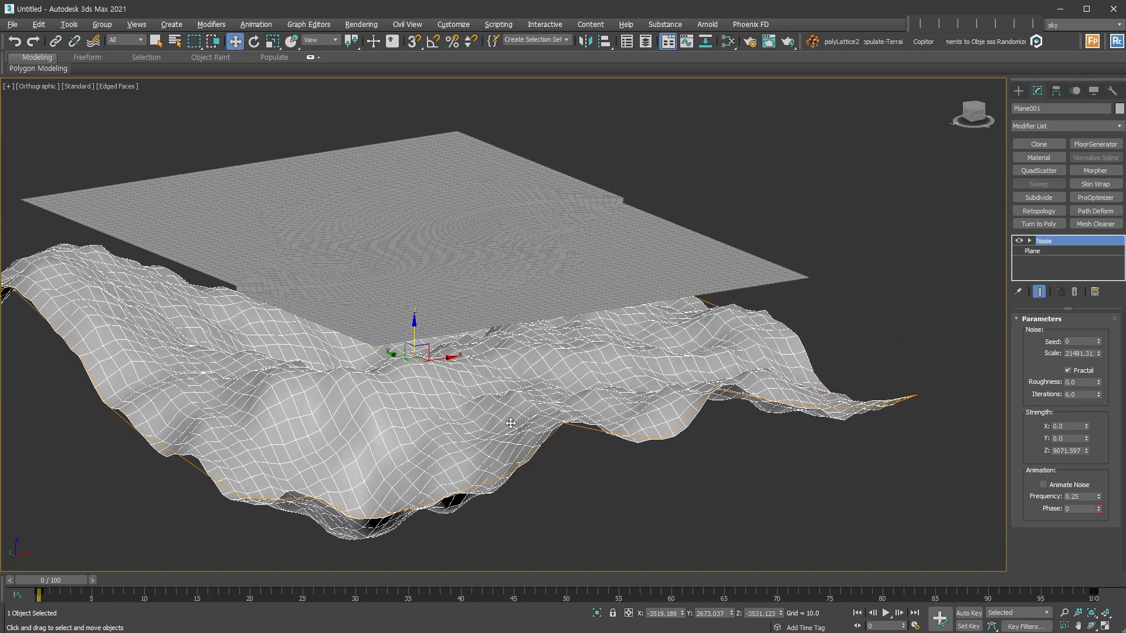
pyautogui.moveTo(1097, 353); pyautogui.dragTo(1103, 344)
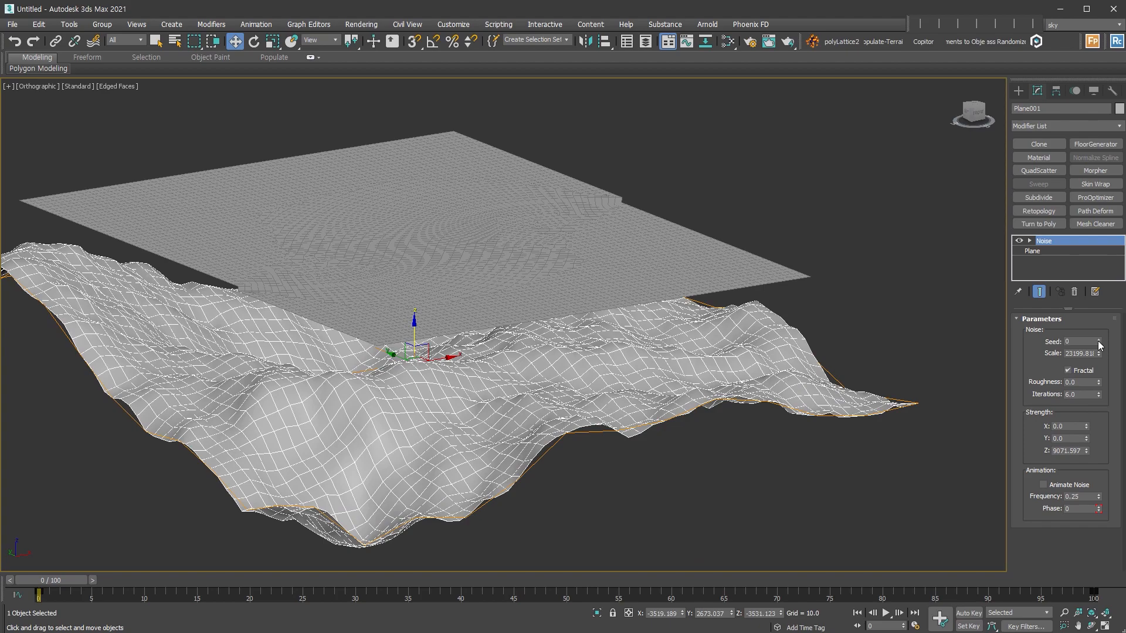
# Set the noise seed to 11, comparing the terrain shape from several angles for each seed value
pyautogui.click(1097, 340)
pyautogui.click(1097, 340)
pyautogui.click(1097, 340)
pyautogui.click(1097, 340)
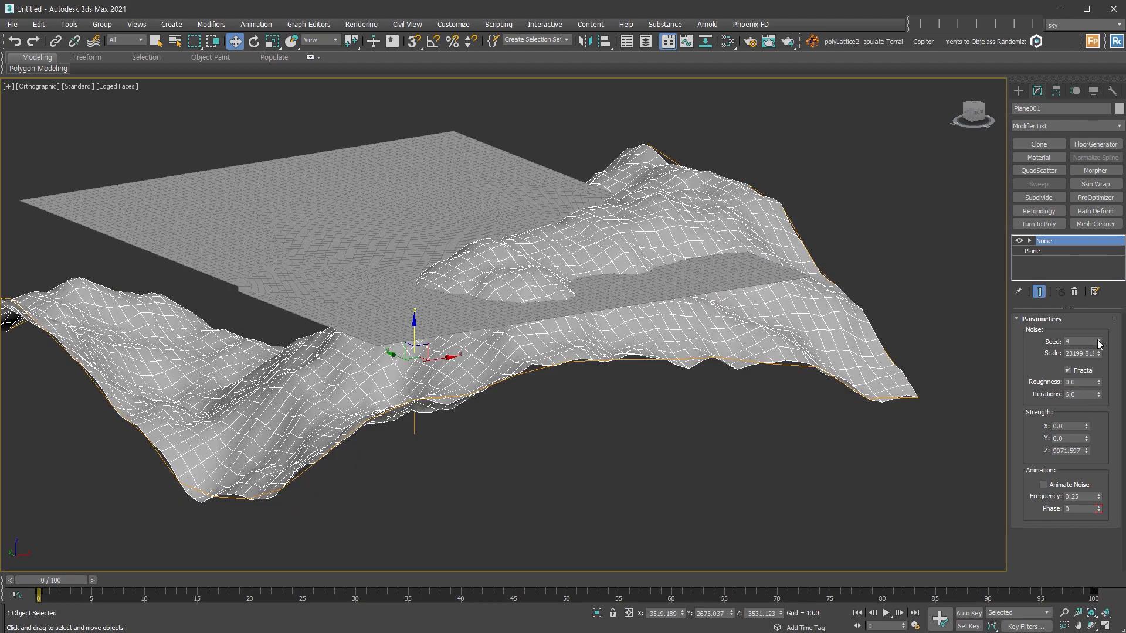
pyautogui.click(1097, 340)
pyautogui.keyDown('alt'); pyautogui.moveTo(969, 388); pyautogui.dragTo(454, 471, button='middle'); pyautogui.keyUp('alt')
pyautogui.click(1098, 340)
pyautogui.click(1098, 340)
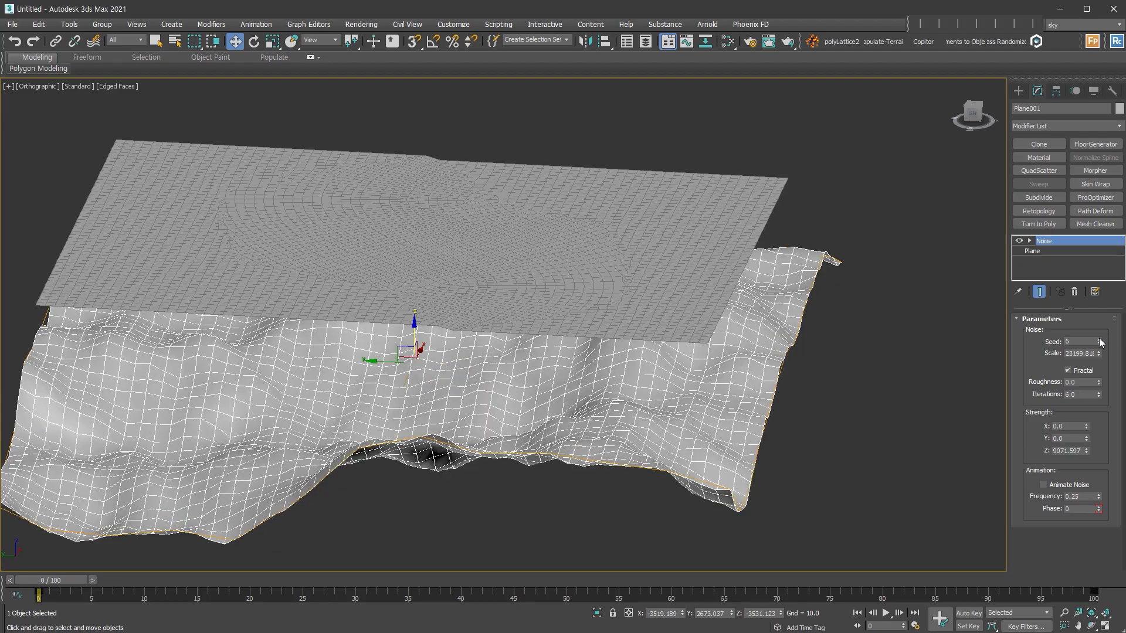
pyautogui.click(1098, 340)
pyautogui.click(1098, 340)
pyautogui.click(1098, 340)
pyautogui.keyDown('alt'); pyautogui.moveTo(780, 404); pyautogui.dragTo(743, 393, button='middle'); pyautogui.keyUp('alt')
pyautogui.click(1096, 339)
pyautogui.keyDown('alt'); pyautogui.moveTo(592, 384); pyautogui.dragTo(650, 384, button='middle'); pyautogui.keyUp('alt')
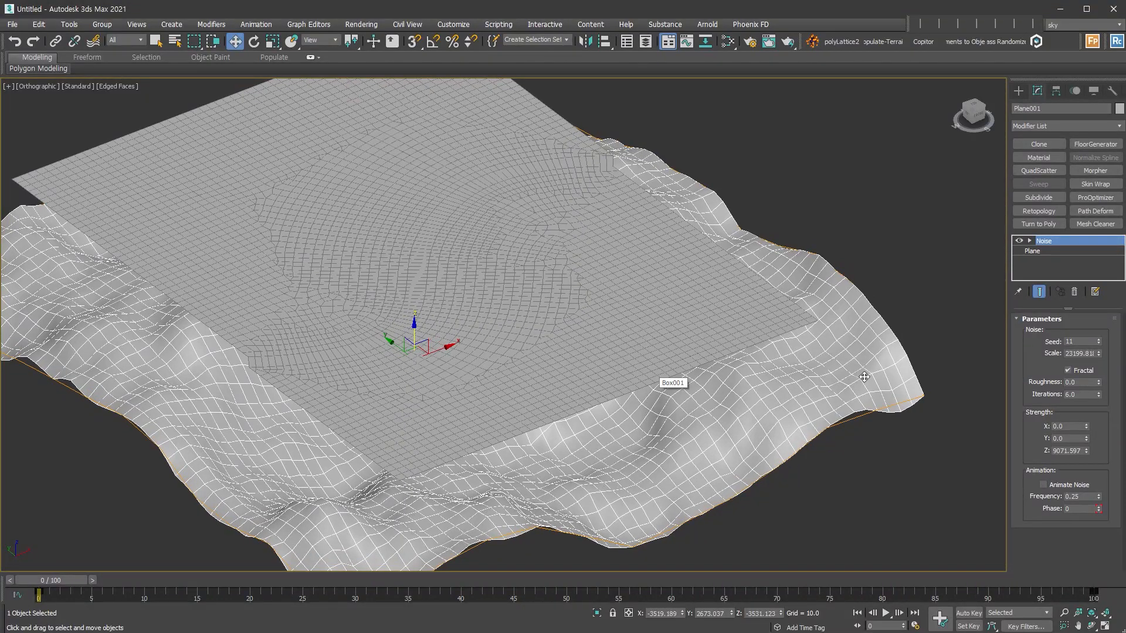
# Smooth the terrain with a one-iteration TurboSmooth modifier and collapse it to an Editable Poly
pyautogui.scroll(-3, 844, 350)
pyautogui.hotkey('ctrl', 't')
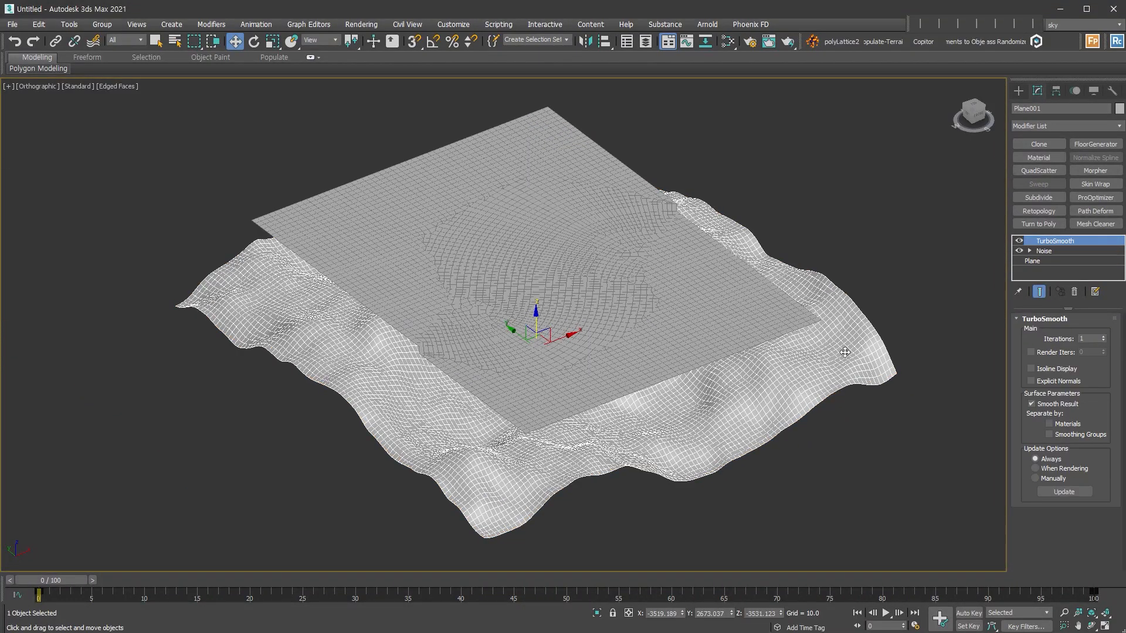
pyautogui.hotkey('ctrl', 'shift', 'c')
# Select the path strip and the flat ground together above the terrain
pyautogui.keyDown('alt'); pyautogui.moveTo(733, 326); pyautogui.dragTo(694, 304, button='middle'); pyautogui.keyUp('alt')
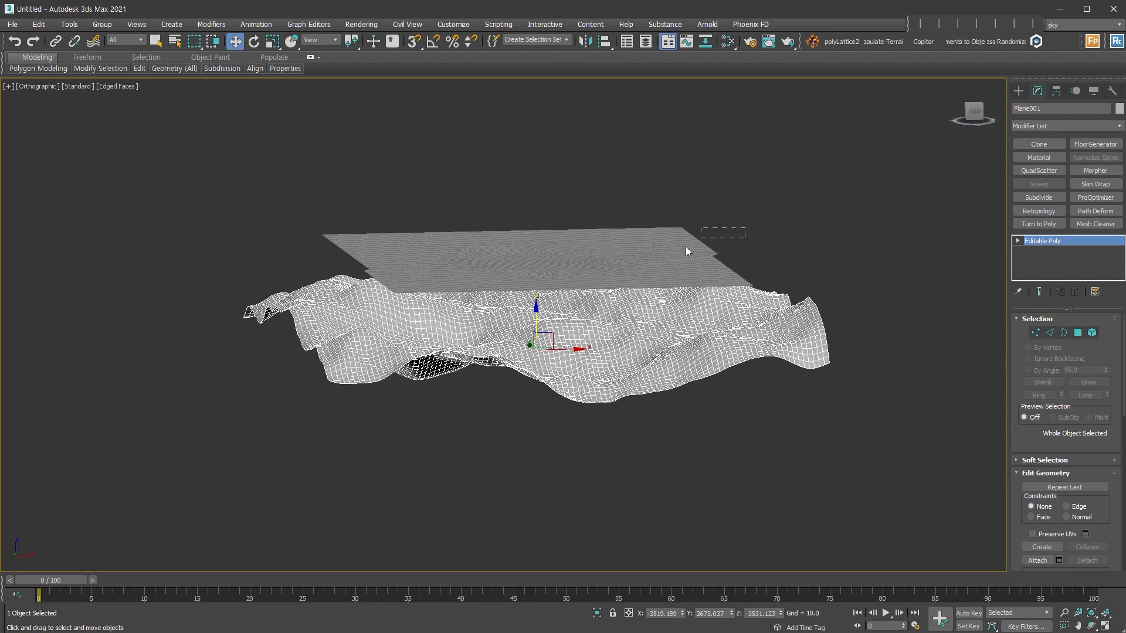
pyautogui.moveTo(665, 265); pyautogui.dragTo(664, 266)
pyautogui.keyDown('alt'); pyautogui.moveTo(665, 266); pyautogui.dragTo(686, 358, button='middle'); pyautogui.keyUp('alt')
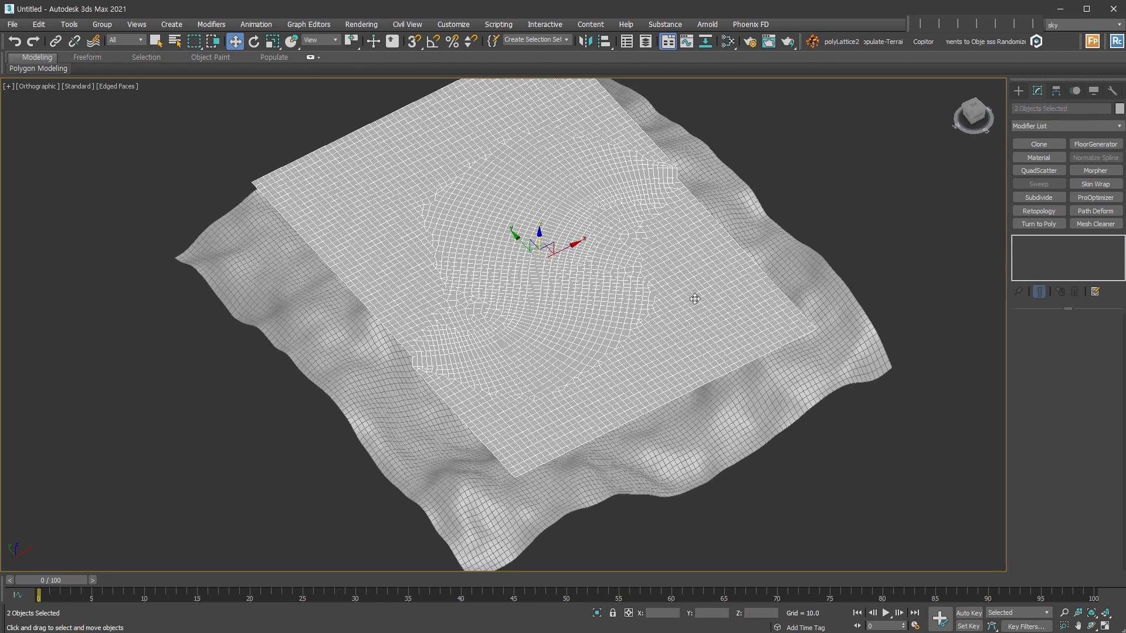
# Apply a shared tyConform modifier to the path strip and flat ground, with the noise terrain as its target object
pyautogui.keyDown('alt'); pyautogui.moveTo(721, 345); pyautogui.dragTo(692, 352, button='middle'); pyautogui.keyUp('alt')
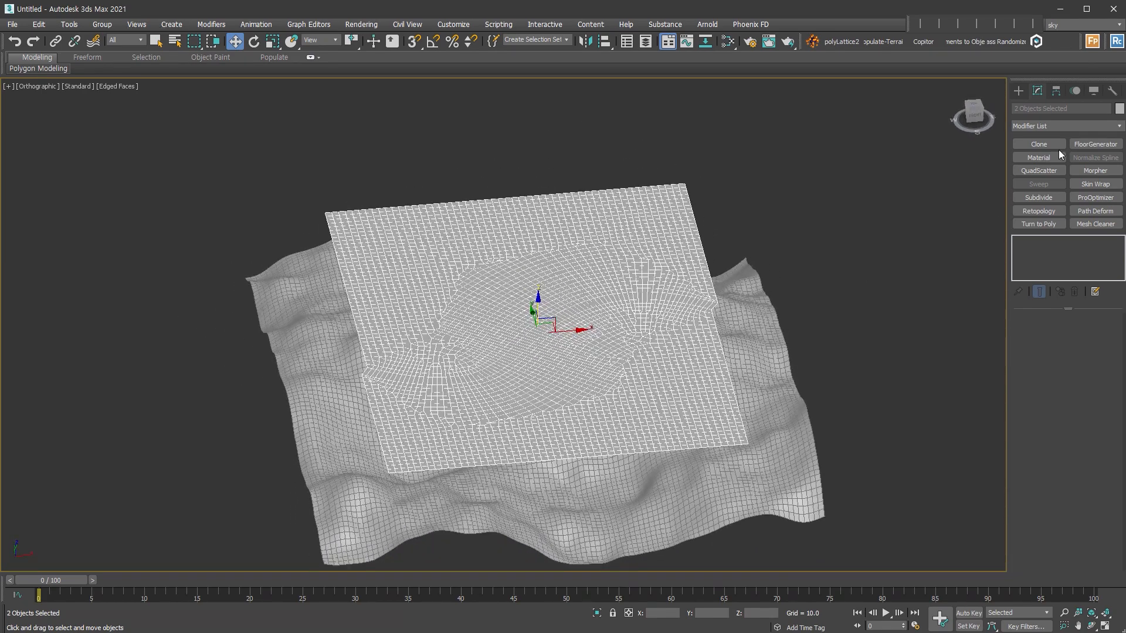
pyautogui.rightClick(1059, 129)
pyautogui.click(1104, 198)
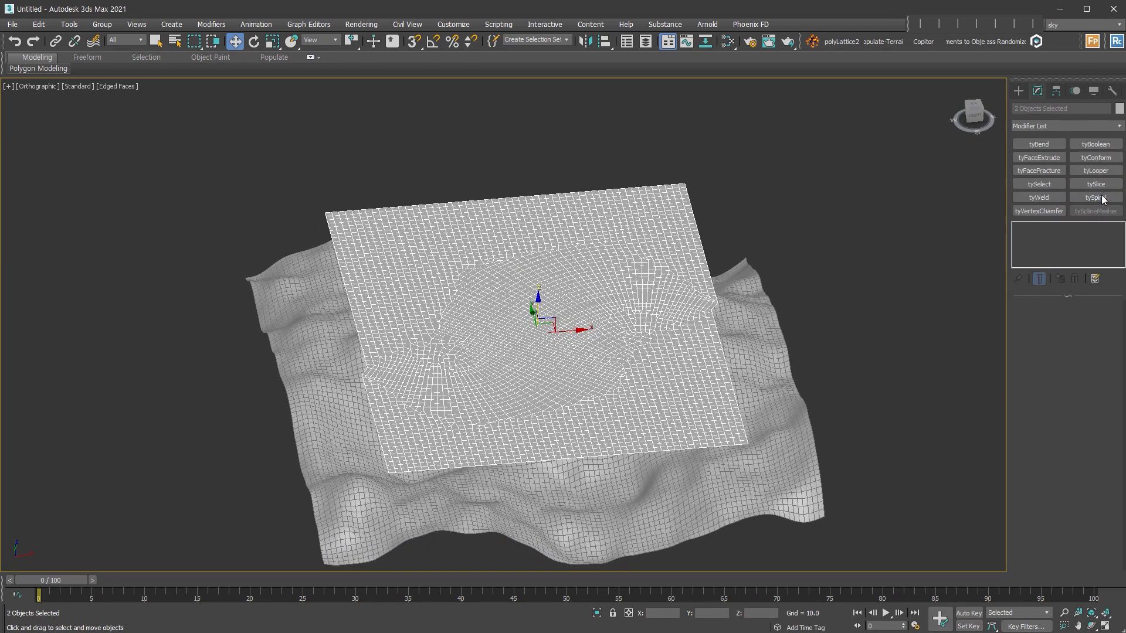
pyautogui.click(1108, 158)
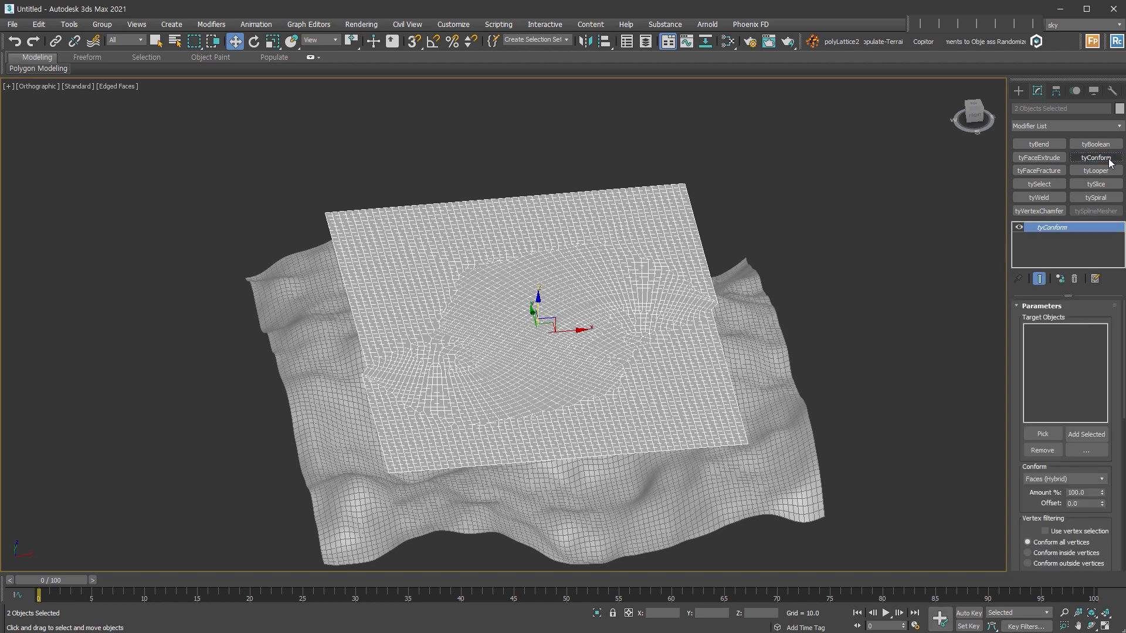
pyautogui.click(1047, 435)
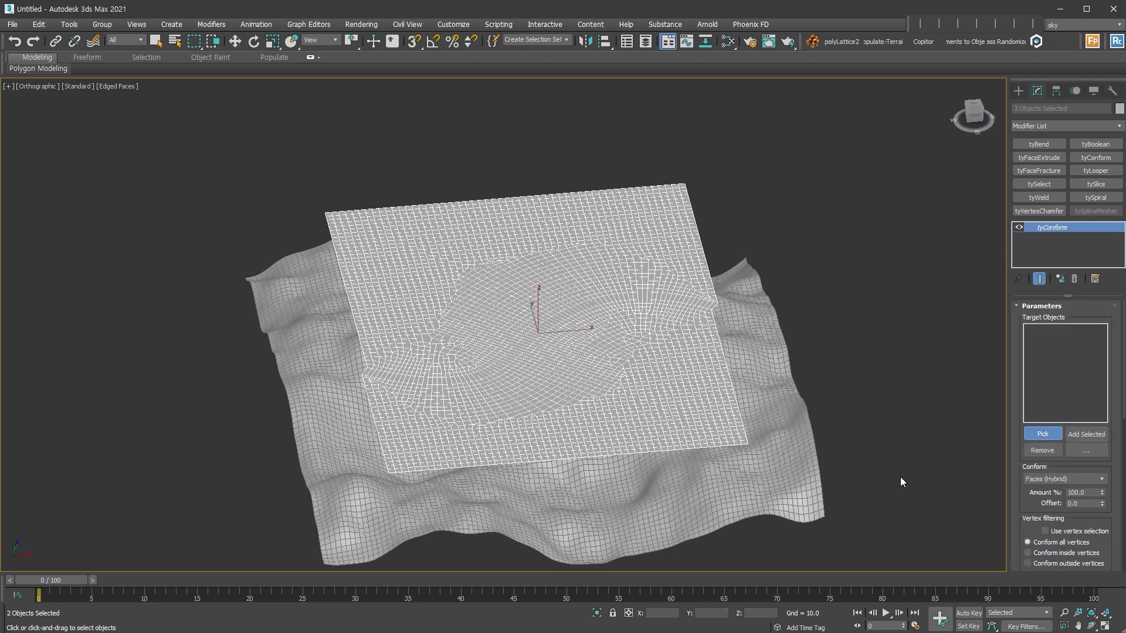
pyautogui.keyDown('alt'); pyautogui.moveTo(764, 504); pyautogui.dragTo(742, 350, button='middle'); pyautogui.keyUp('alt')
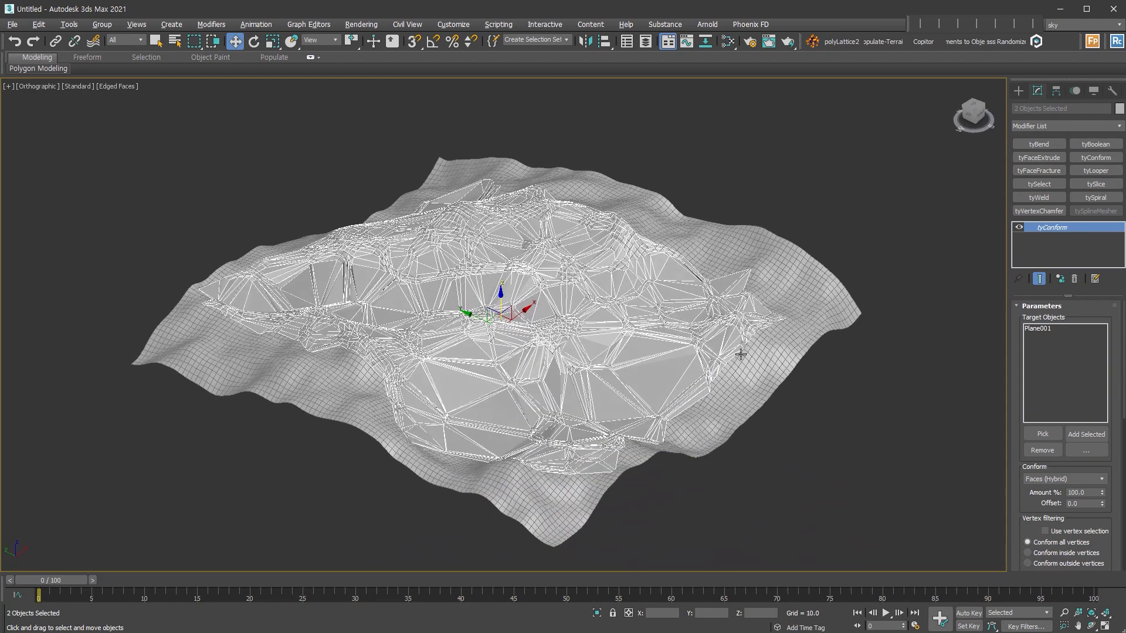
# Set the tyConform method to Raycast and check how the path and ground follow the terrain from several angles
pyautogui.moveTo(1018, 488); pyautogui.dragTo(1036, 344)
pyautogui.click(1102, 338)
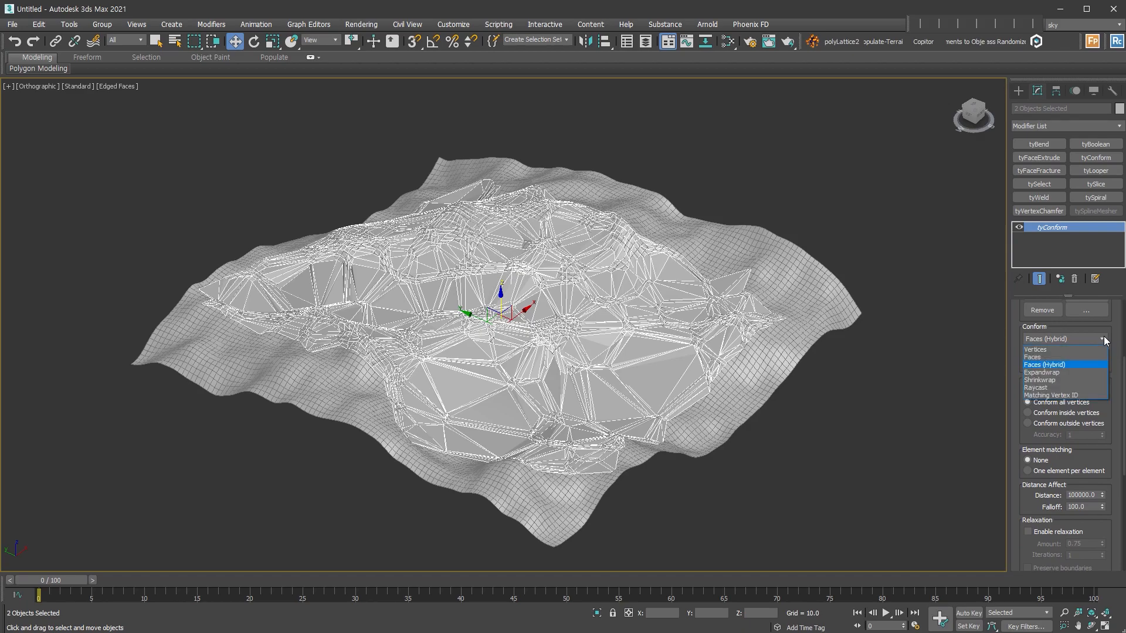
pyautogui.click(1087, 390)
pyautogui.keyDown('alt'); pyautogui.moveTo(621, 200); pyautogui.dragTo(622, 280, button='middle'); pyautogui.keyUp('alt')
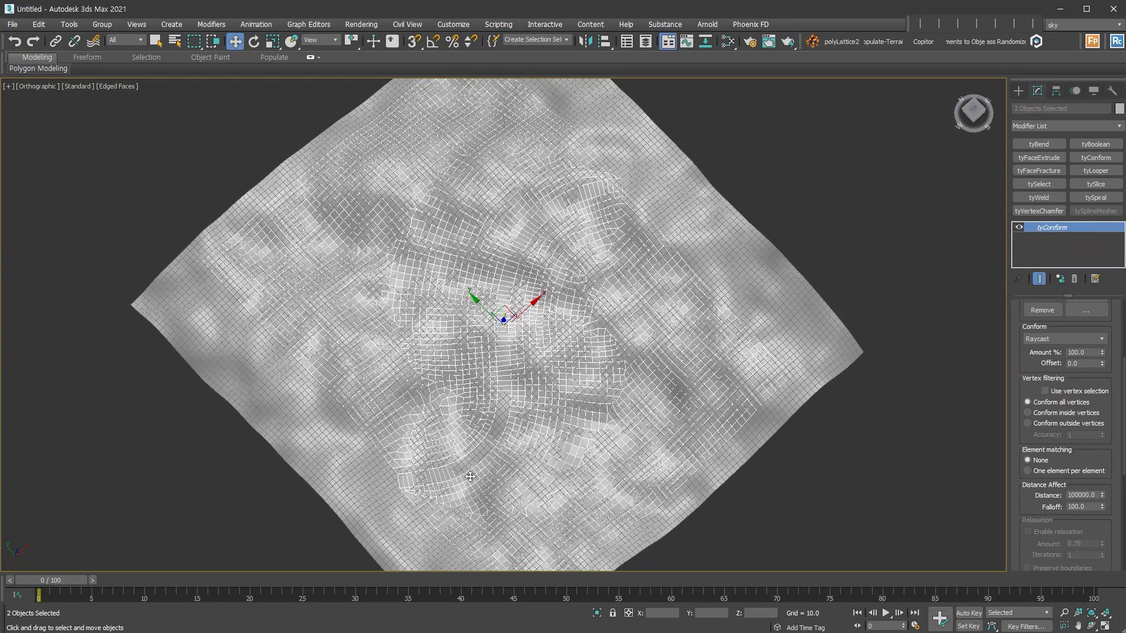
pyautogui.moveTo(476, 477)
pyautogui.keyDown('alt'); pyautogui.mouseDown(button='middle')
pyautogui.moveTo(630, 381)
pyautogui.moveTo(549, 351)
pyautogui.mouseUp(button='middle'); pyautogui.keyUp('alt')
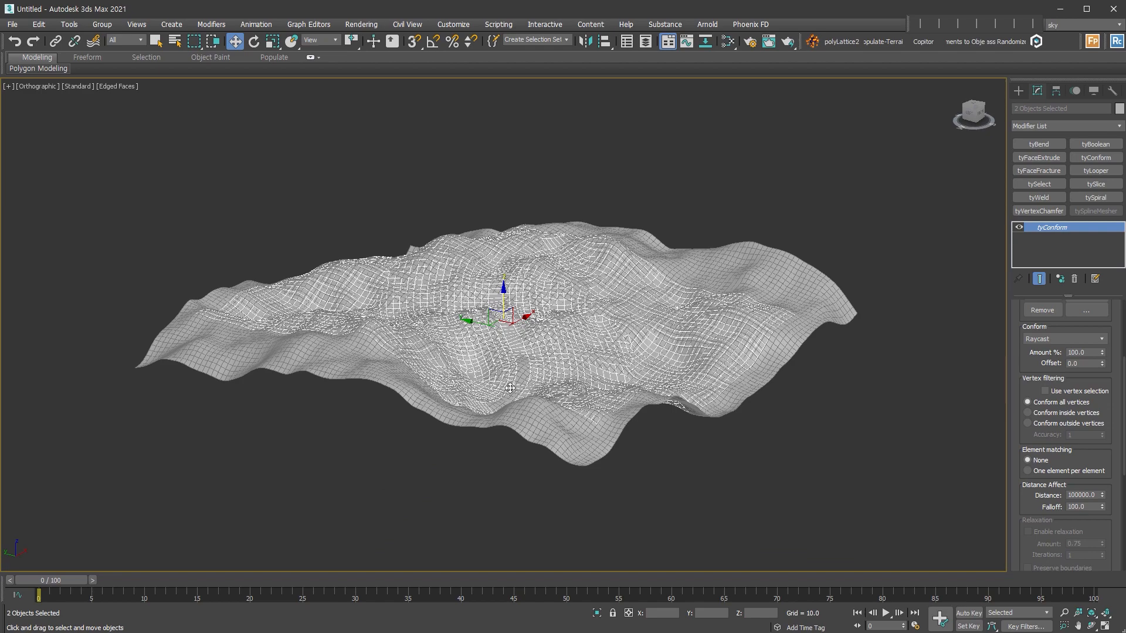
pyautogui.keyDown('alt'); pyautogui.moveTo(692, 300); pyautogui.dragTo(679, 333, button='middle'); pyautogui.keyUp('alt')
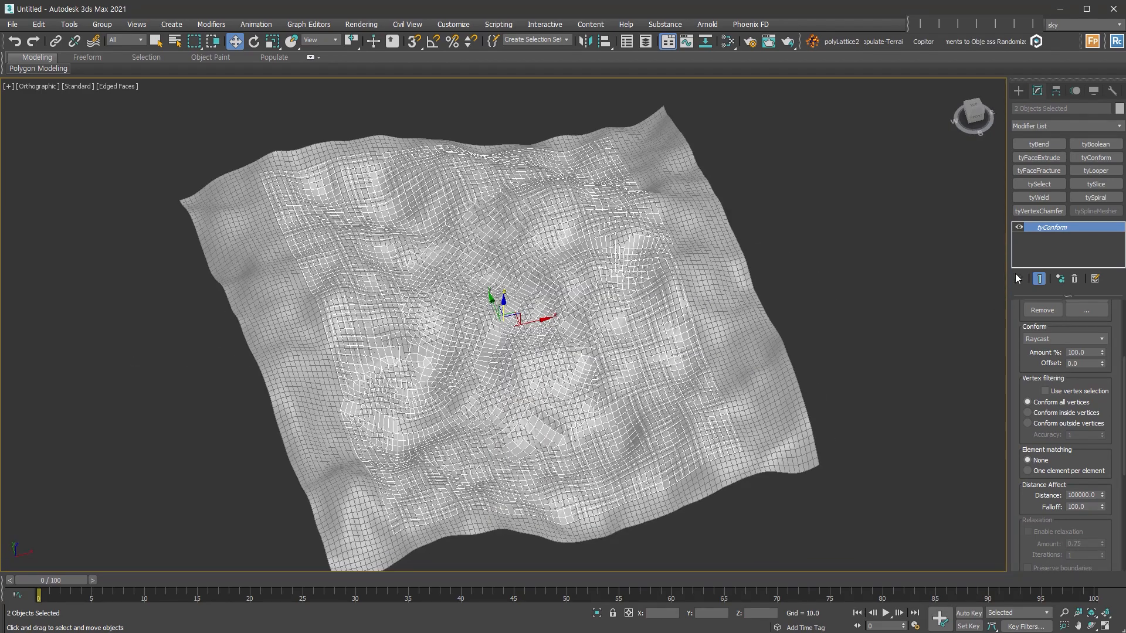
# Collapse the conformed path and ground to Editable Poly and remove the noise terrain from the scene
pyautogui.click(1075, 279)
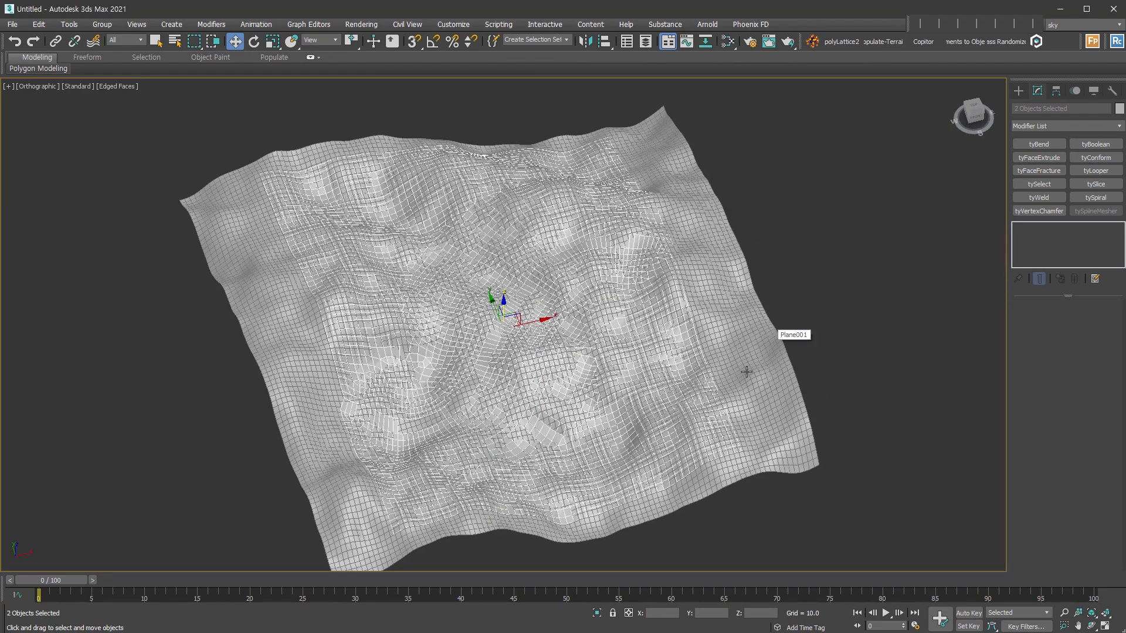
pyautogui.click(750, 370)
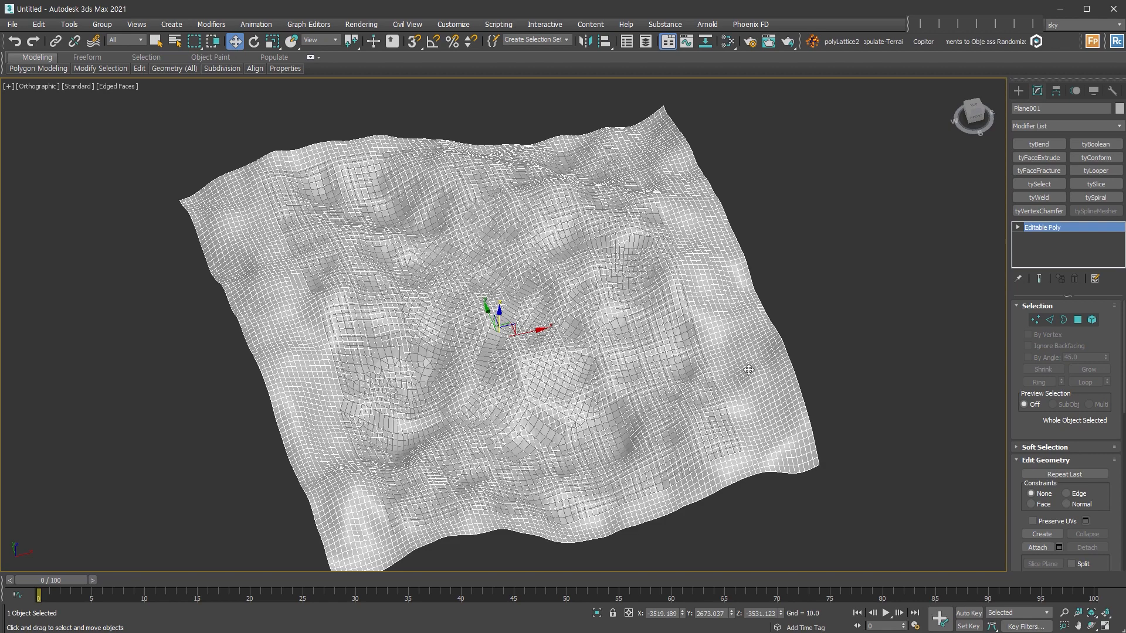
pyautogui.click(553, 309)
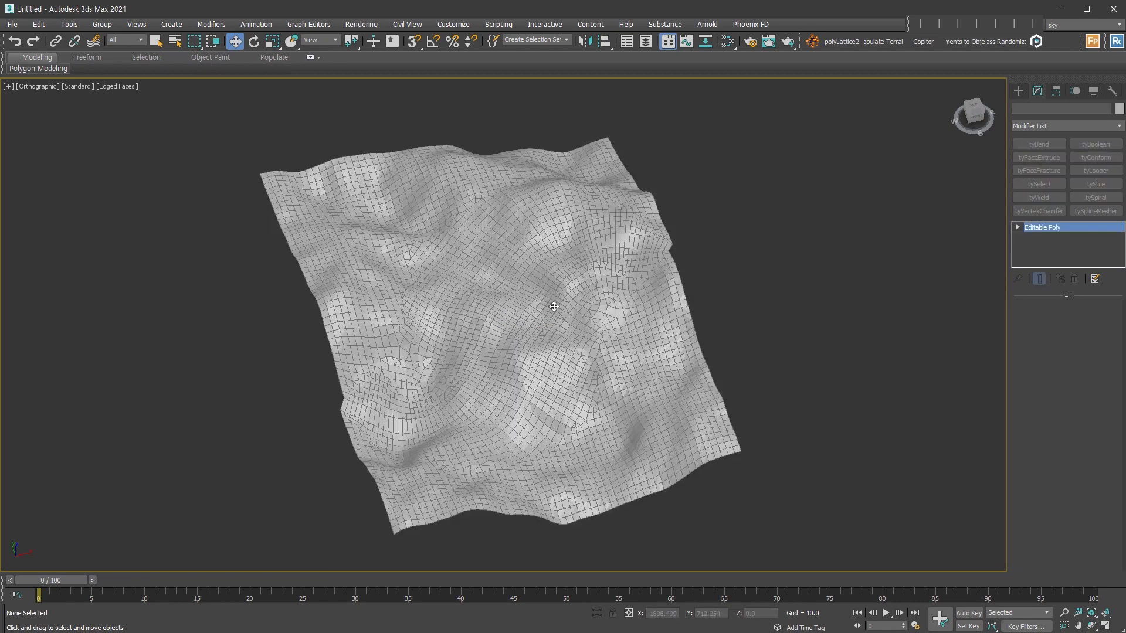
pyautogui.hotkey('alt', 'q')
pyautogui.keyDown('alt'); pyautogui.moveTo(556, 382); pyautogui.dragTo(547, 352, button='middle'); pyautogui.keyUp('alt')
pyautogui.scroll(5, 535, 346)
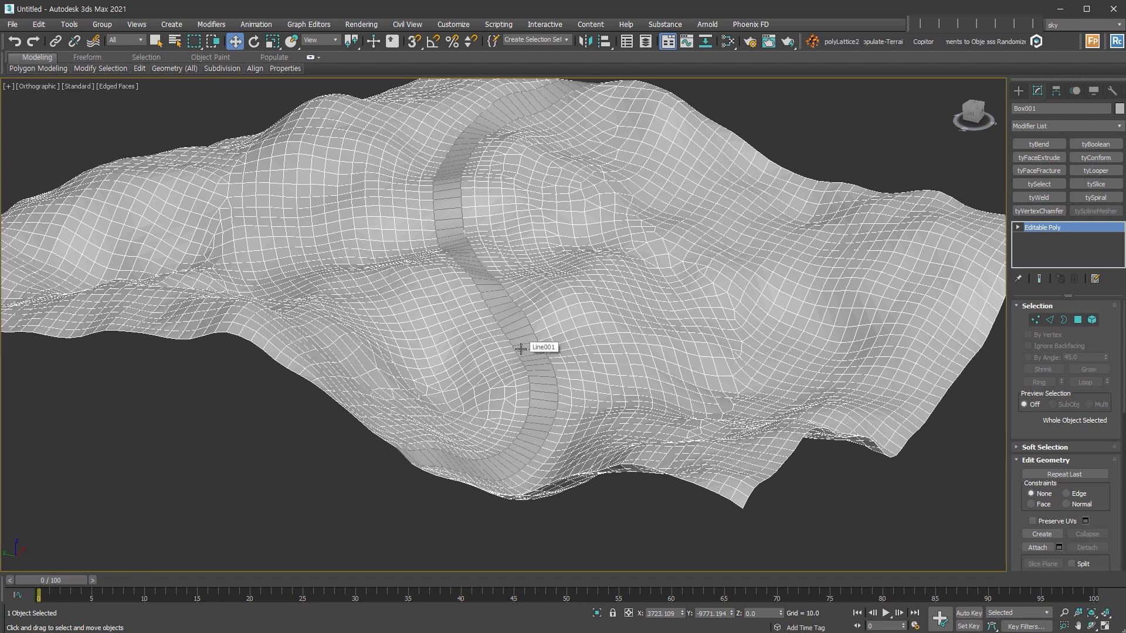
# Select the full ring of crosswise edges along the conformed path strip
pyautogui.click(520, 348)
pyautogui.keyDown('alt'); pyautogui.moveTo(520, 349); pyautogui.dragTo(598, 389, button='middle'); pyautogui.keyUp('alt')
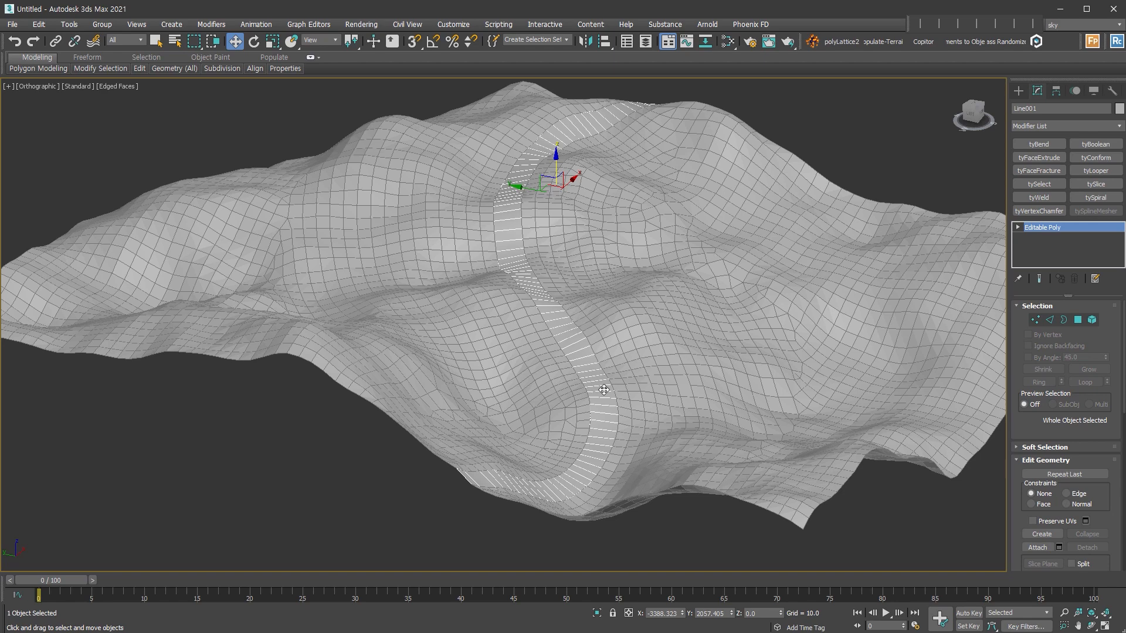
pyautogui.press('2')
pyautogui.scroll(4, 573, 459)
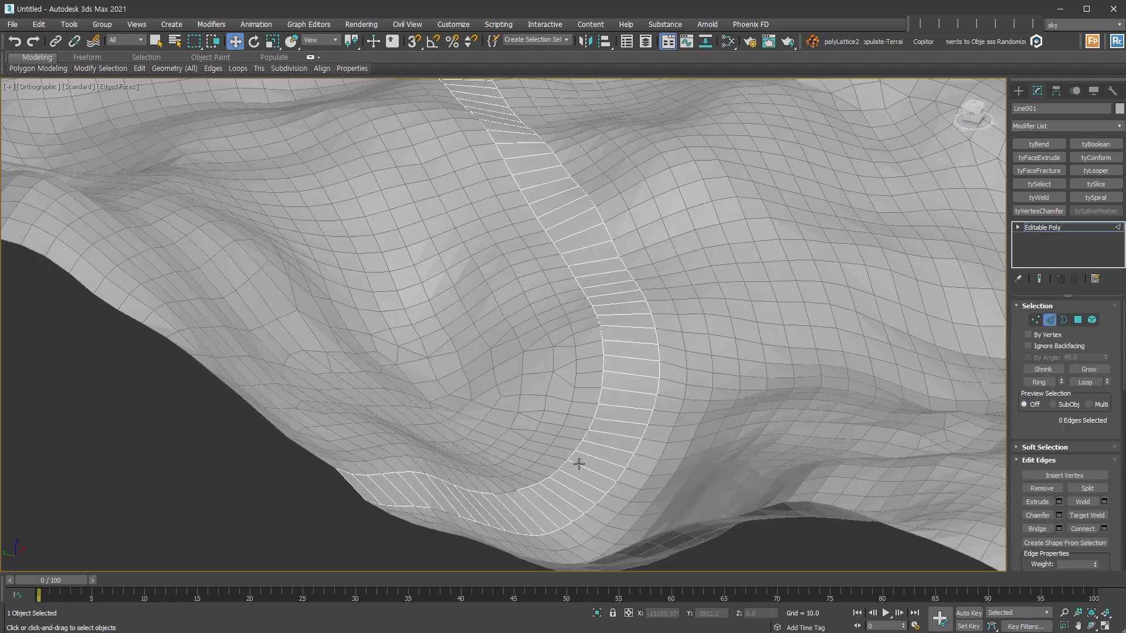
pyautogui.click(599, 460)
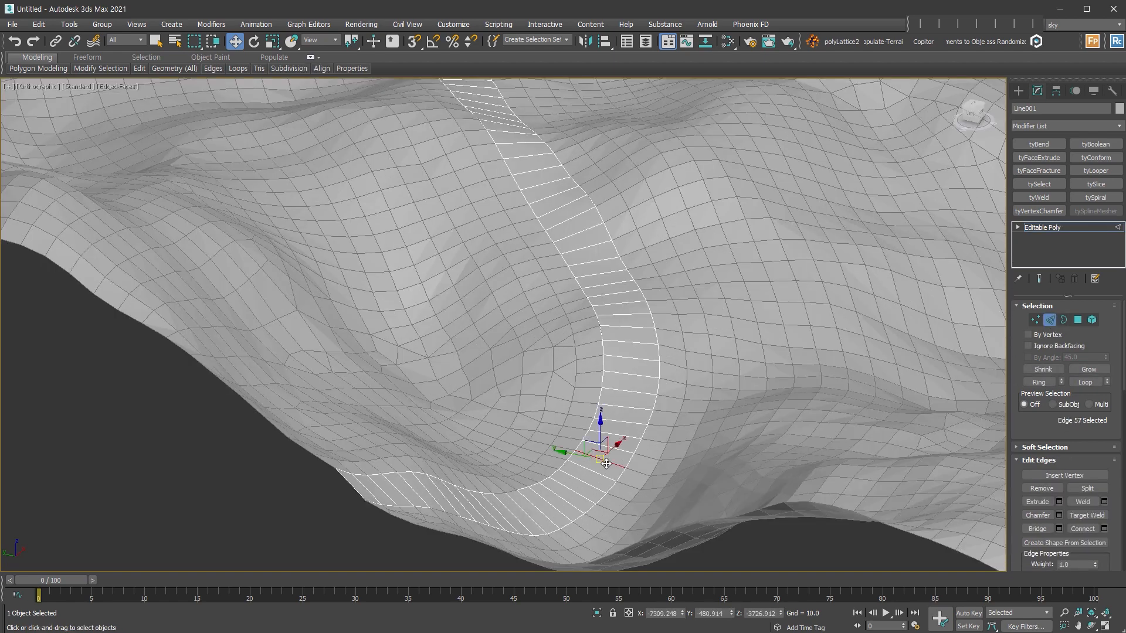
pyautogui.click(1033, 381)
pyautogui.scroll(-10, 917, 384)
# Level the path strip across its width by scaling the selected crosswise edges down in Z, finishing with a scale of about 67%
pyautogui.rightClick(649, 419)
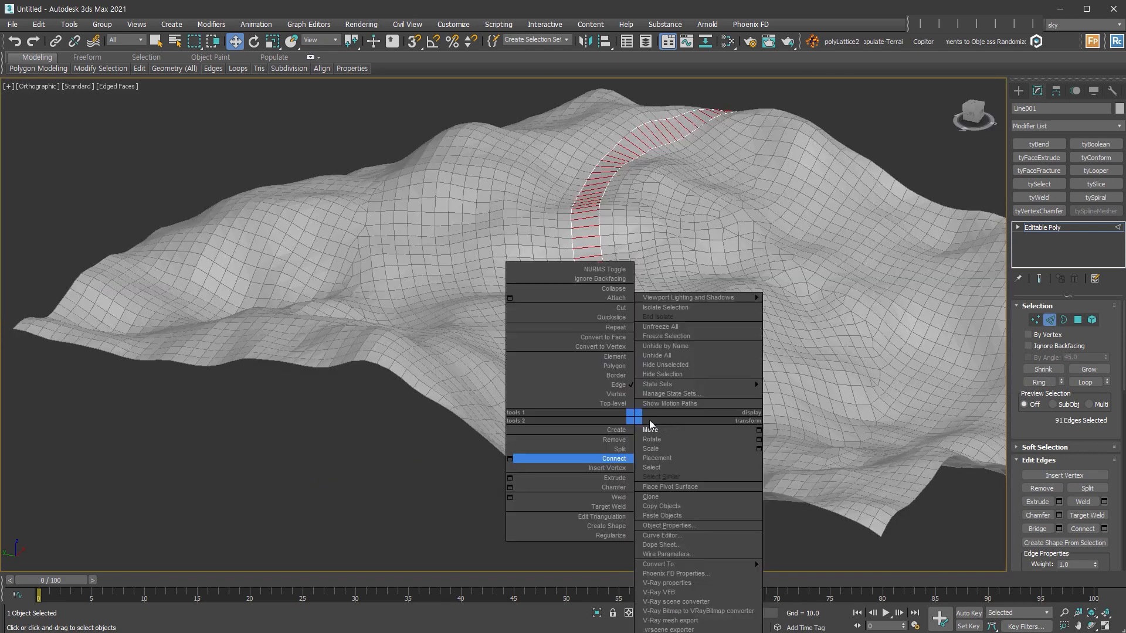
pyautogui.click(668, 448)
pyautogui.moveTo(680, 382); pyautogui.dragTo(679, 451)
pyautogui.keyDown('alt'); pyautogui.moveTo(733, 553); pyautogui.dragTo(818, 231, button='middle'); pyautogui.keyUp('alt')
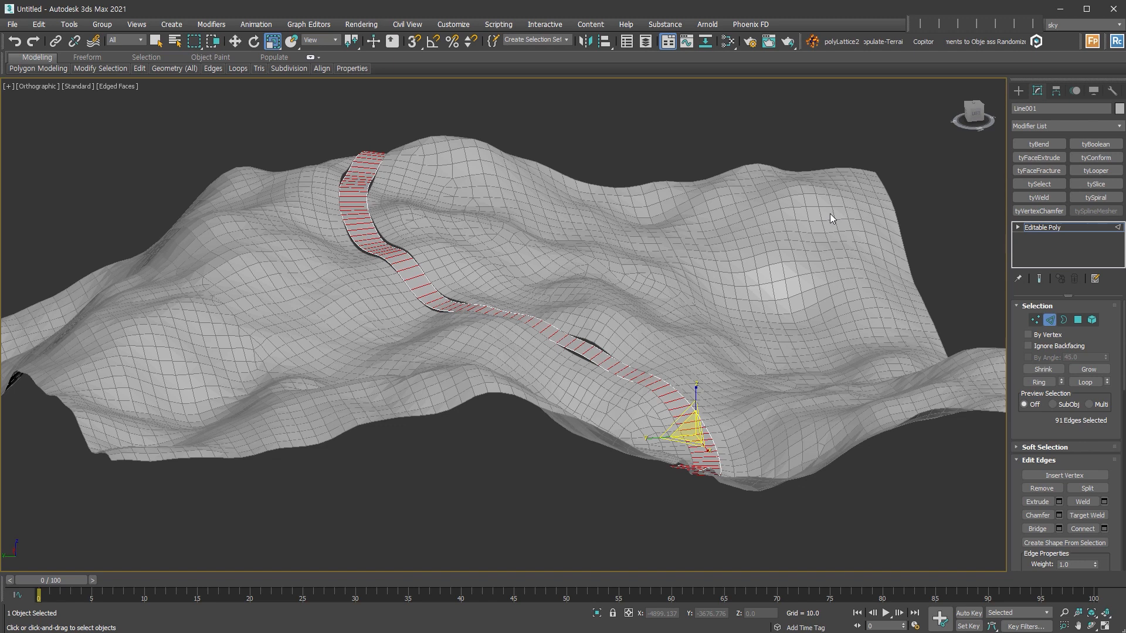
pyautogui.click(521, 318)
pyautogui.click(674, 402)
pyautogui.keyDown('alt'); pyautogui.moveTo(695, 353); pyautogui.dragTo(682, 353, button='middle'); pyautogui.keyUp('alt')
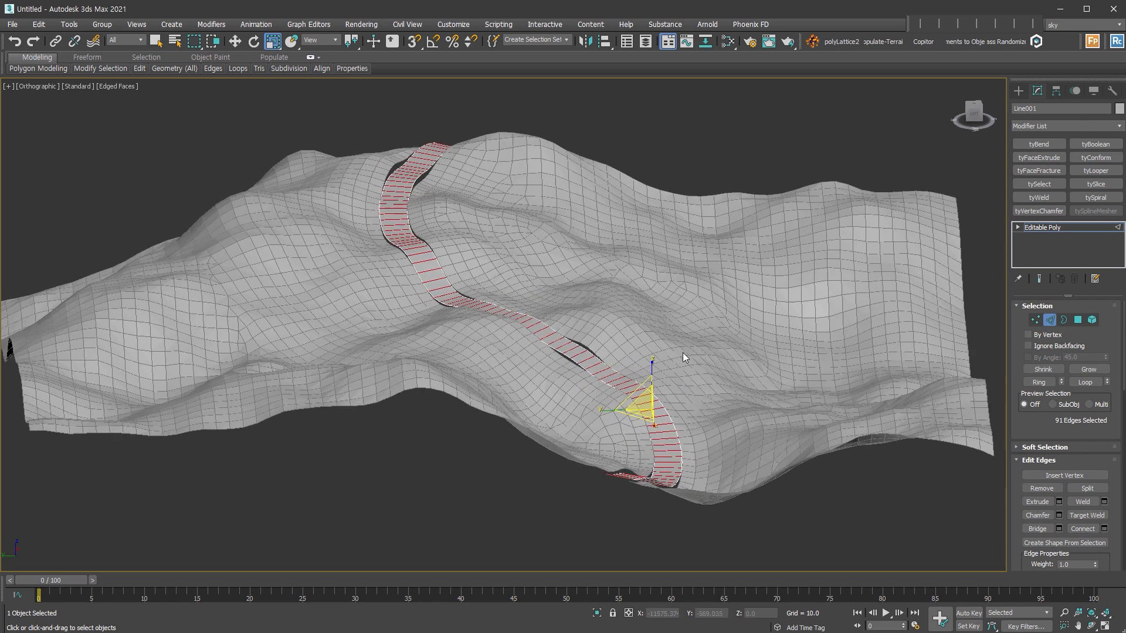
pyautogui.moveTo(653, 362); pyautogui.dragTo(652, 381)
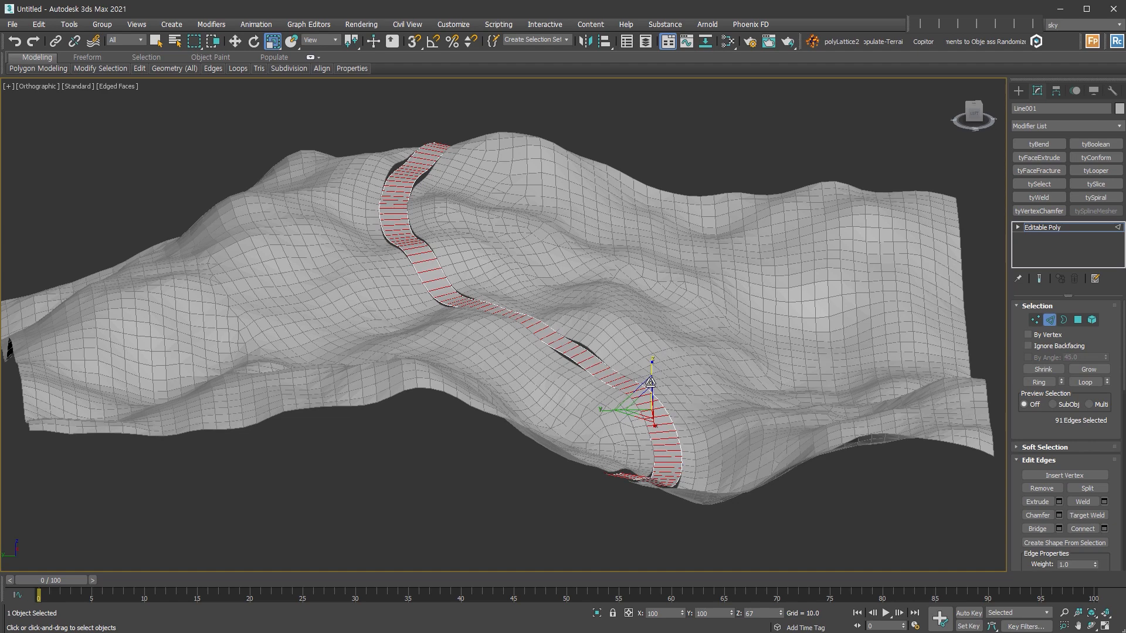
pyautogui.keyDown('alt'); pyautogui.moveTo(673, 386); pyautogui.dragTo(655, 391, button='middle'); pyautogui.keyUp('alt')
pyautogui.scroll(3, 651, 399)
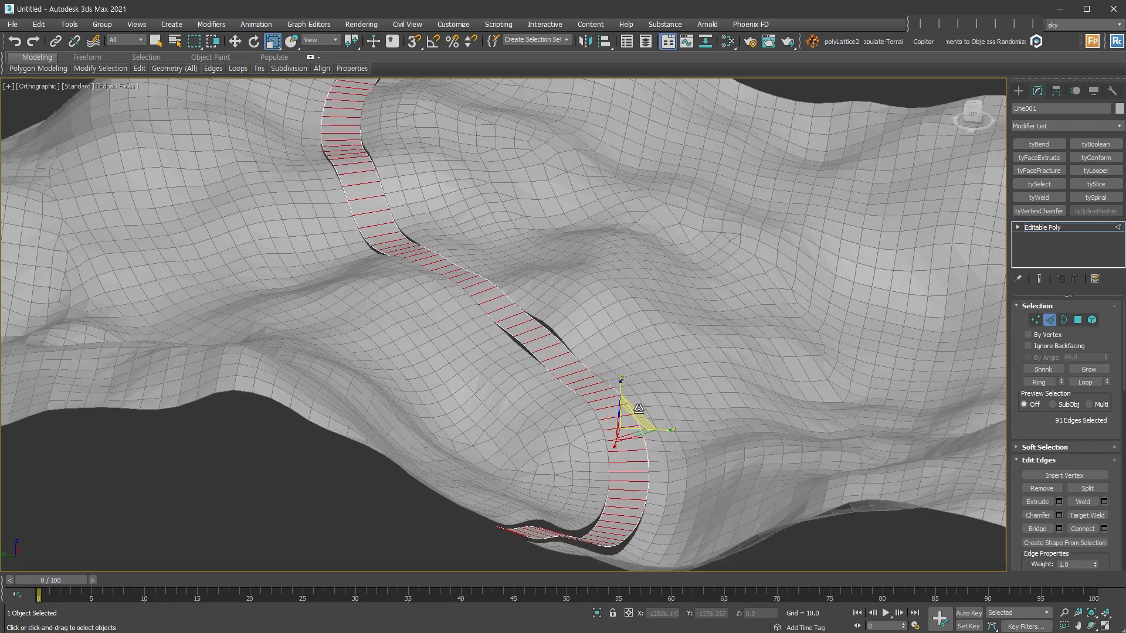
# Scale down the crosswise edges to narrow the path, opening a thin gap to the ground along both sides, and clear the edge selection
pyautogui.moveTo(638, 408); pyautogui.dragTo(623, 443)
pyautogui.scroll(3, 636, 540)
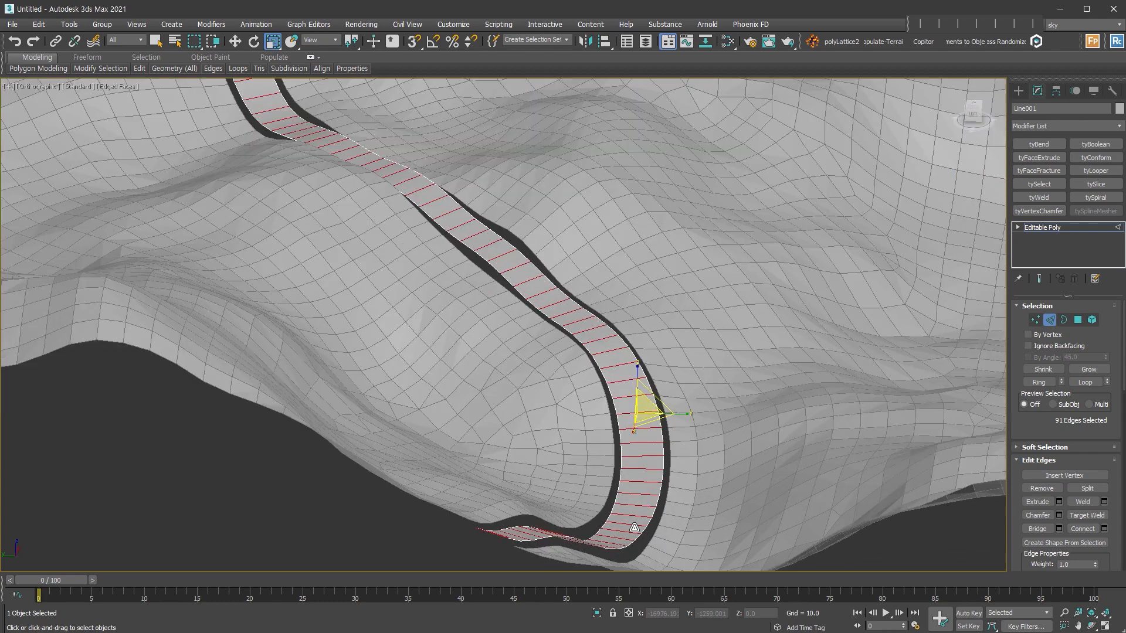
pyautogui.rightClick(626, 449)
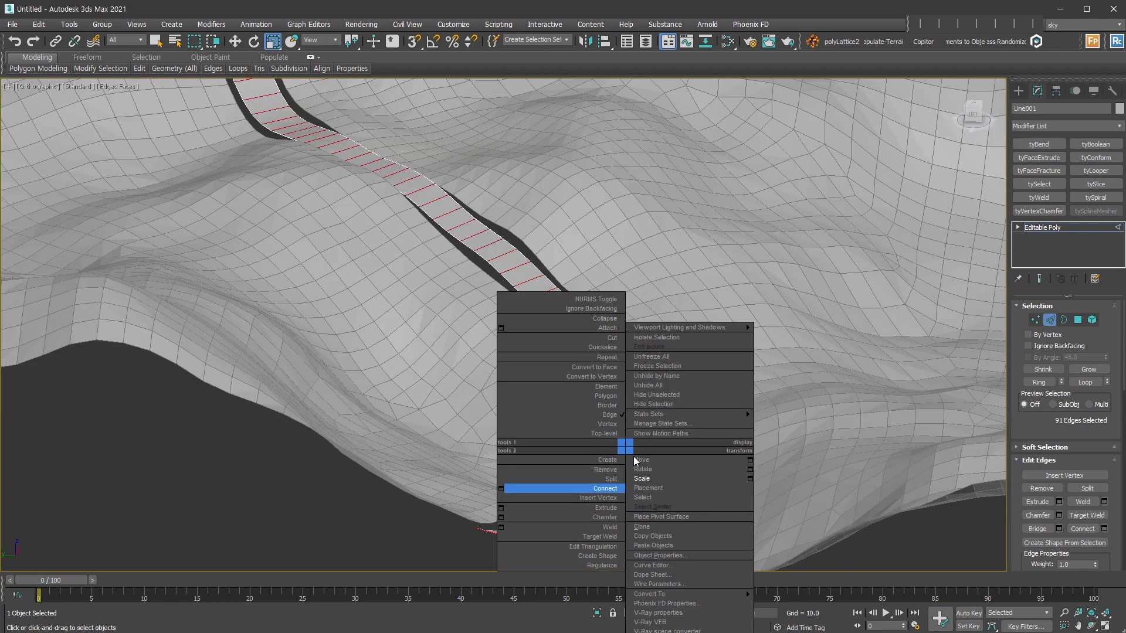
pyautogui.click(641, 460)
pyautogui.moveTo(591, 380)
pyautogui.keyDown('alt'); pyautogui.mouseDown(button='middle')
pyautogui.moveTo(598, 316)
pyautogui.moveTo(516, 236)
pyautogui.moveTo(457, 228)
pyautogui.moveTo(410, 170)
pyautogui.mouseUp(button='middle'); pyautogui.keyUp('alt')
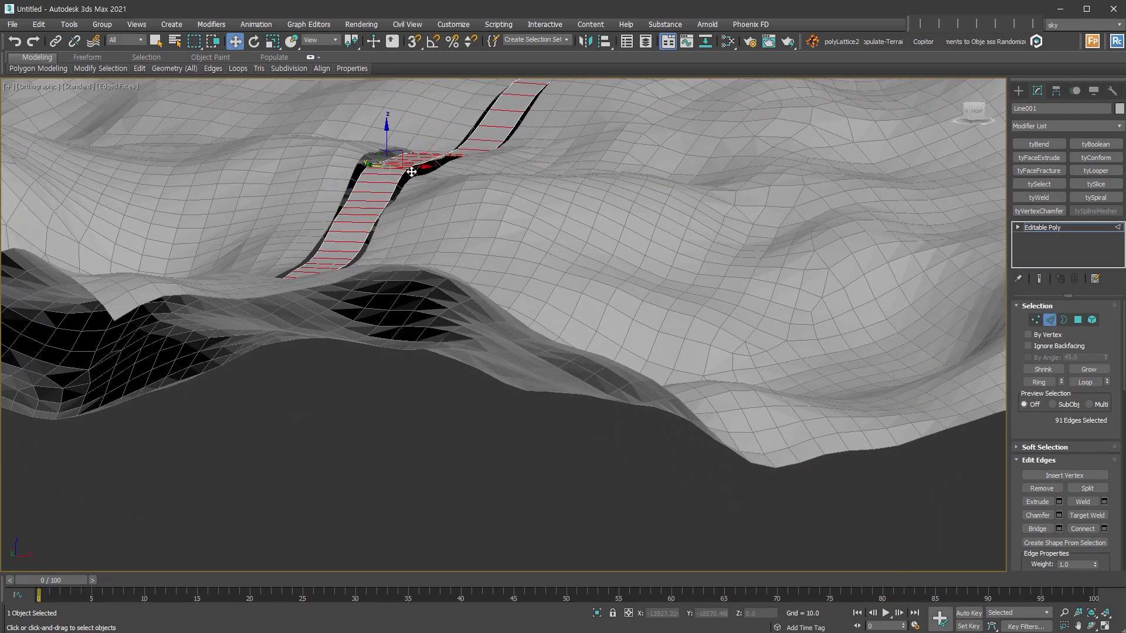
pyautogui.keyDown('alt'); pyautogui.moveTo(444, 181); pyautogui.dragTo(568, 241, button='middle'); pyautogui.keyUp('alt')
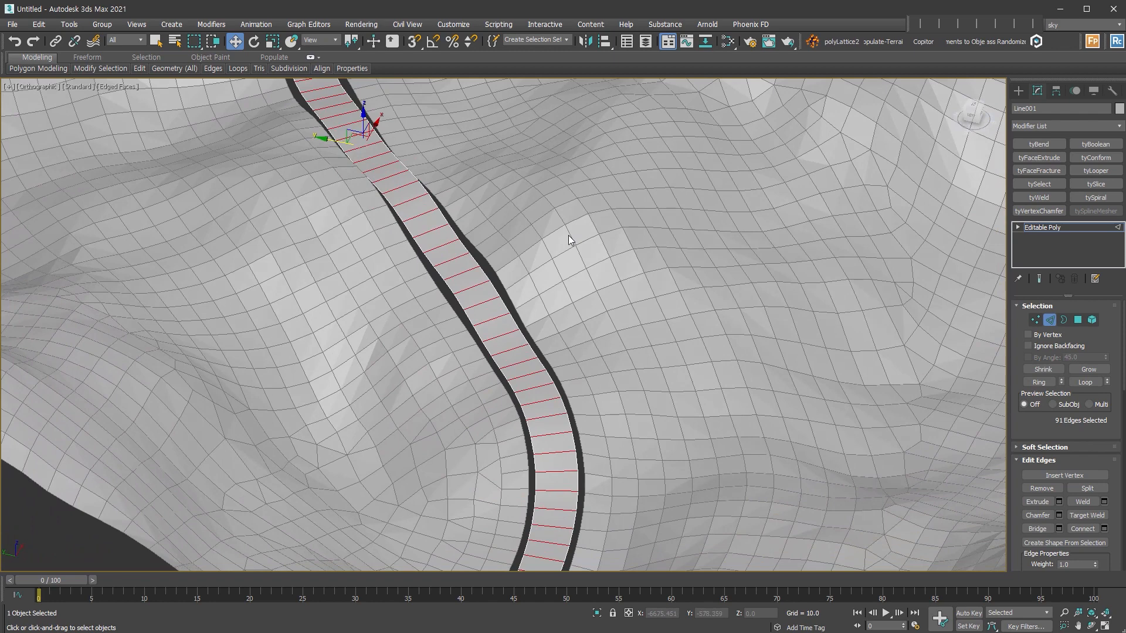
pyautogui.scroll(-4, 571, 252)
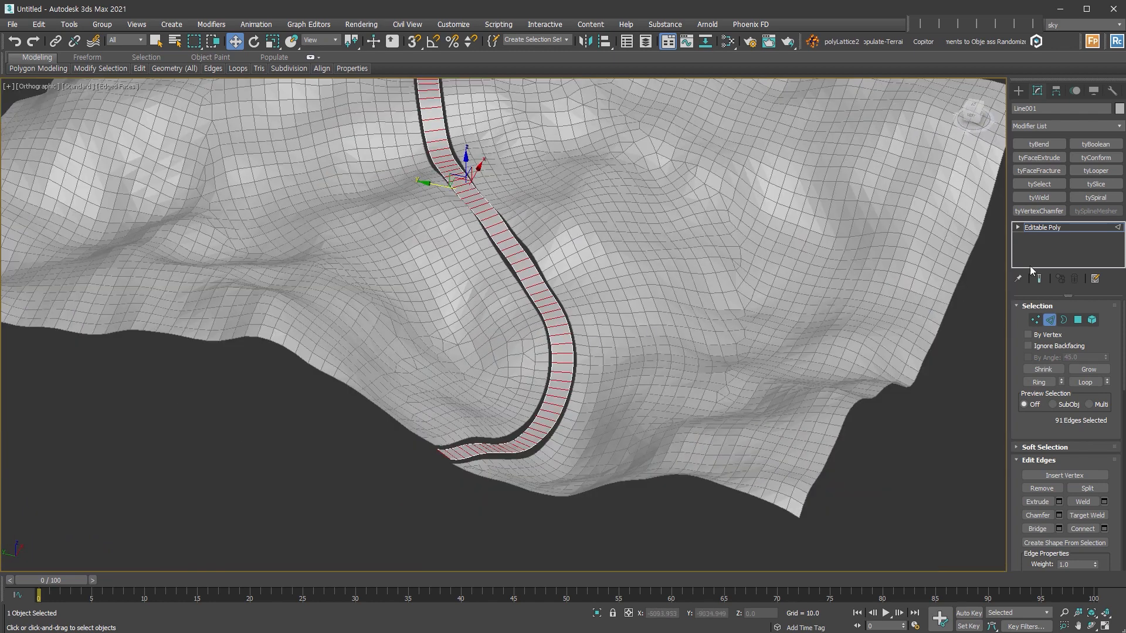
pyautogui.click(983, 392)
# Attach the path strip to the ground mesh so both form a single Editable Poly
pyautogui.scroll(3, 891, 431)
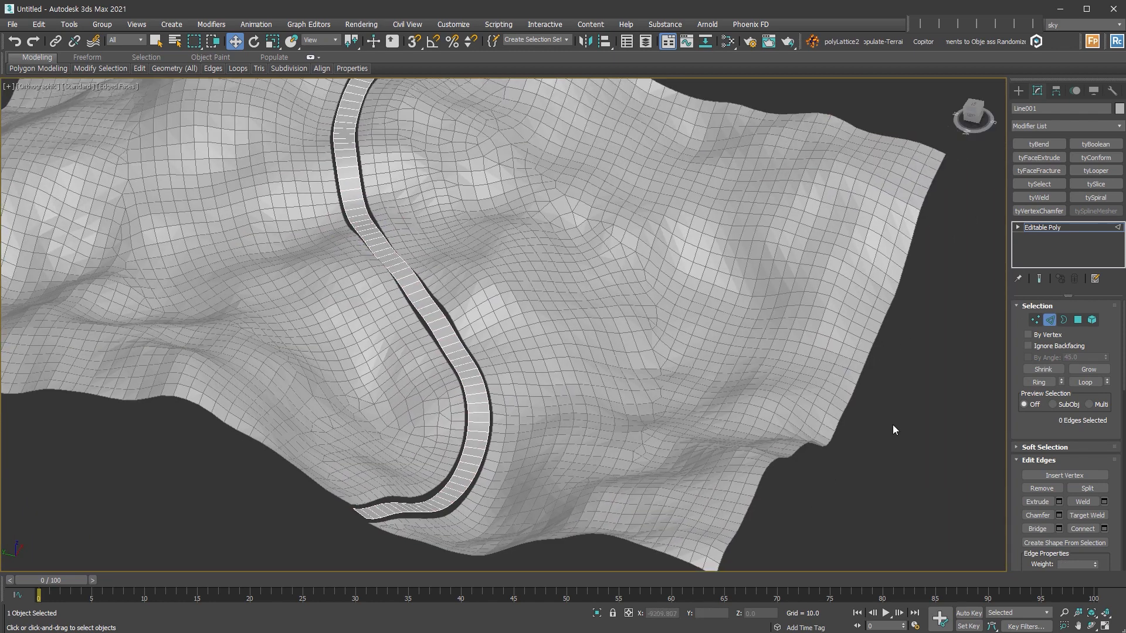
pyautogui.click(1050, 321)
pyautogui.click(763, 355)
pyautogui.scroll(-1, 1032, 498)
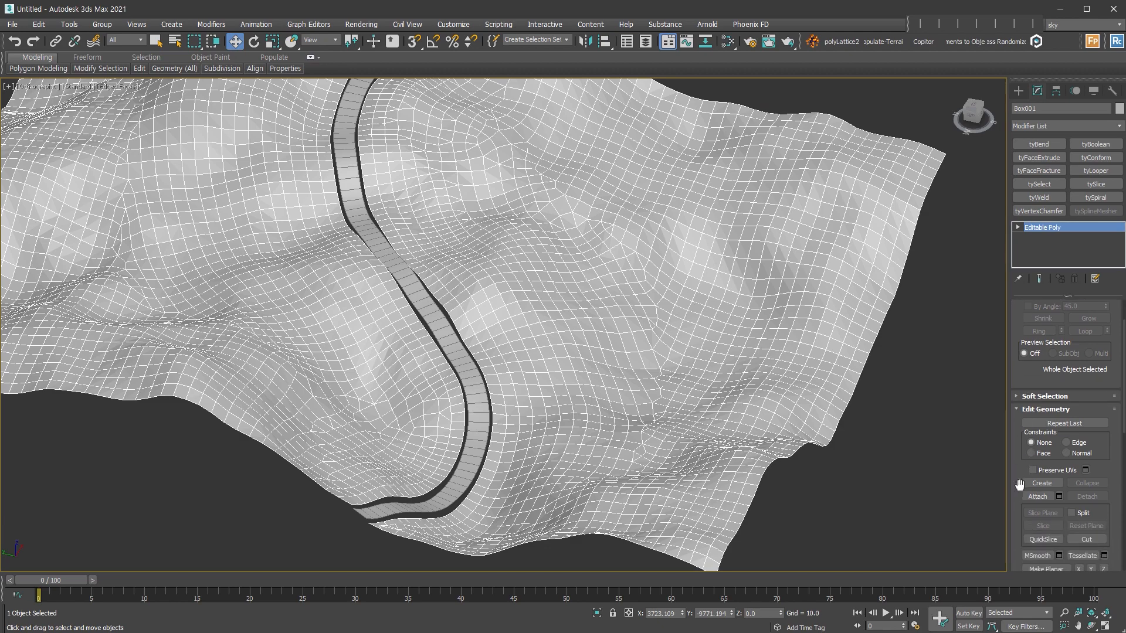
pyautogui.click(1036, 497)
pyautogui.click(468, 461)
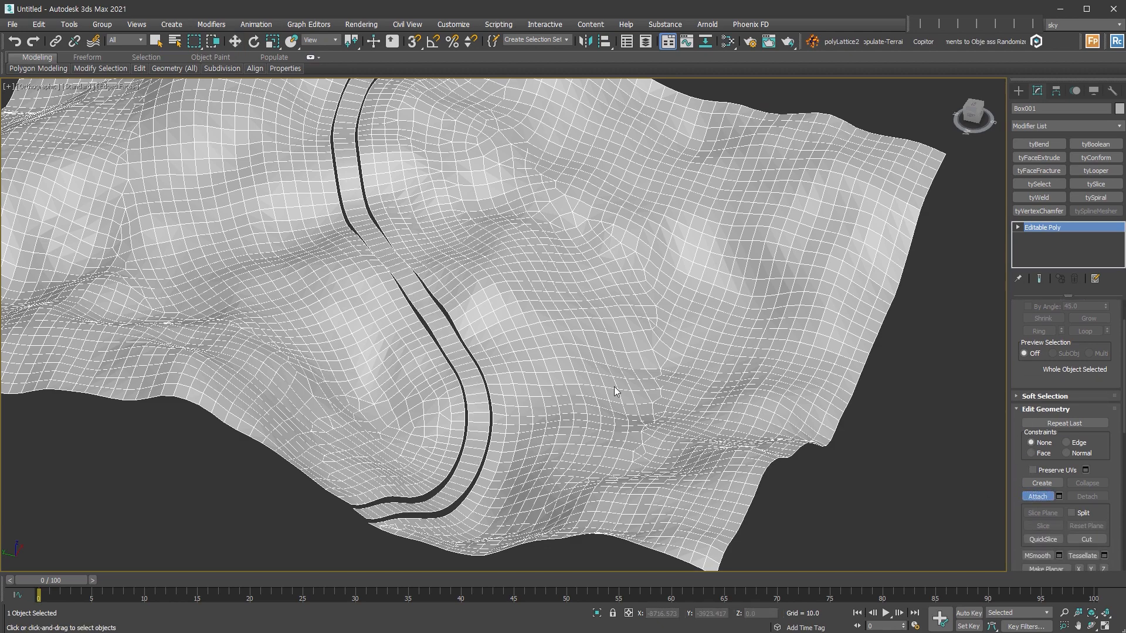
# Bridge the facing edge loops of the path and ground along the outer side of the path's lower bend
pyautogui.click(1017, 226)
pyautogui.click(1054, 248)
pyautogui.scroll(5, 581, 422)
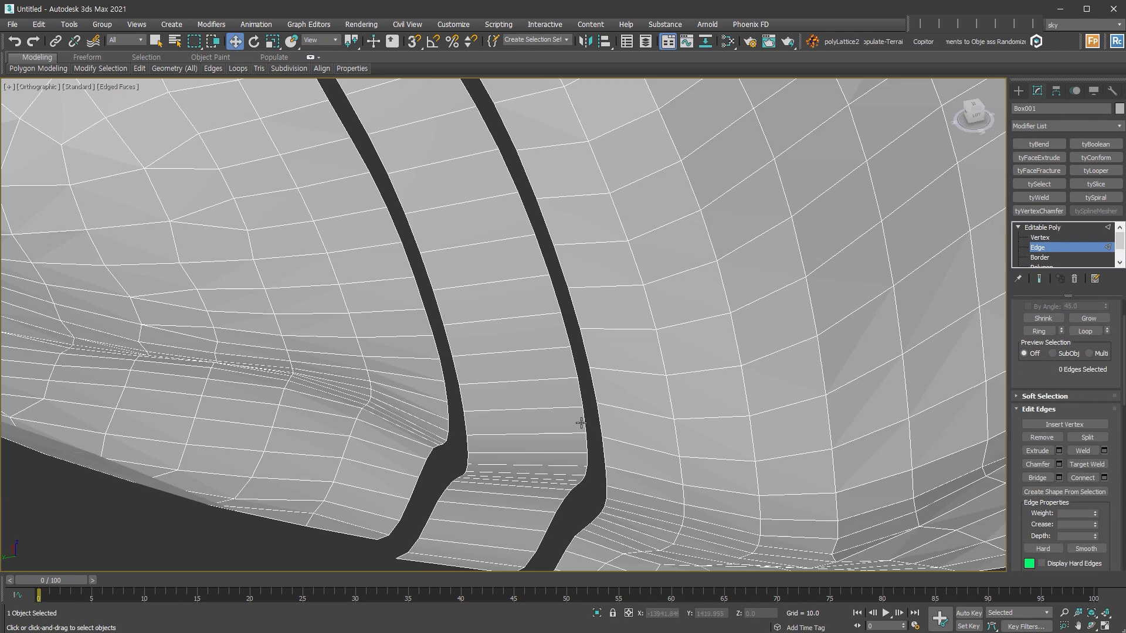
pyautogui.doubleClick(599, 418)
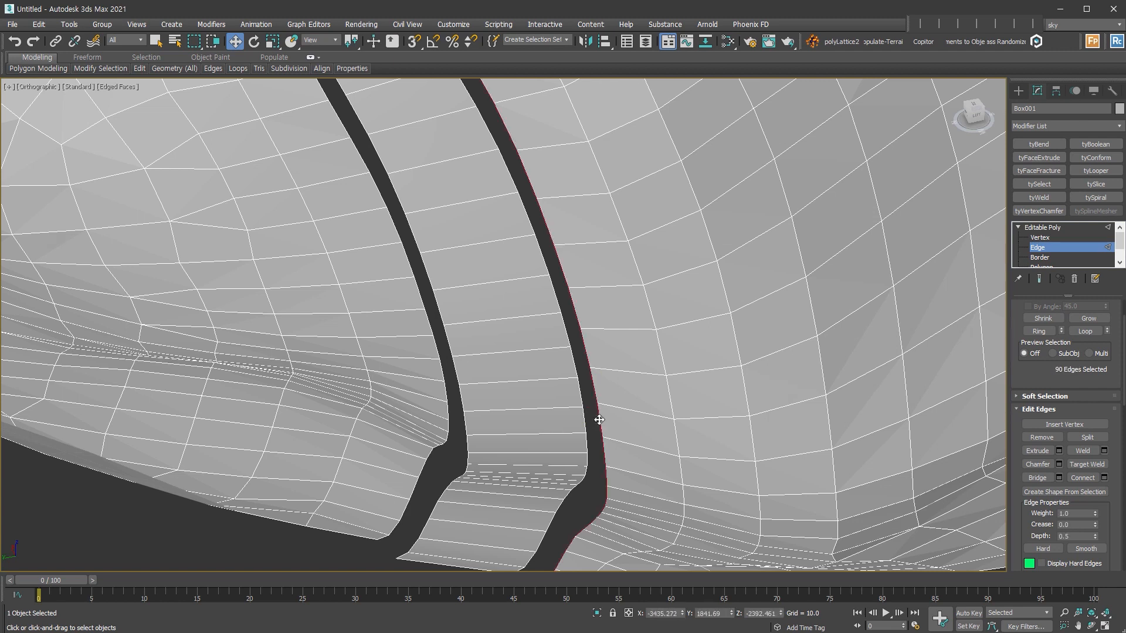
pyautogui.keyDown('ctrl'); pyautogui.doubleClick(584, 420); pyautogui.keyUp('ctrl')
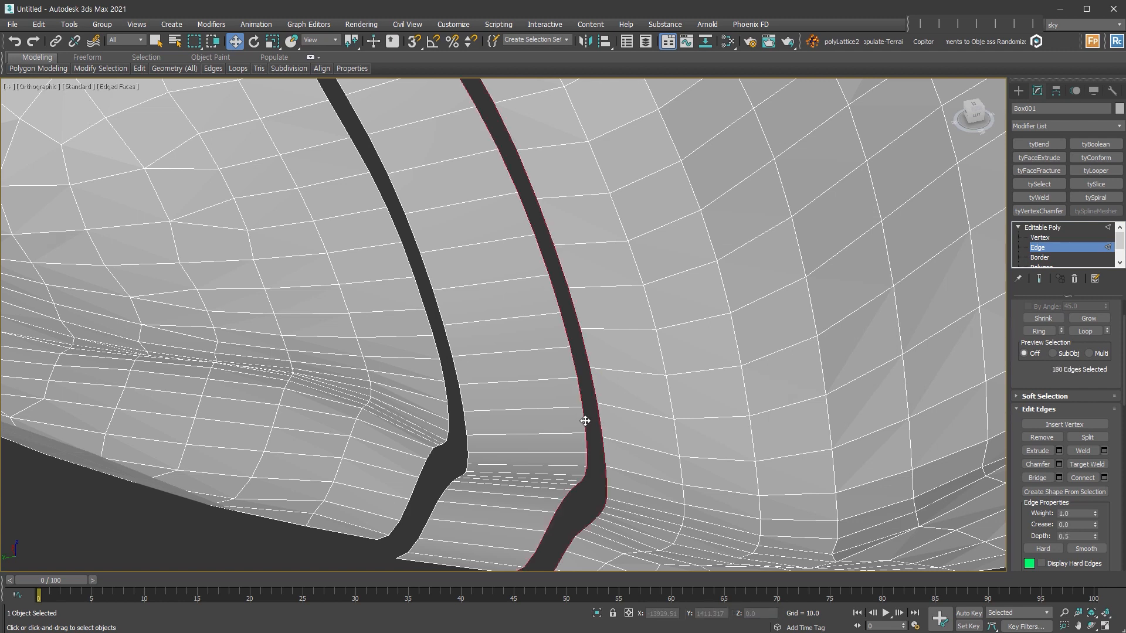
pyautogui.click(1037, 477)
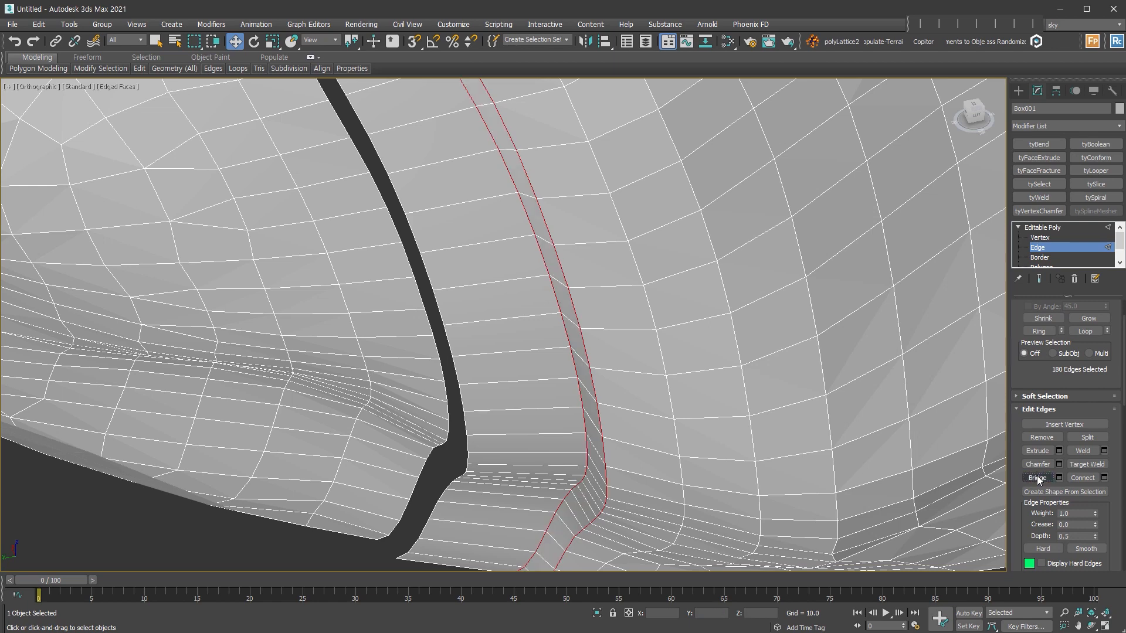
# Bridge the path and ground edge loops along the inner side of the bend, leave edge editing and inspect the joined terrain
pyautogui.doubleClick(448, 411)
pyautogui.keyDown('ctrl'); pyautogui.doubleClick(463, 419); pyautogui.keyUp('ctrl')
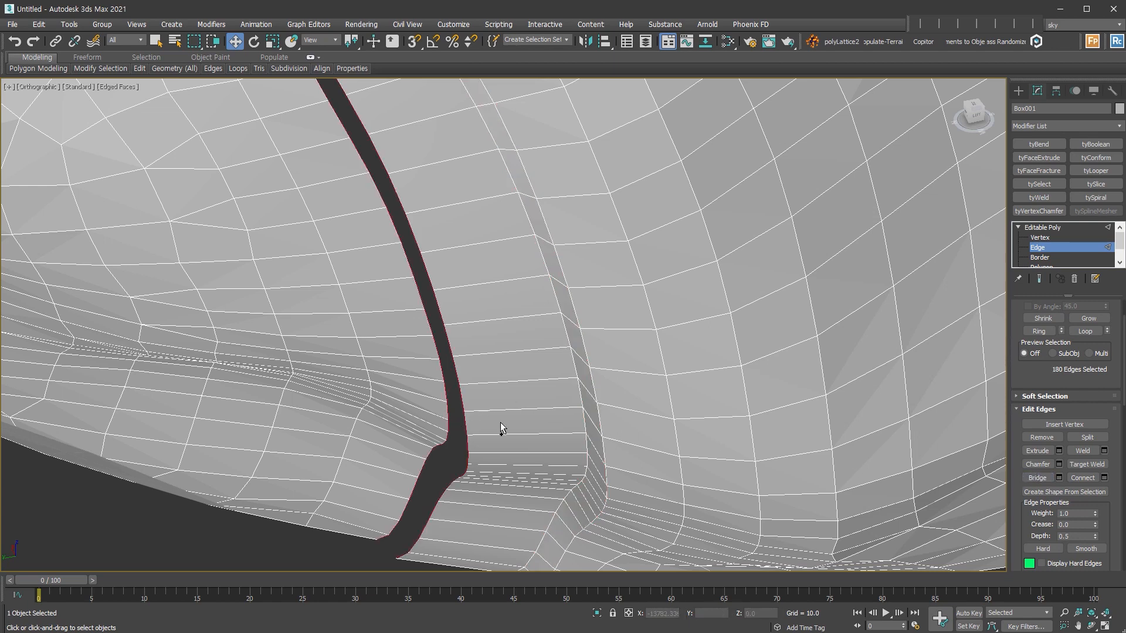
pyautogui.click(1042, 478)
pyautogui.scroll(-5, 705, 371)
pyautogui.scroll(-2, 705, 371)
pyautogui.moveTo(705, 371); pyautogui.dragTo(774, 495, button='middle')
pyautogui.keyDown('alt'); pyautogui.moveTo(705, 414); pyautogui.dragTo(809, 375, button='middle'); pyautogui.keyUp('alt')
pyautogui.click(1042, 227)
pyautogui.keyDown('alt'); pyautogui.moveTo(703, 364); pyautogui.dragTo(383, 197, button='middle'); pyautogui.keyUp('alt')
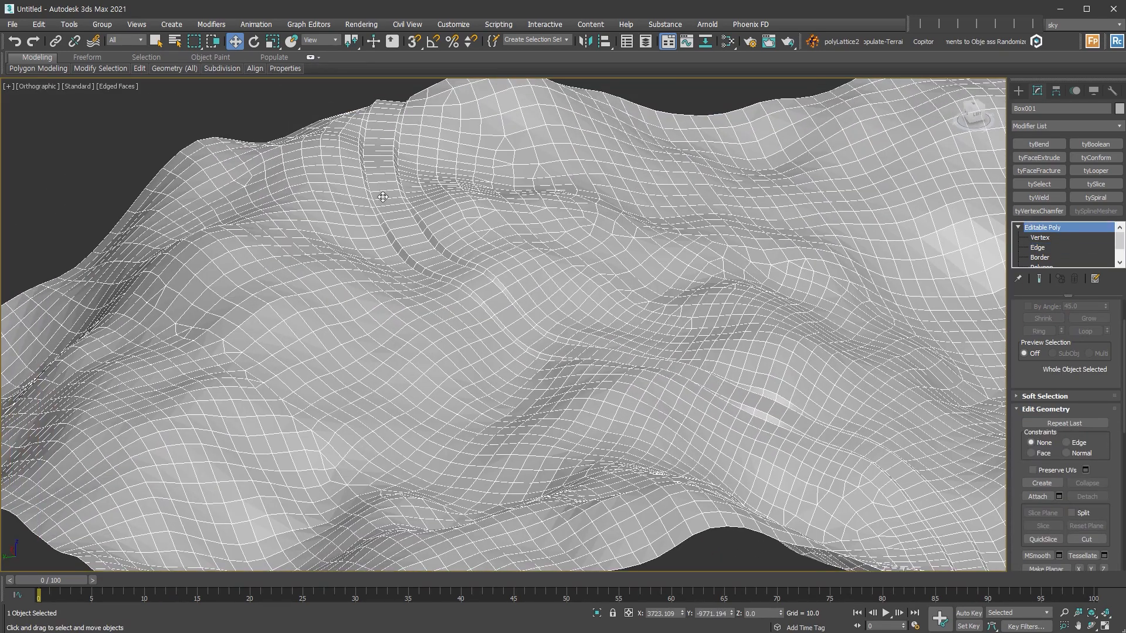
# Chamfer the two long edge loops bordering the path along its full length
pyautogui.moveTo(621, 359); pyautogui.dragTo(433, 262, button='middle')
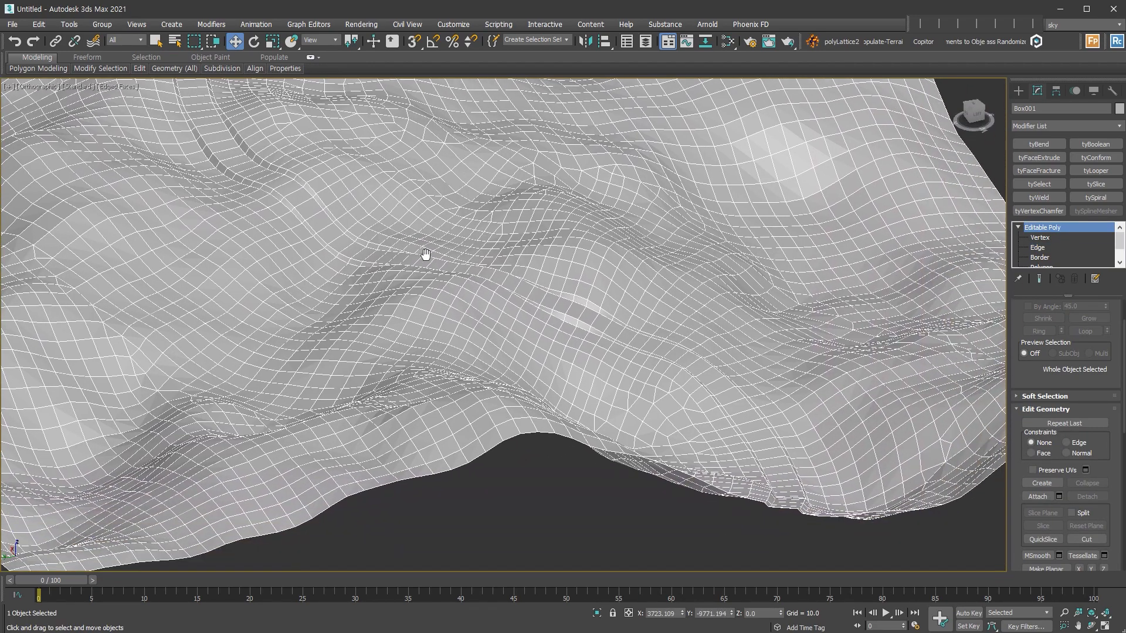
pyautogui.scroll(5, 743, 402)
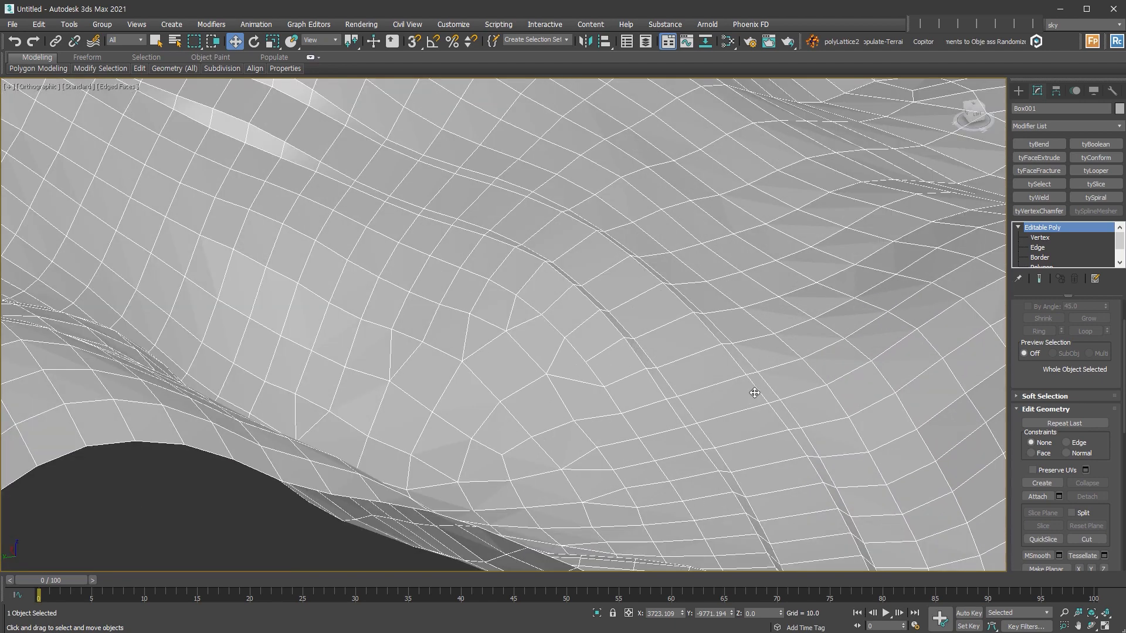
pyautogui.scroll(-3, 754, 393)
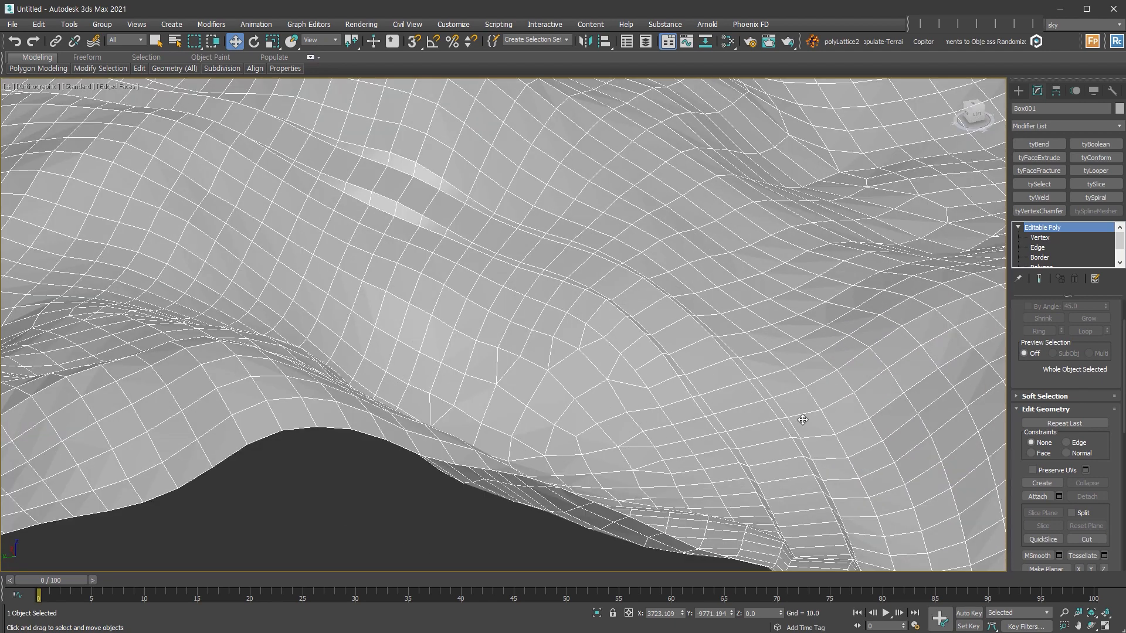
pyautogui.scroll(5, 757, 393)
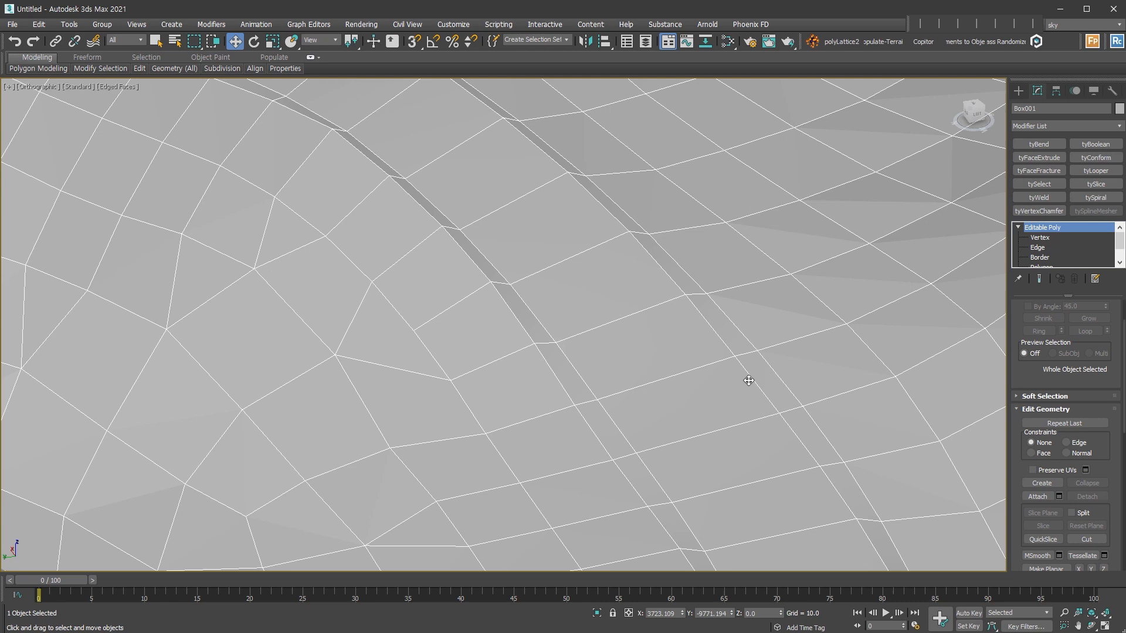
pyautogui.press('2')
pyautogui.doubleClick(749, 377)
pyautogui.keyDown('ctrl'); pyautogui.doubleClick(630, 440); pyautogui.keyUp('ctrl')
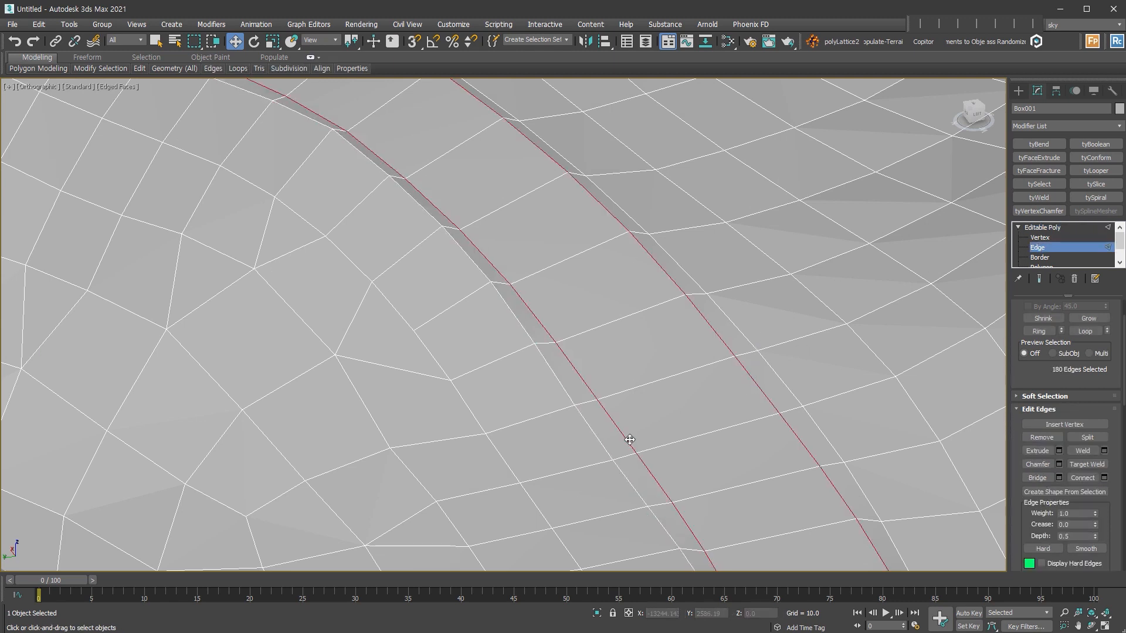
pyautogui.rightClick(751, 375)
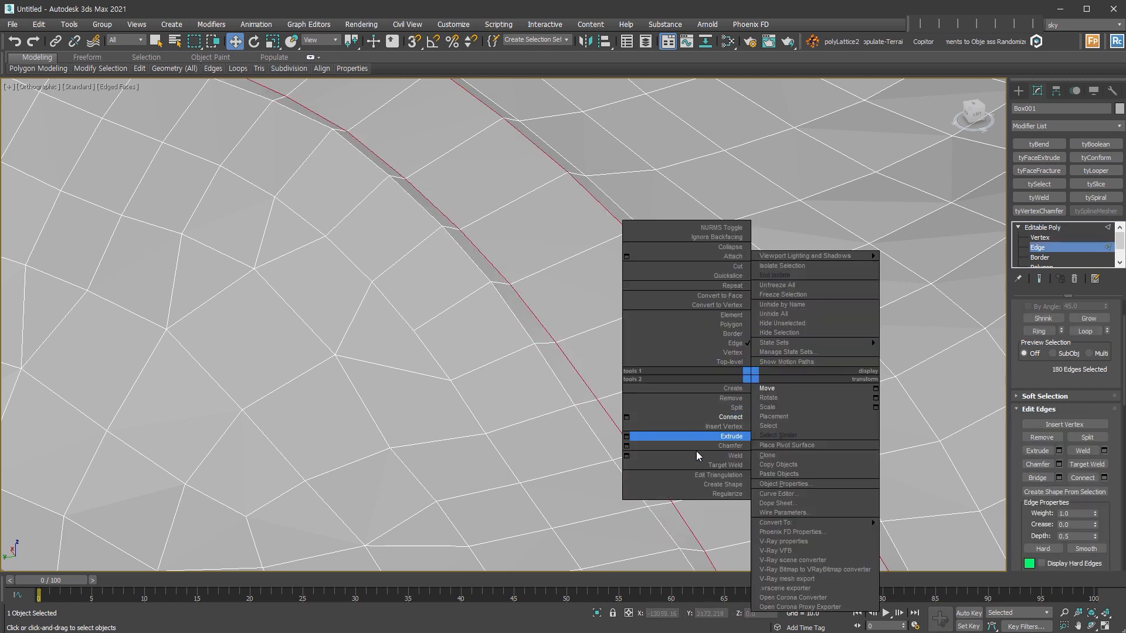
pyautogui.click(627, 446)
pyautogui.moveTo(511, 349); pyautogui.dragTo(511, 336)
pyautogui.click(510, 450)
# Smooth the terrain with a one-iteration TurboSmooth, check it without edged faces, and collapse it into the Editable Poly
pyautogui.hotkey('ctrl', 't')
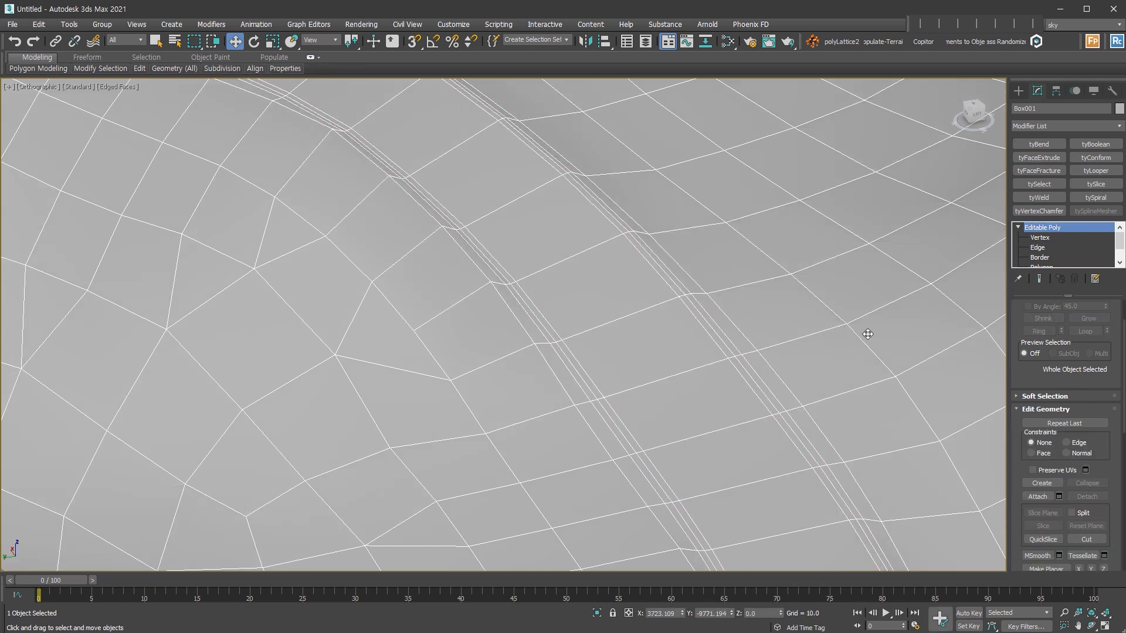
pyautogui.scroll(-5, 615, 165)
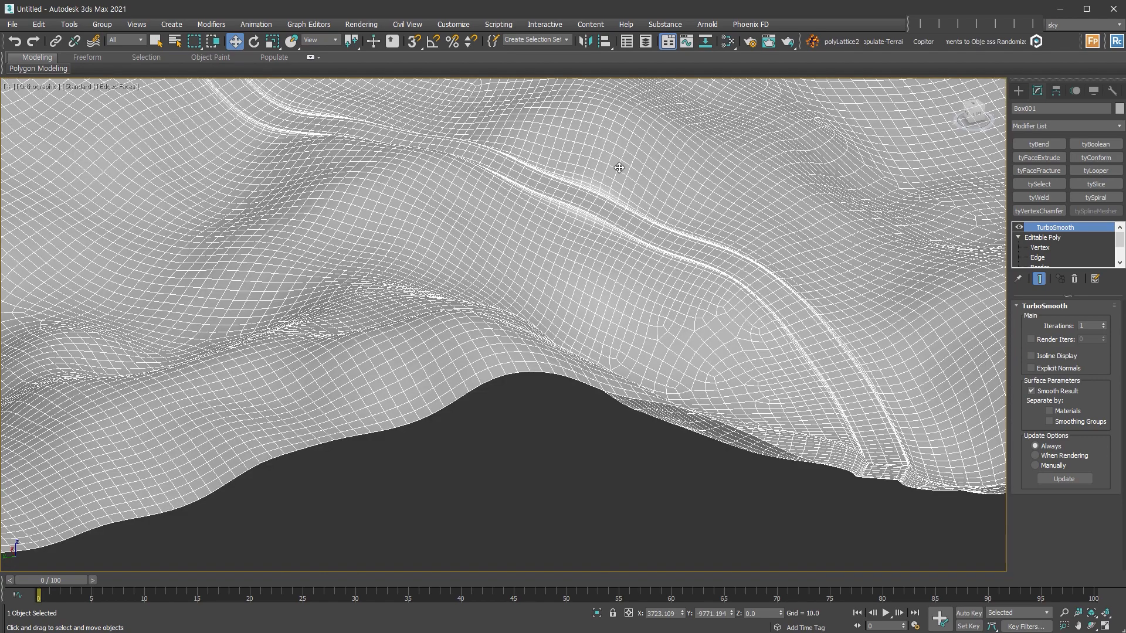
pyautogui.moveTo(612, 184)
pyautogui.keyDown('alt'); pyautogui.mouseDown(button='middle')
pyautogui.moveTo(786, 246)
pyautogui.moveTo(728, 230)
pyautogui.moveTo(633, 231)
pyautogui.moveTo(621, 389)
pyautogui.moveTo(757, 396)
pyautogui.mouseUp(button='middle'); pyautogui.keyUp('alt')
pyautogui.press('F4')
pyautogui.click(1073, 279)
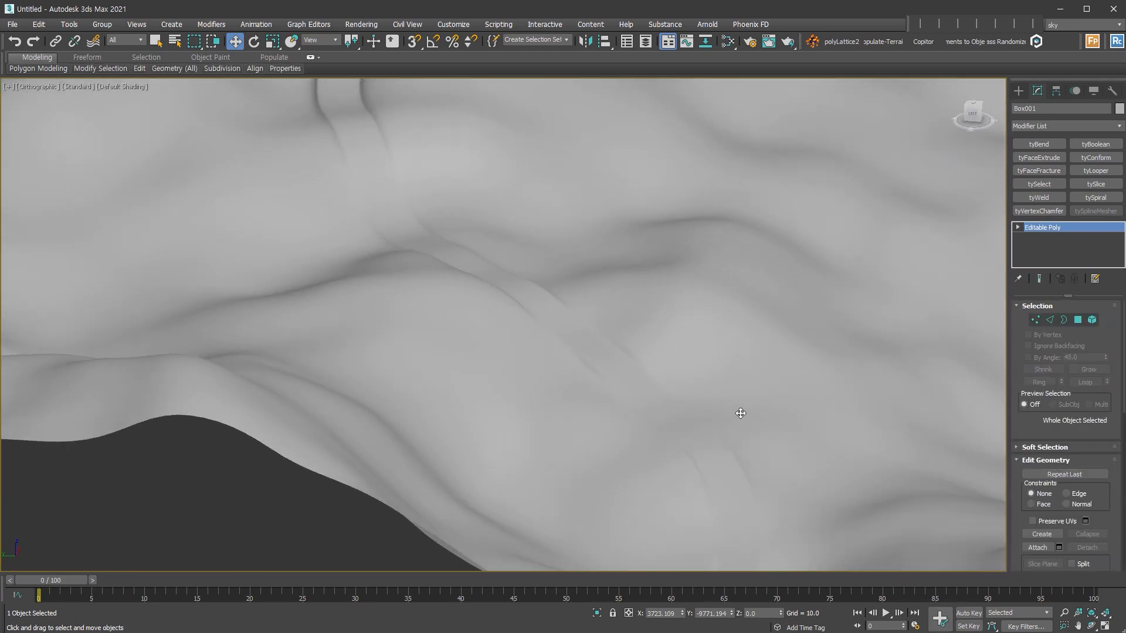
# In wireframe display, remove the extra lengthwise edge loop just inside the path's border
pyautogui.press('F3')
pyautogui.scroll(5, 738, 410)
pyautogui.click(1049, 319)
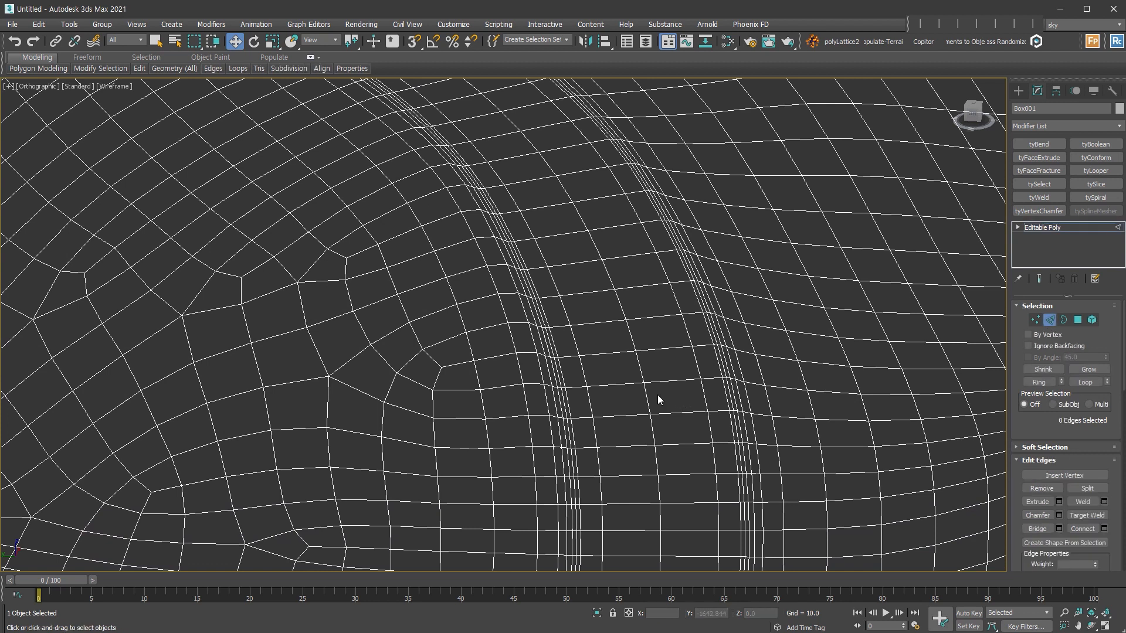
pyautogui.doubleClick(579, 366)
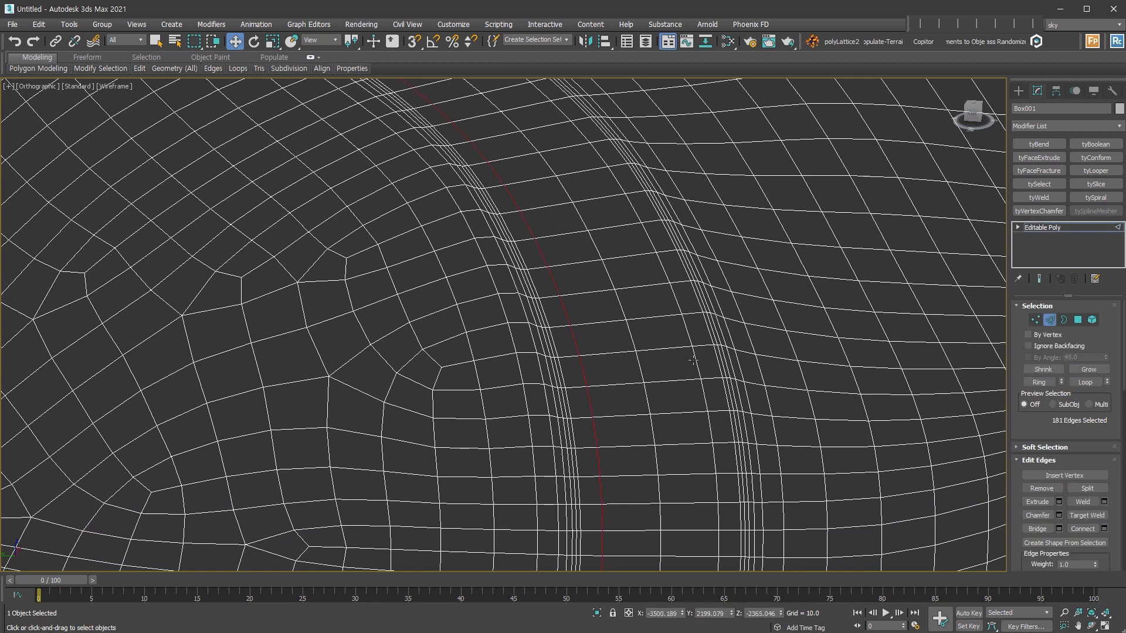
pyautogui.press('BackSpace')
# Remove the innermost edge loop of the tight border loops on each side of the path
pyautogui.scroll(3, 559, 399)
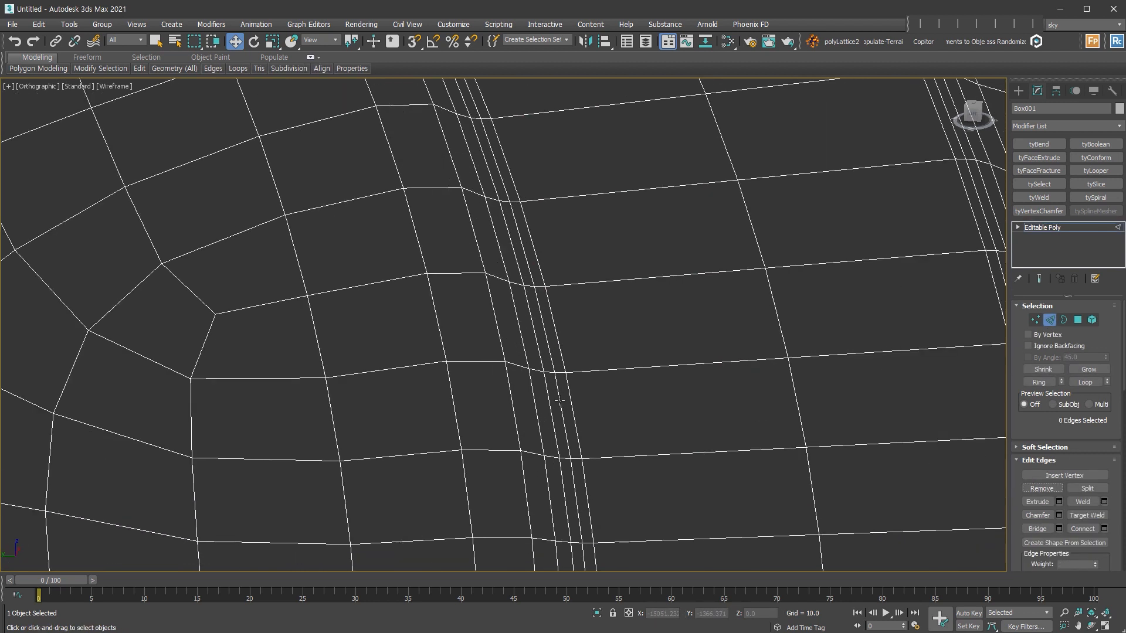
pyautogui.doubleClick(573, 405)
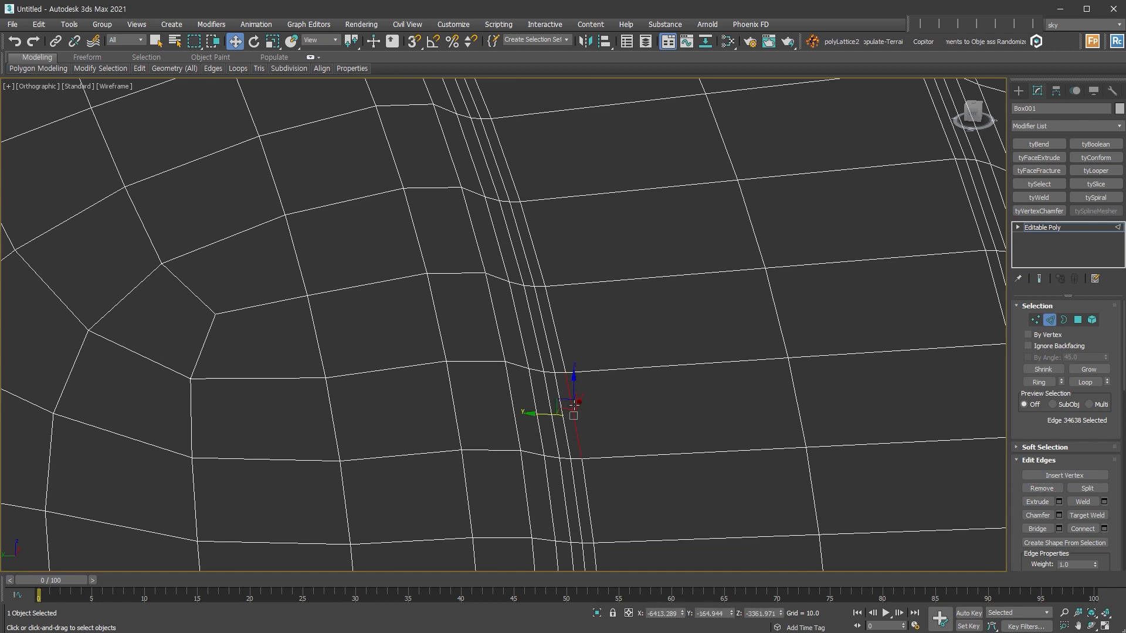
pyautogui.moveTo(561, 407); pyautogui.dragTo(560, 408)
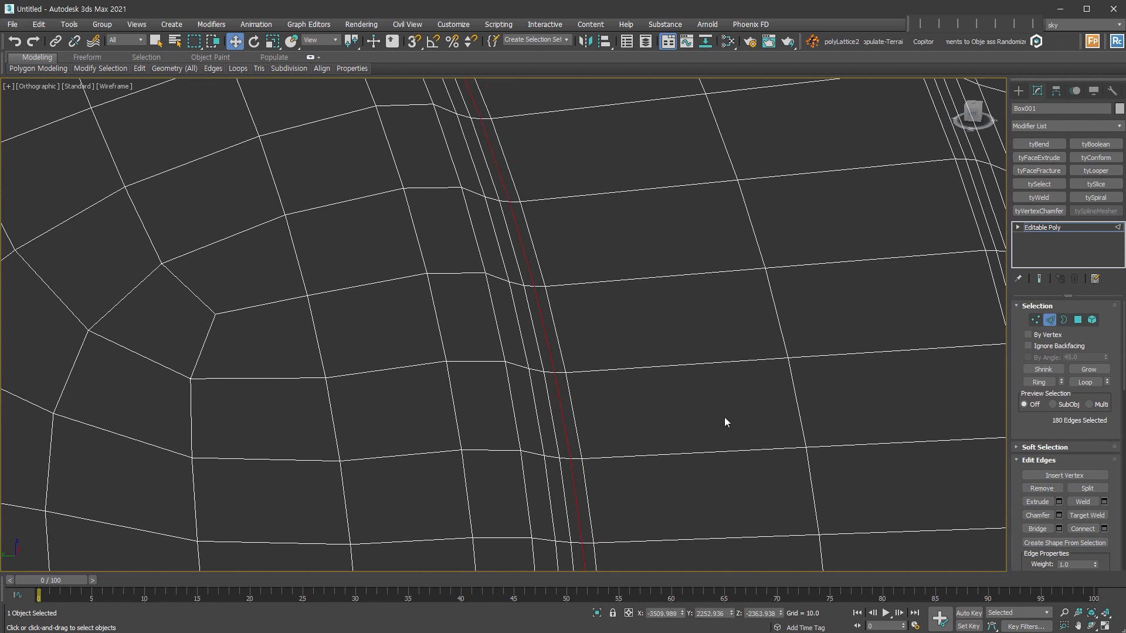
pyautogui.scroll(-2, 698, 425)
pyautogui.keyDown('ctrl'); pyautogui.doubleClick(881, 360); pyautogui.keyUp('ctrl')
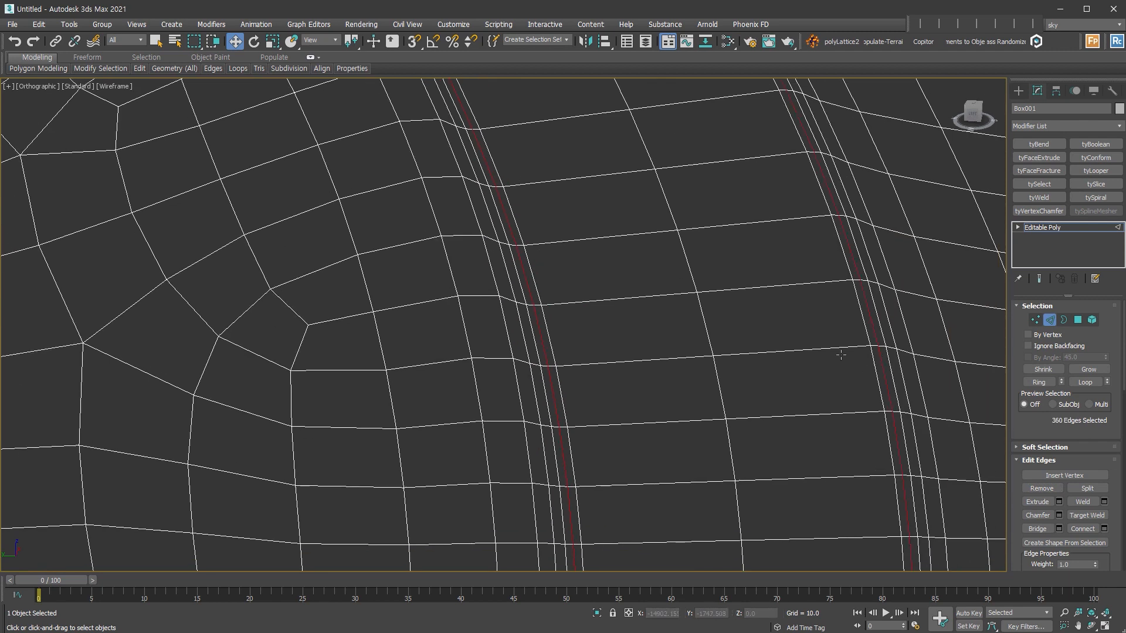
pyautogui.hotkey('ctrl', 'z')
pyautogui.hotkey('ctrl', 'z')
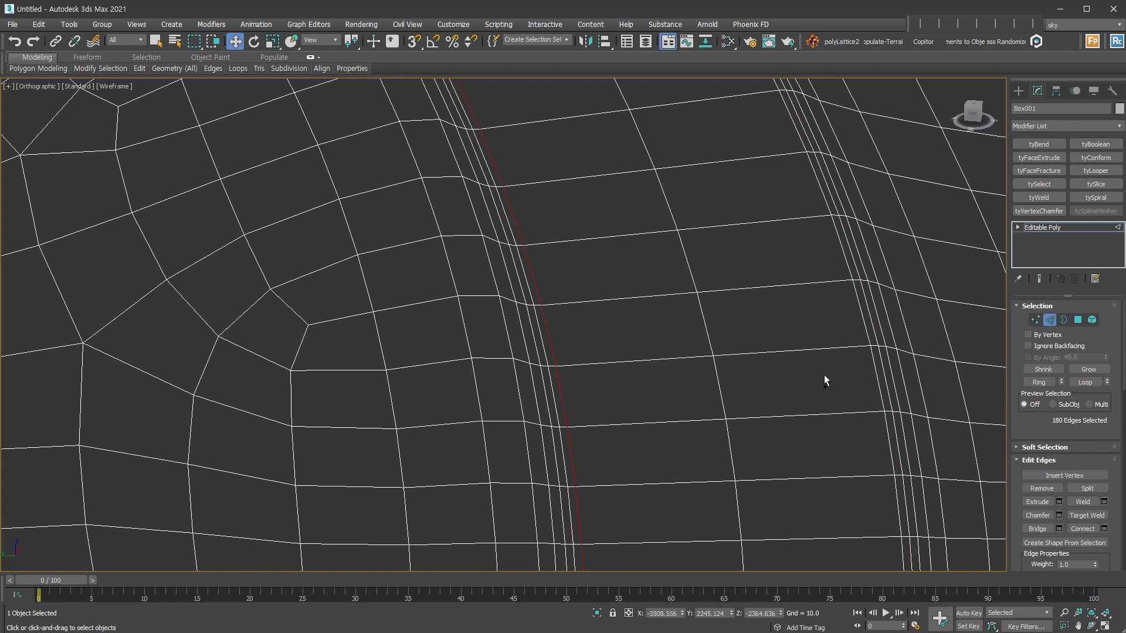
pyautogui.keyDown('ctrl'); pyautogui.doubleClick(871, 370); pyautogui.keyUp('ctrl')
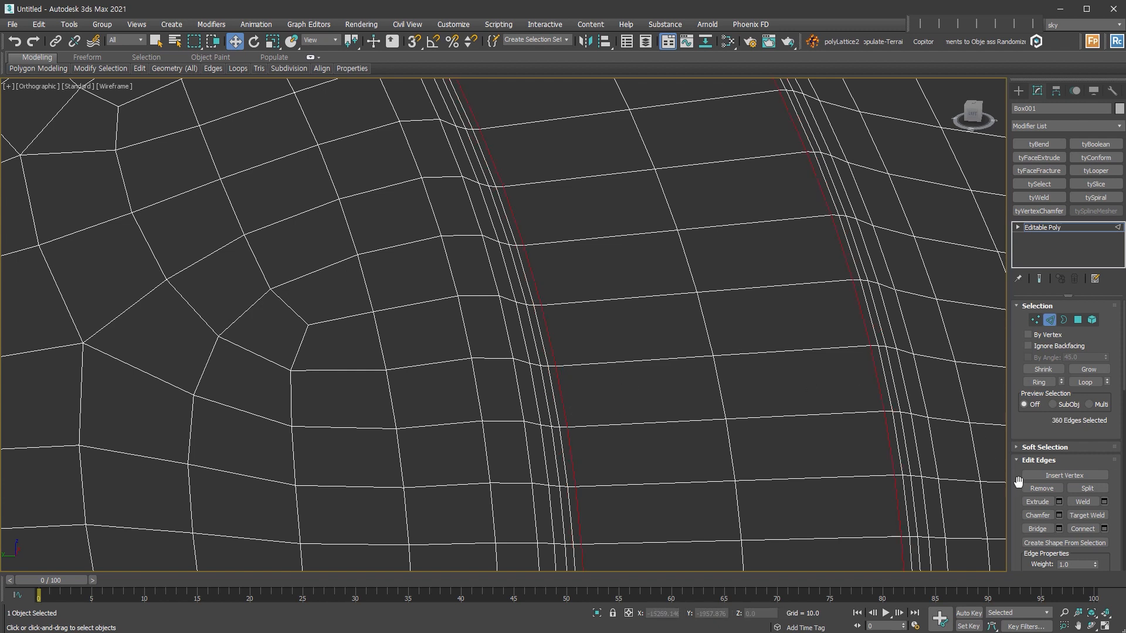
pyautogui.click(1041, 488)
# Split the mesh along the innermost remaining edge loops on both sides of the path
pyautogui.doubleClick(884, 379)
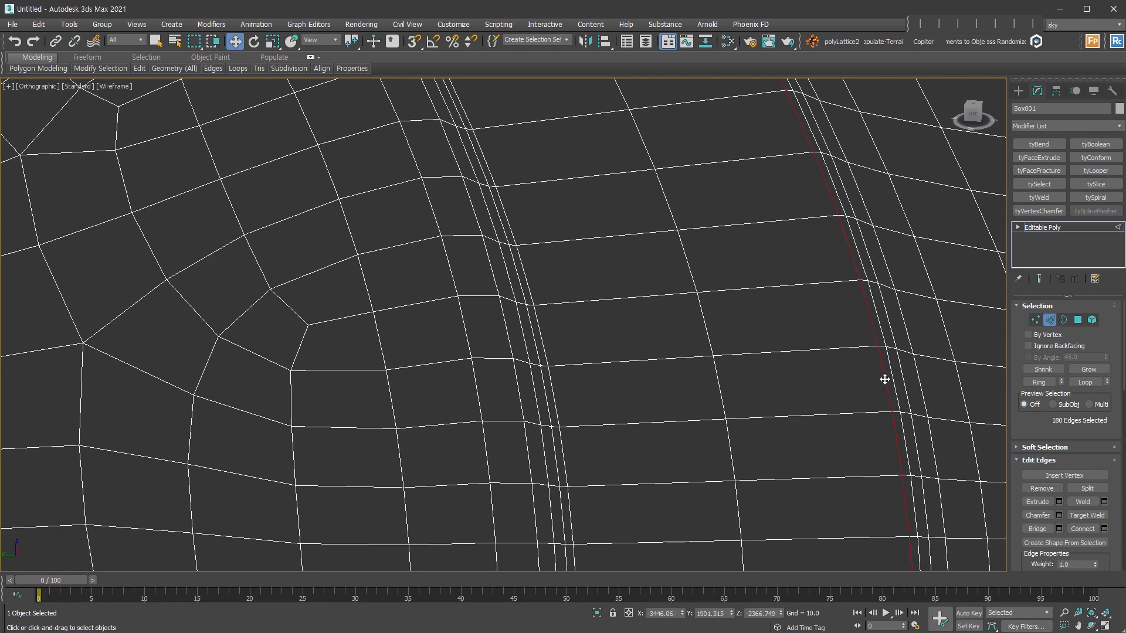
pyautogui.keyDown('ctrl'); pyautogui.doubleClick(564, 410); pyautogui.keyUp('ctrl')
pyautogui.scroll(-8, 776, 422)
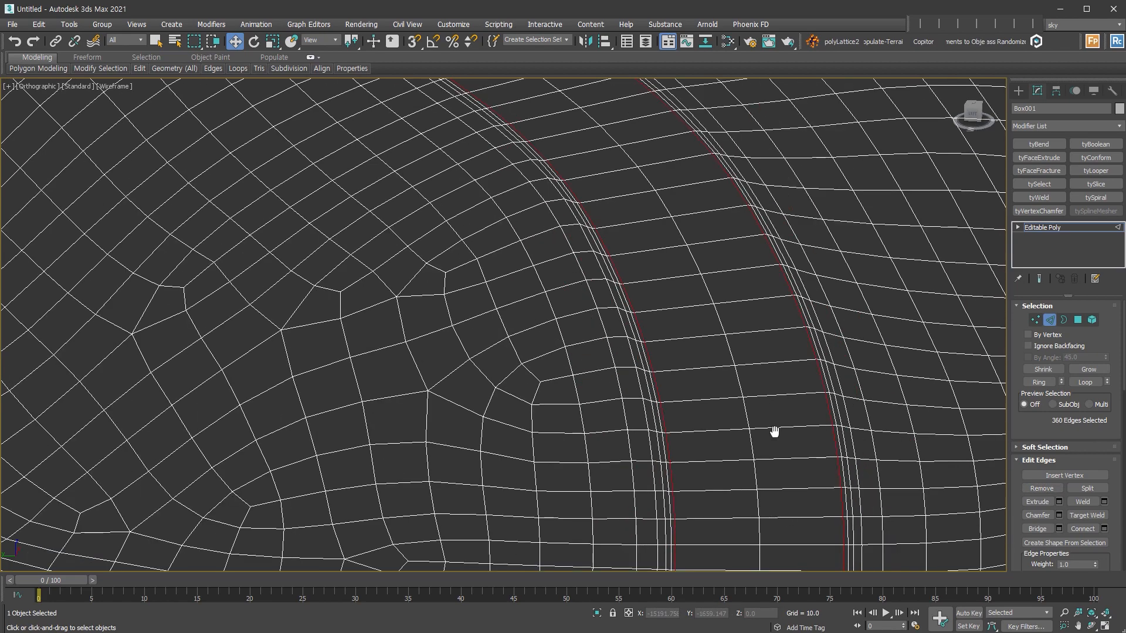
pyautogui.click(1097, 488)
# Detach the path element from the terrain as a separate object, leave element editing and select the detached strip
pyautogui.click(1094, 319)
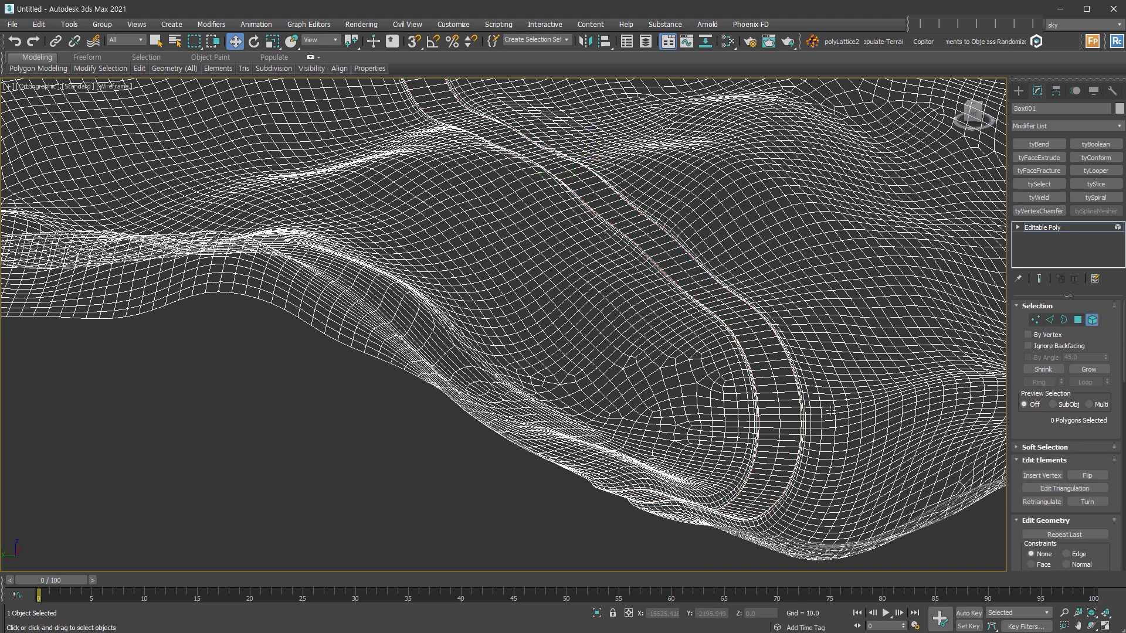
pyautogui.click(784, 419)
pyautogui.keyDown('alt'); pyautogui.moveTo(856, 439); pyautogui.dragTo(821, 422, button='middle'); pyautogui.keyUp('alt')
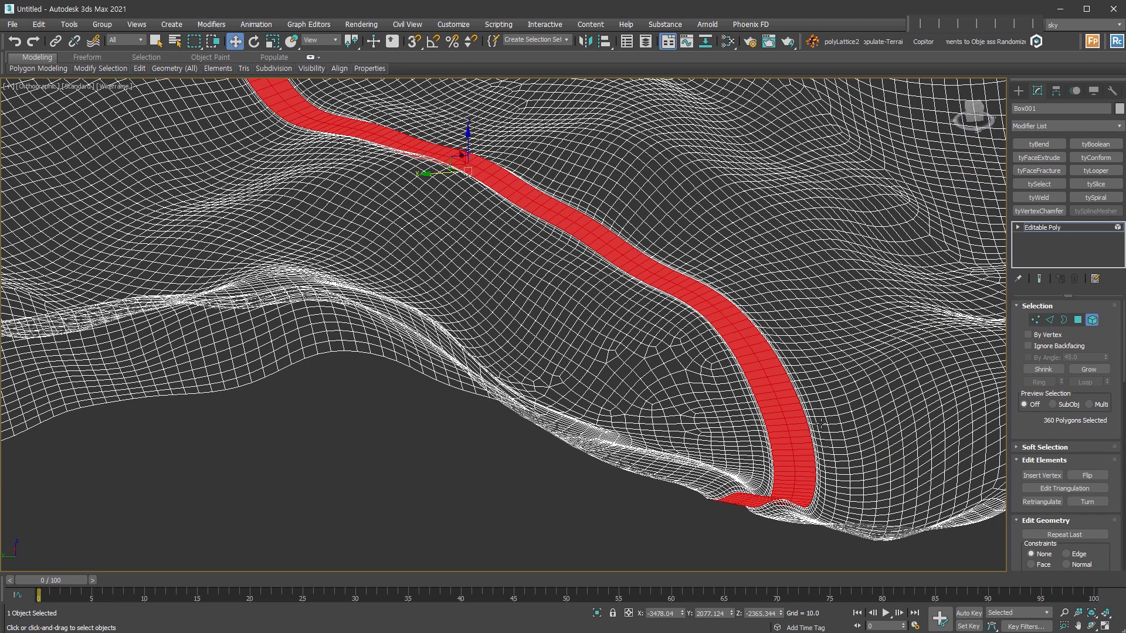
pyautogui.press('Return')
pyautogui.click(1092, 320)
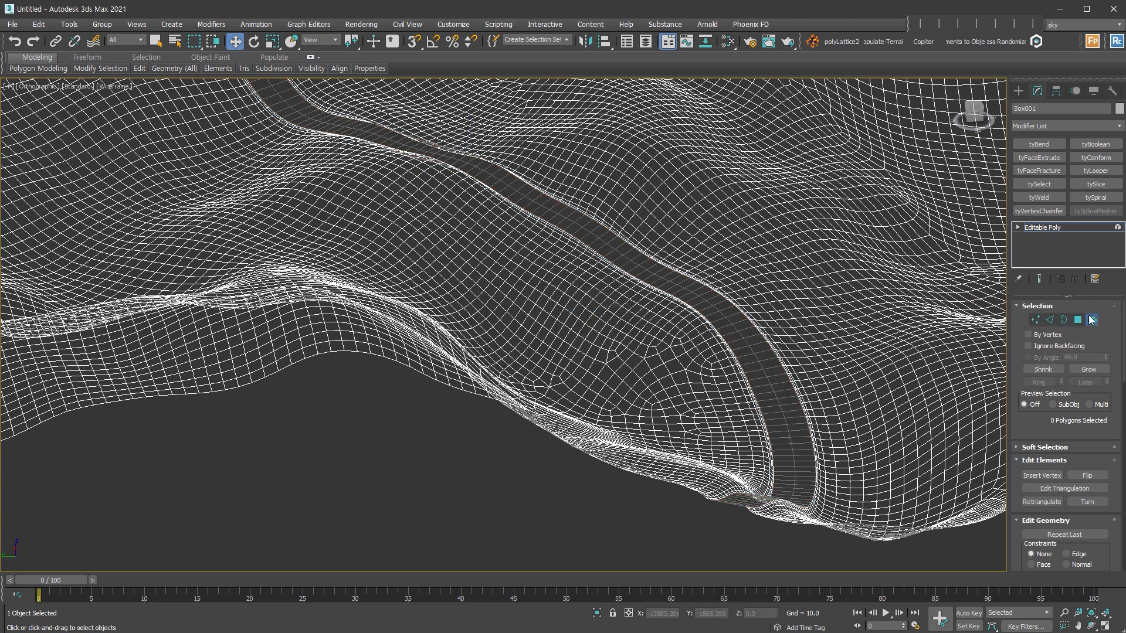
pyautogui.click(796, 454)
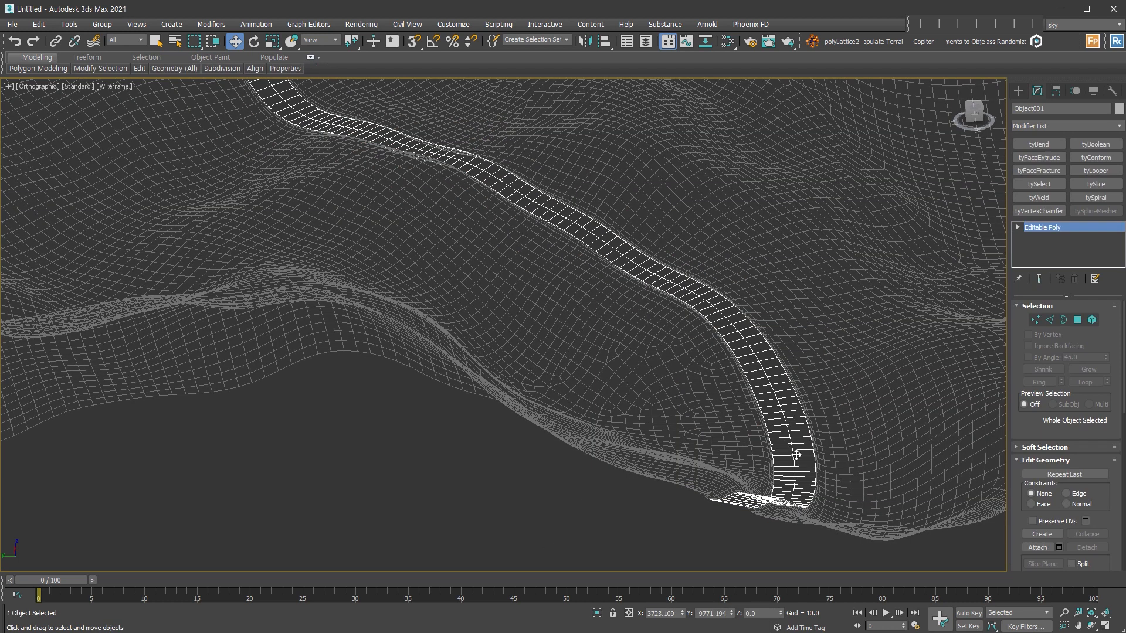
pyautogui.press('u')
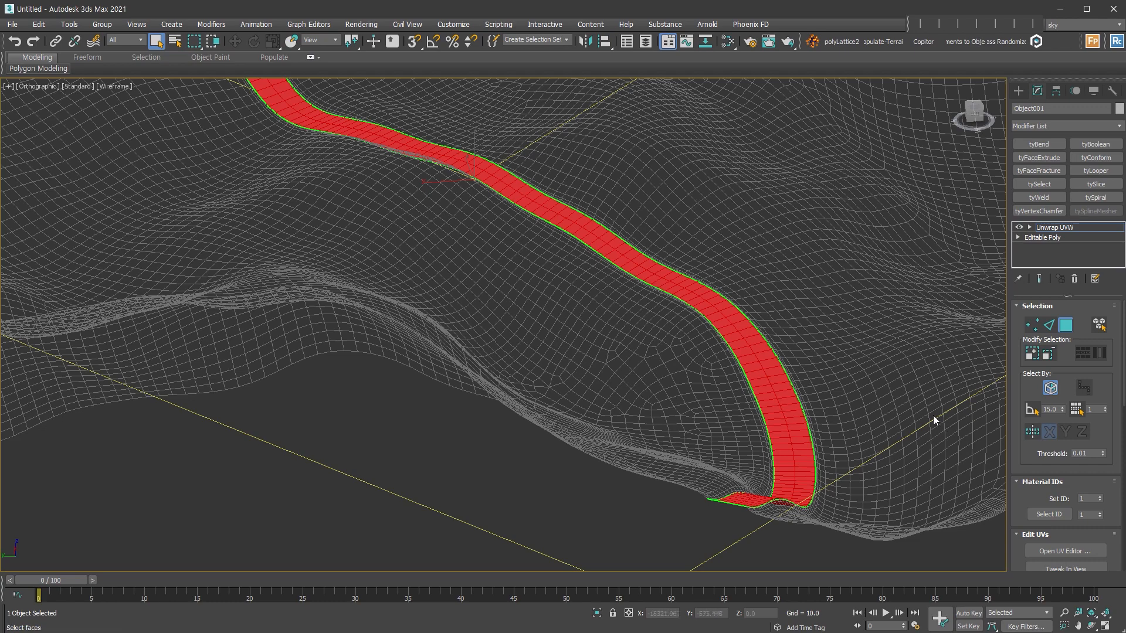
pyautogui.keyDown('alt'); pyautogui.moveTo(933, 420); pyautogui.dragTo(842, 385, button='middle'); pyautogui.keyUp('alt')
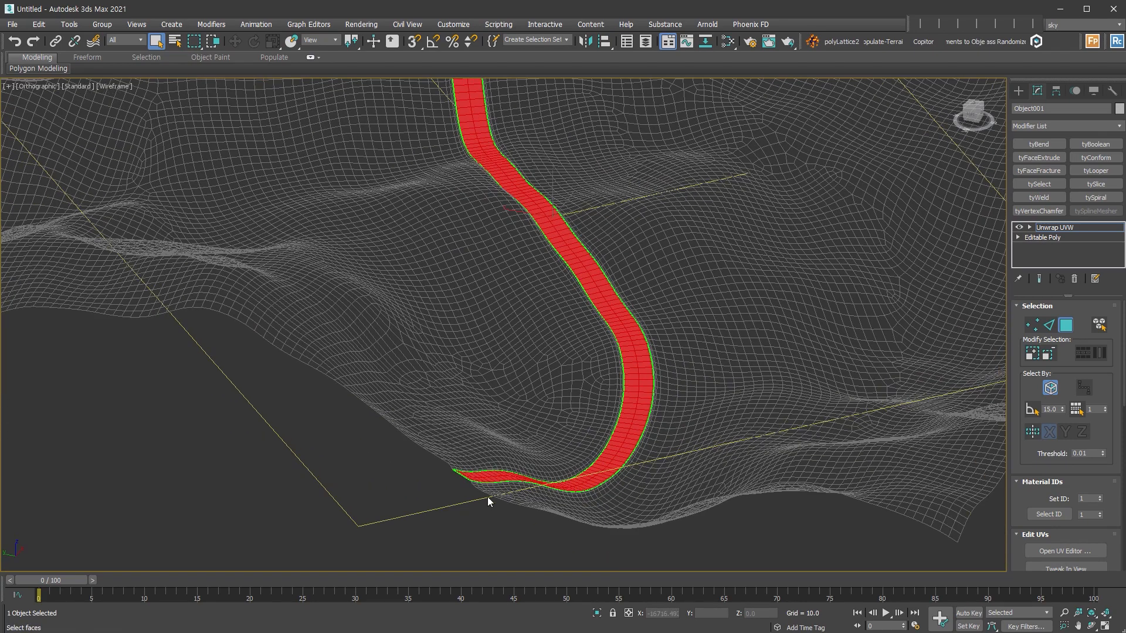
pyautogui.click(1075, 279)
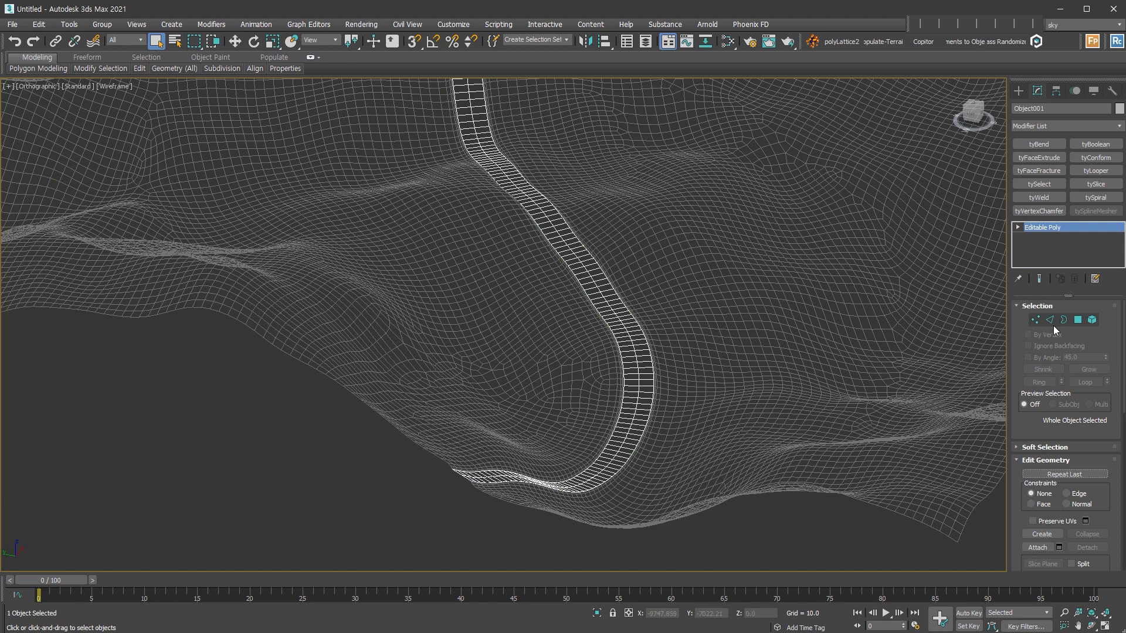
# Create a Linear shape named Shape001 from the path strip's centre edge loop
pyautogui.scroll(5, 656, 390)
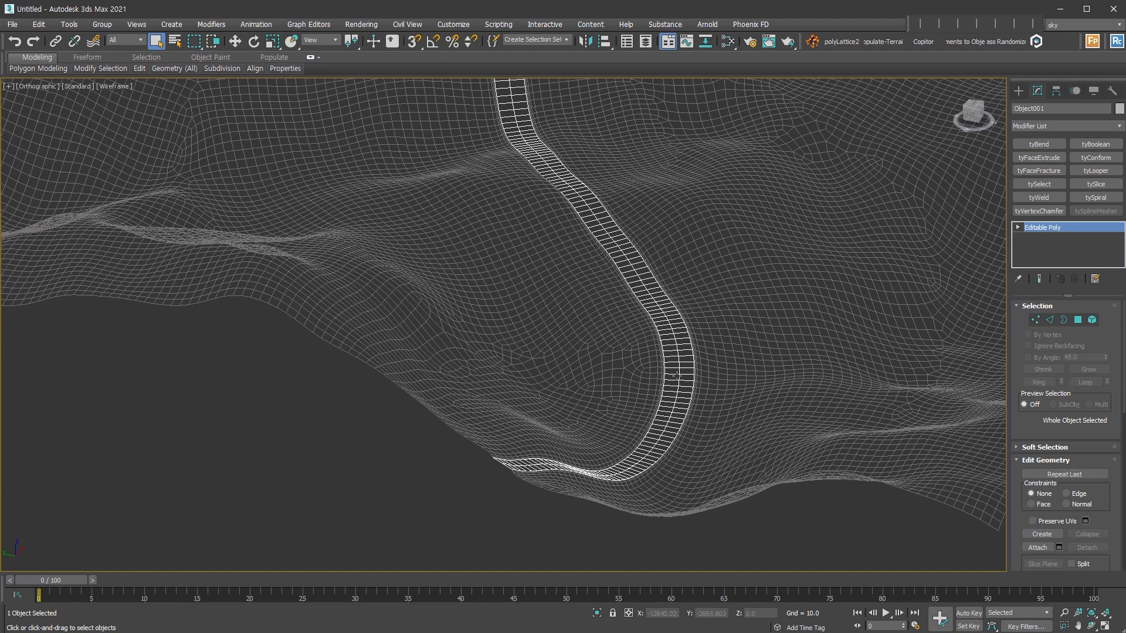
pyautogui.click(1049, 319)
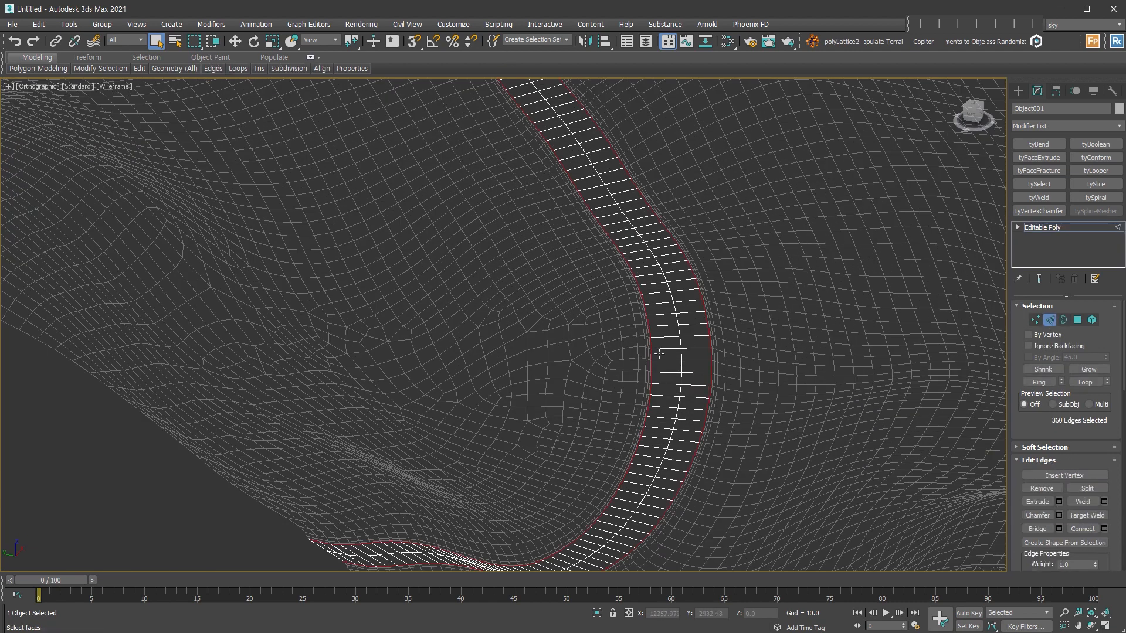
pyautogui.doubleClick(680, 355)
pyautogui.scroll(-4, 1049, 469)
pyautogui.click(1090, 416)
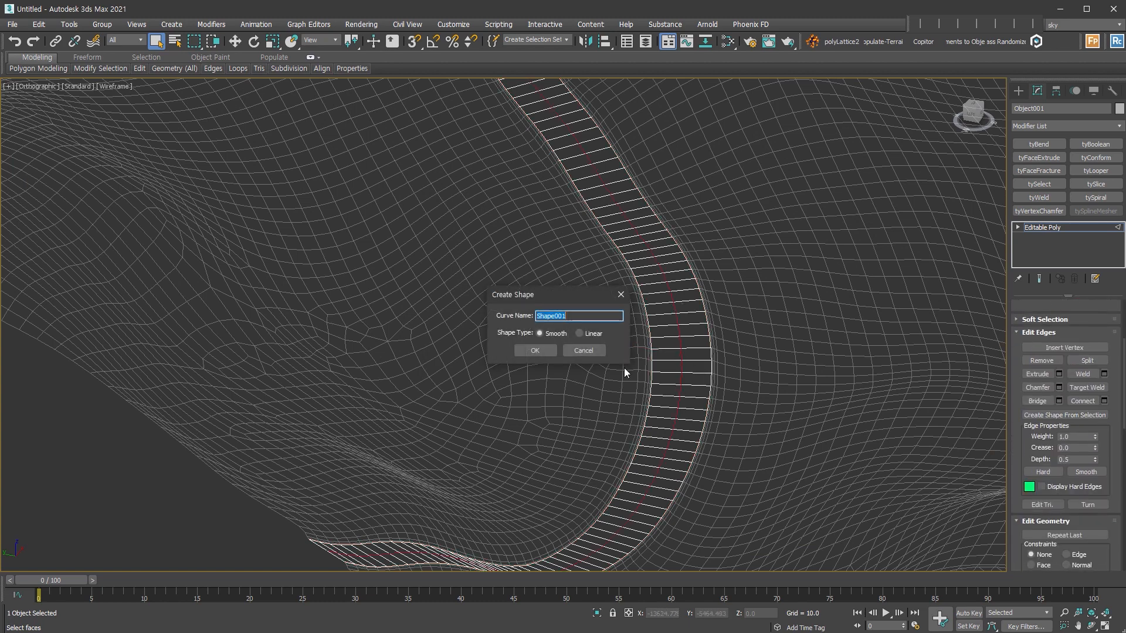
pyautogui.click(579, 333)
pyautogui.click(533, 350)
# Leave edge editing, select the new centreline spline and disable its Enable In Viewport rendering
pyautogui.moveTo(526, 350); pyautogui.dragTo(668, 326, button='middle')
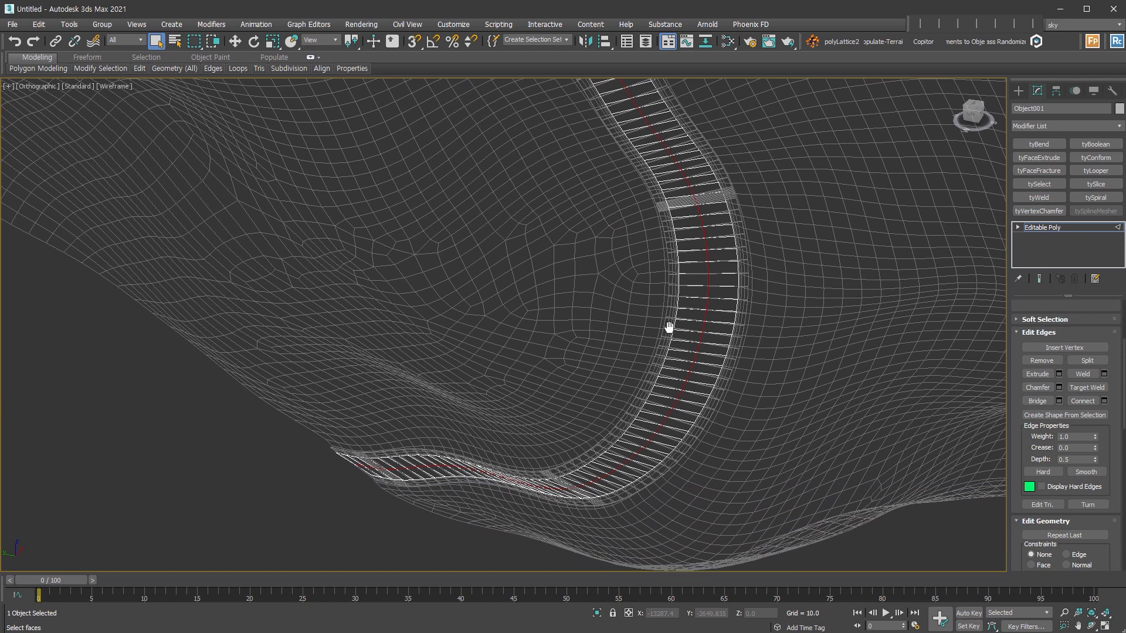
pyautogui.press('2')
pyautogui.click(698, 339)
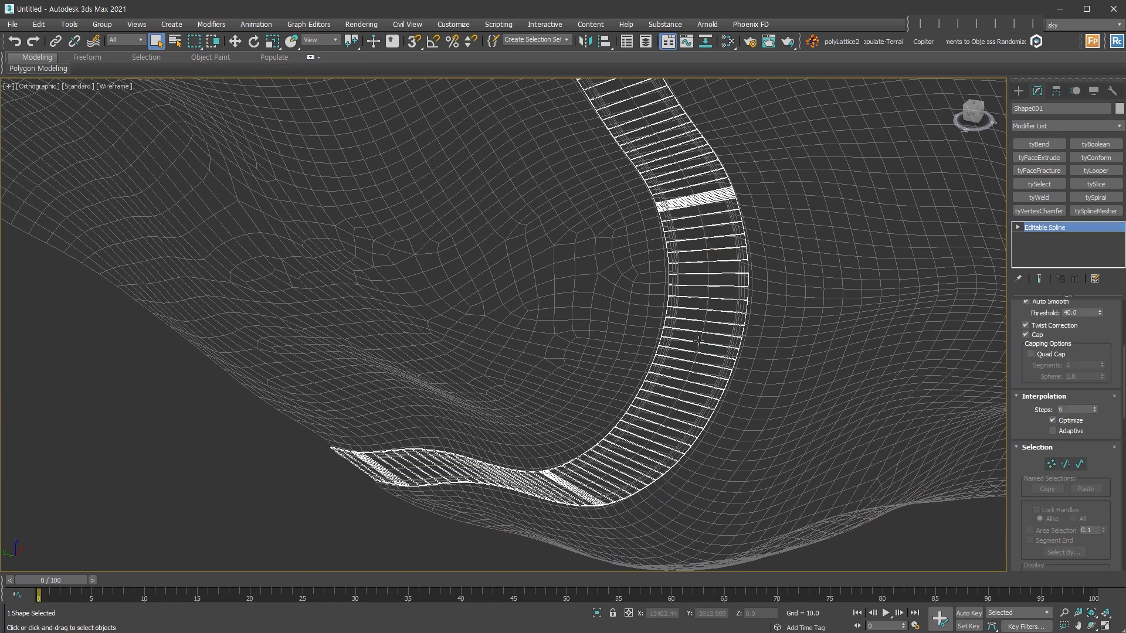
pyautogui.scroll(5, 1020, 310)
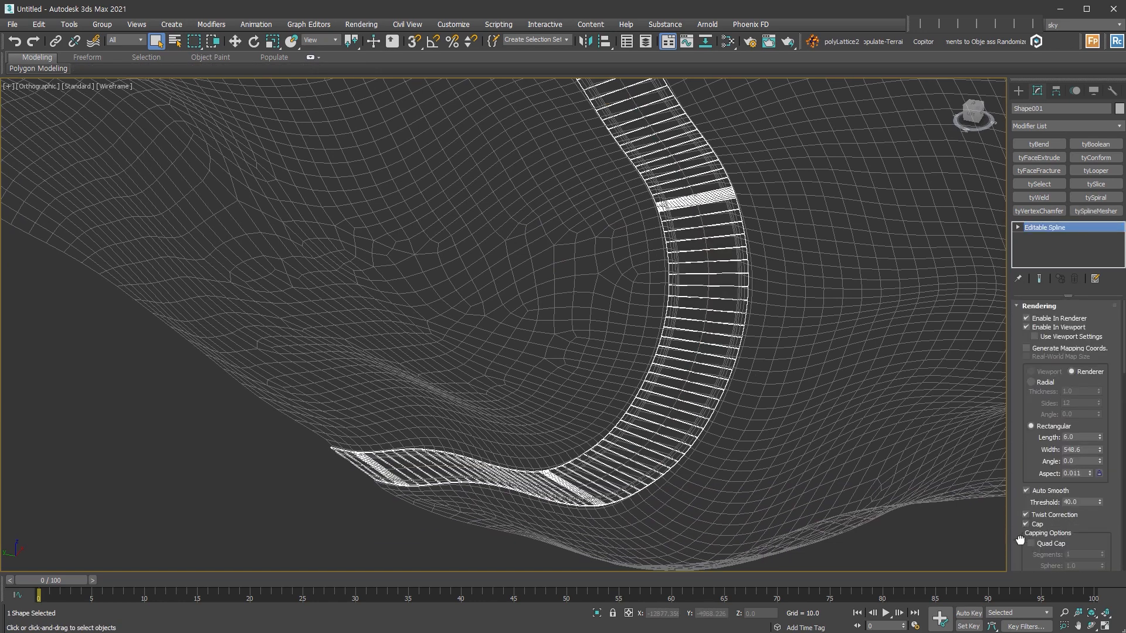
pyautogui.click(1036, 326)
pyautogui.click(1035, 318)
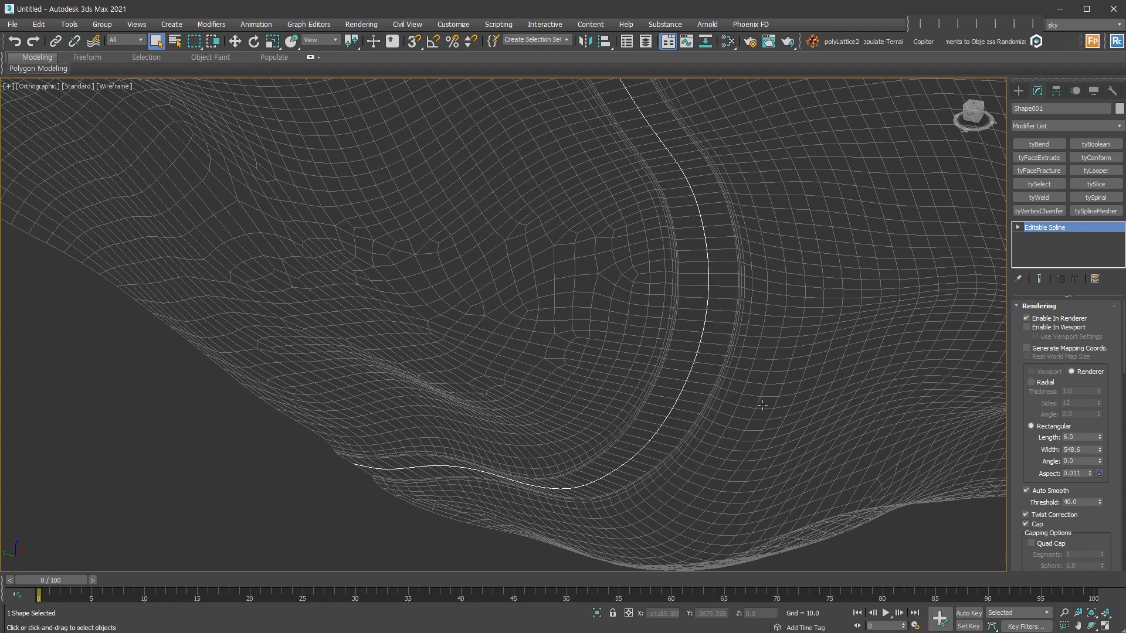
# Select the detached path strip and add an Unwrap UVW modifier with all of its faces selected
pyautogui.click(714, 327)
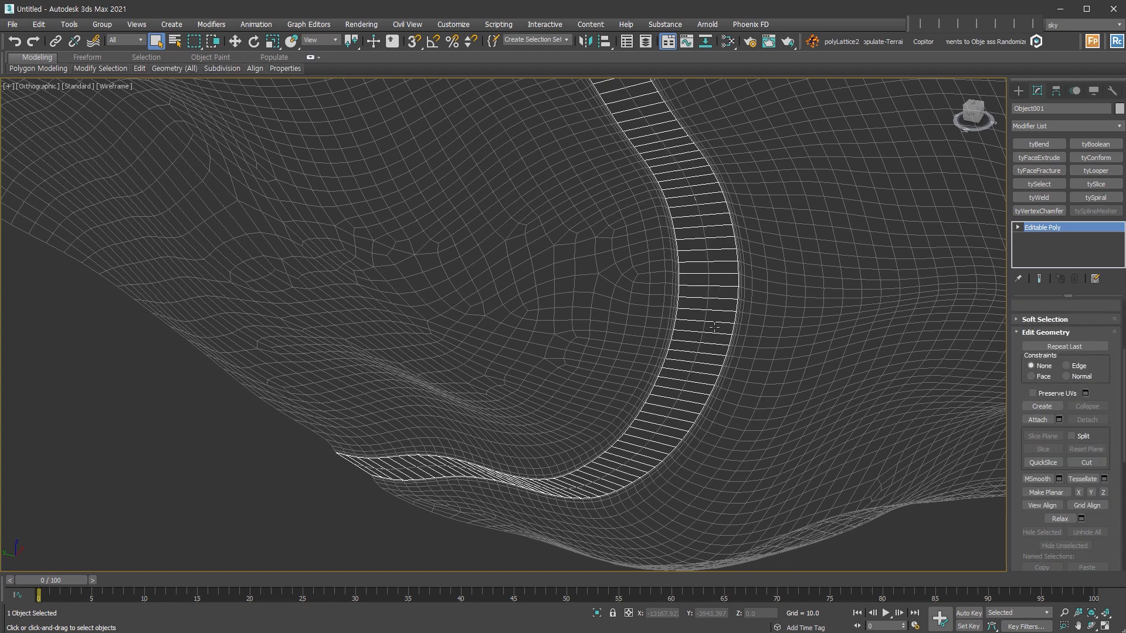
pyautogui.press('u')
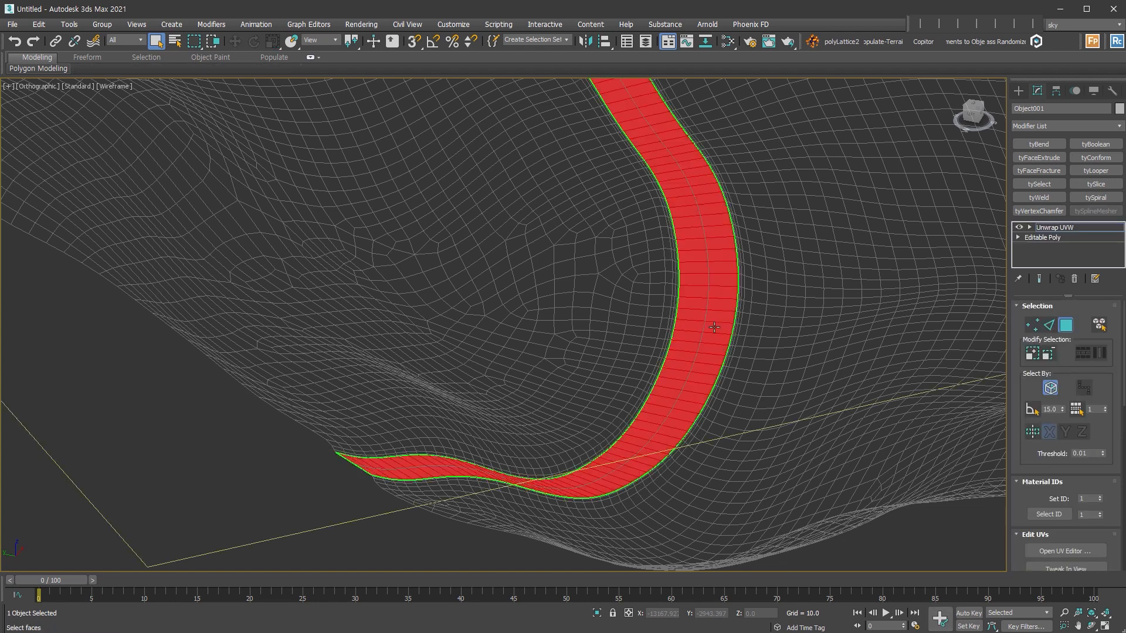
pyautogui.click(1027, 226)
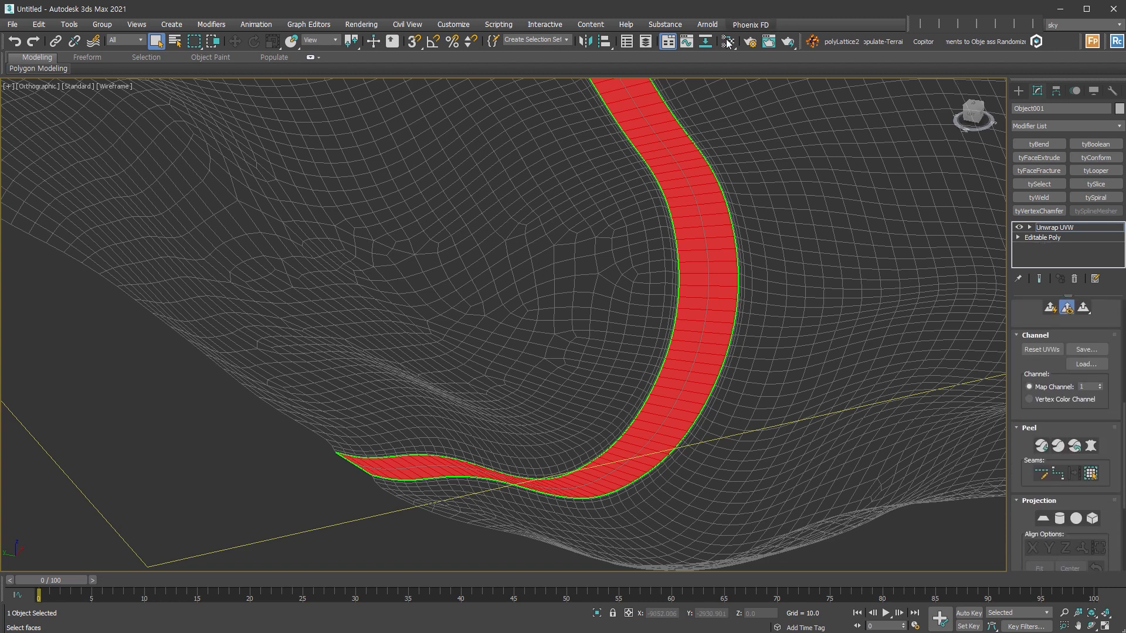
# Load the road VRayMtl with its bitmap into the Slate Material Editor and assign it to the path strip
pyautogui.click(727, 41)
pyautogui.moveTo(89, 227); pyautogui.dragTo(271, 283)
pyautogui.doubleClick(270, 283)
pyautogui.doubleClick(187, 287)
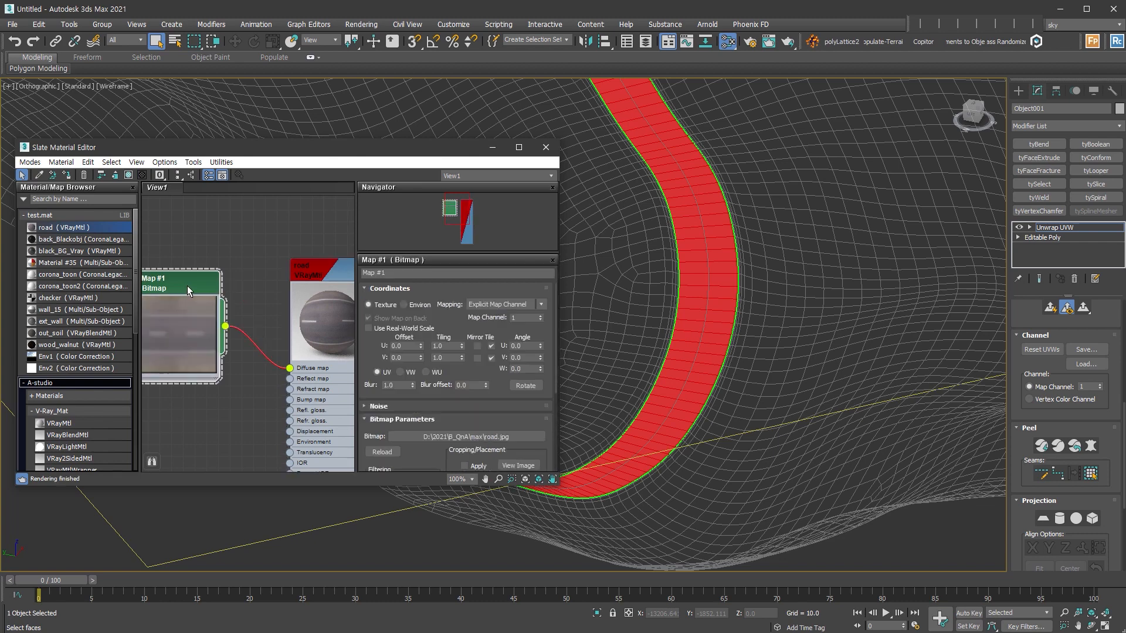
pyautogui.moveTo(188, 286); pyautogui.dragTo(222, 298)
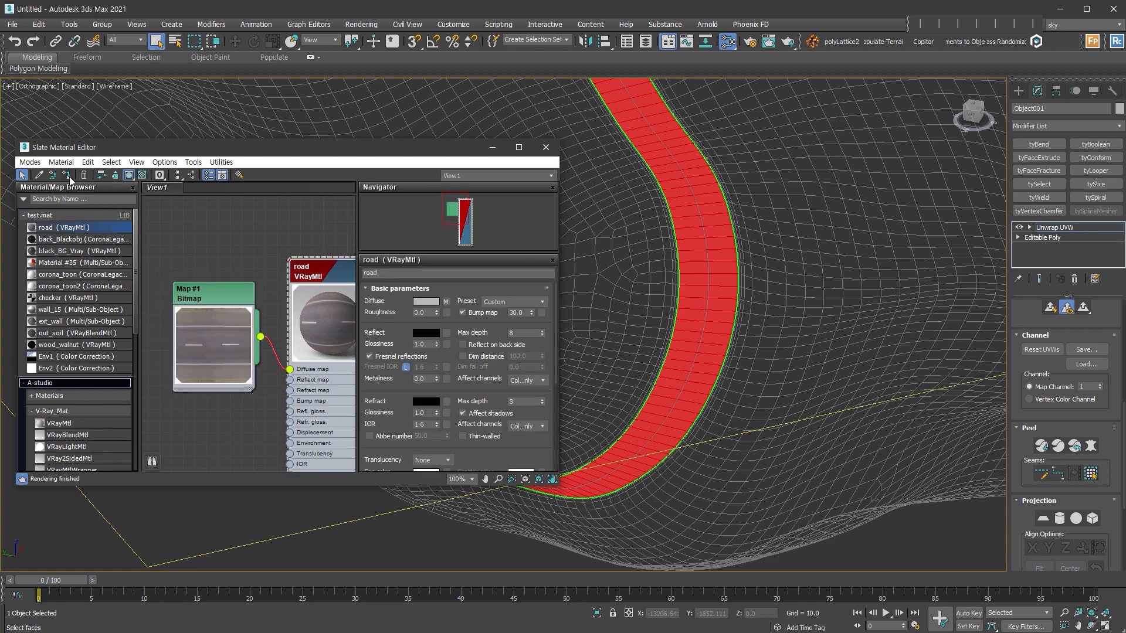
pyautogui.click(492, 147)
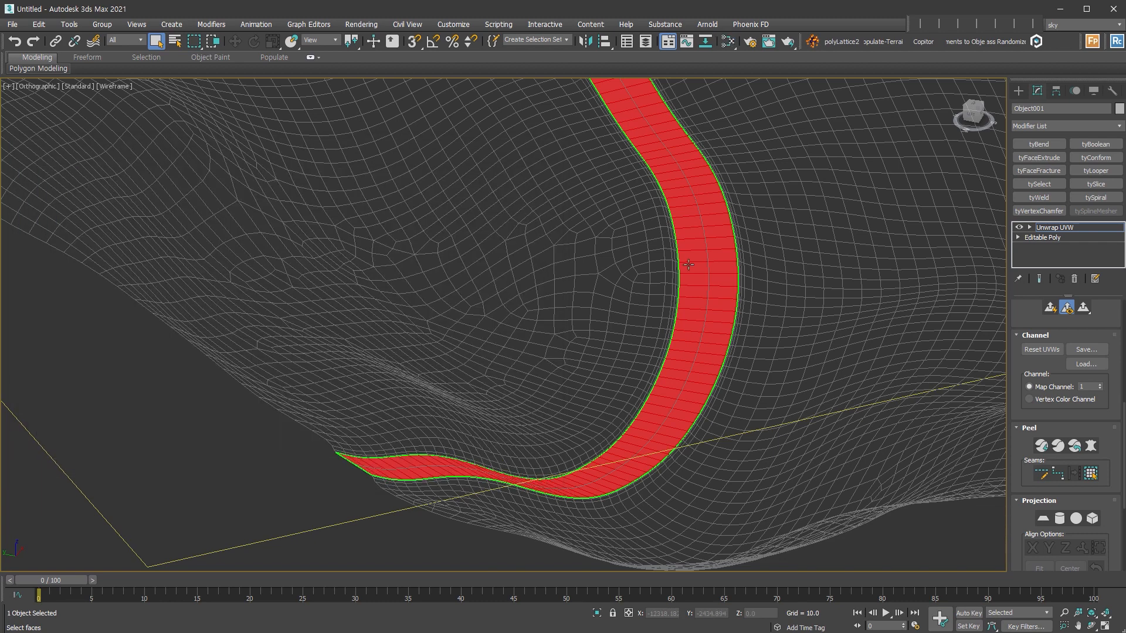
# Turn off shading of the selected faces and switch the viewport from wireframe to Default Shading
pyautogui.press('F2')
pyautogui.press('F2')
pyautogui.press('F2')
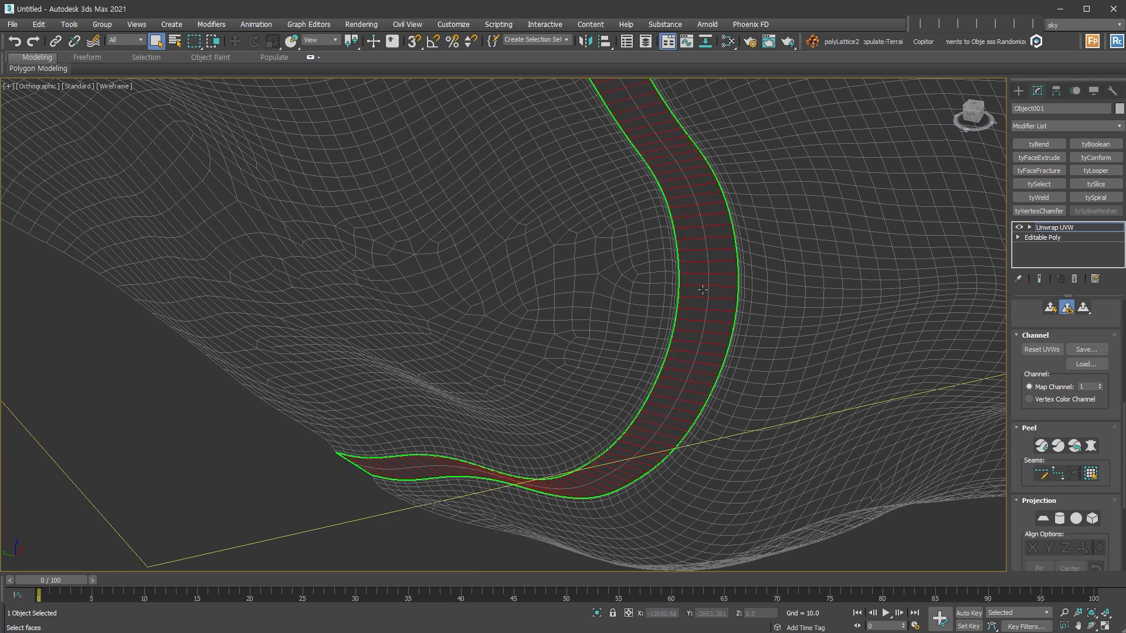
pyautogui.press('F3')
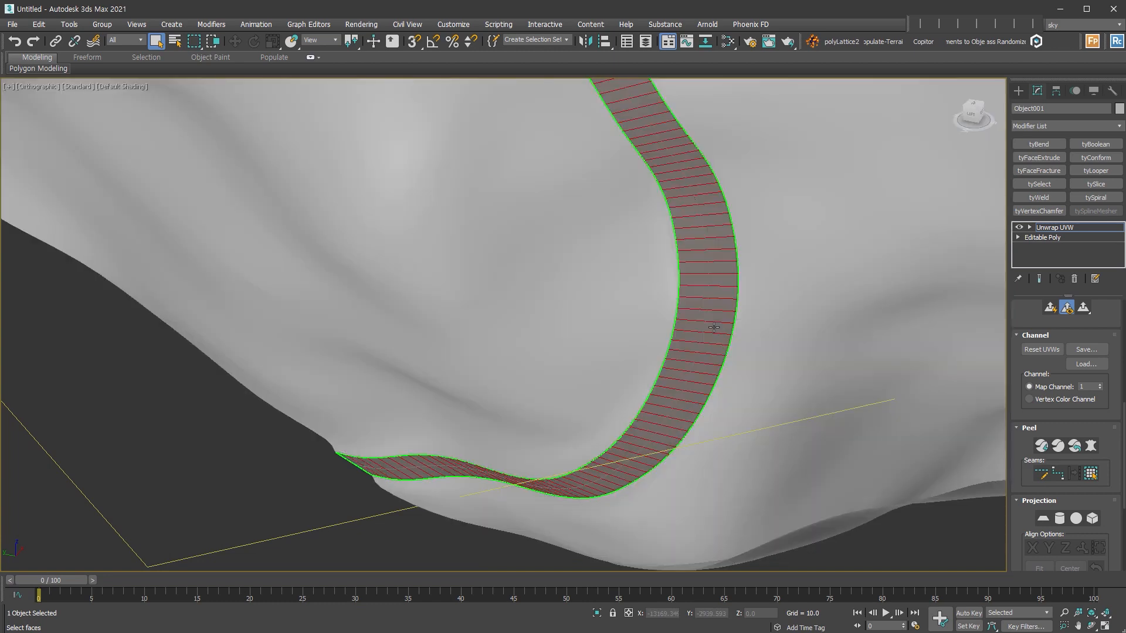
# Start Spline Mapping on the path strip's faces and pick the centreline spline Shape001 as the mapping spline
pyautogui.scroll(5, 711, 367)
pyautogui.moveTo(556, 420); pyautogui.dragTo(793, 299, button='middle')
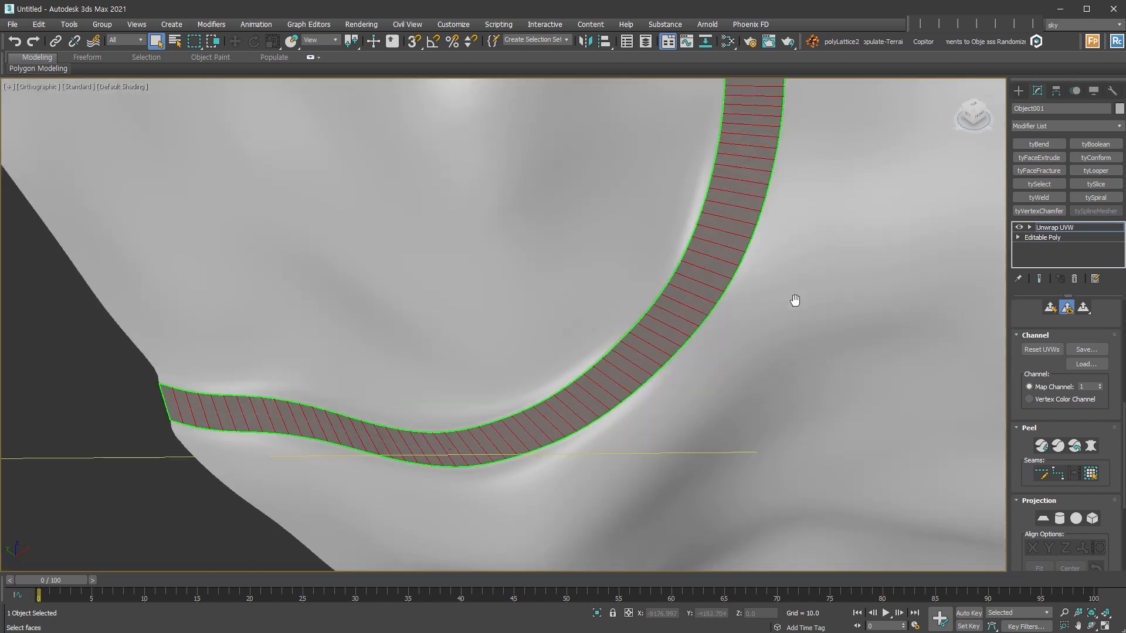
pyautogui.scroll(-3, 1022, 459)
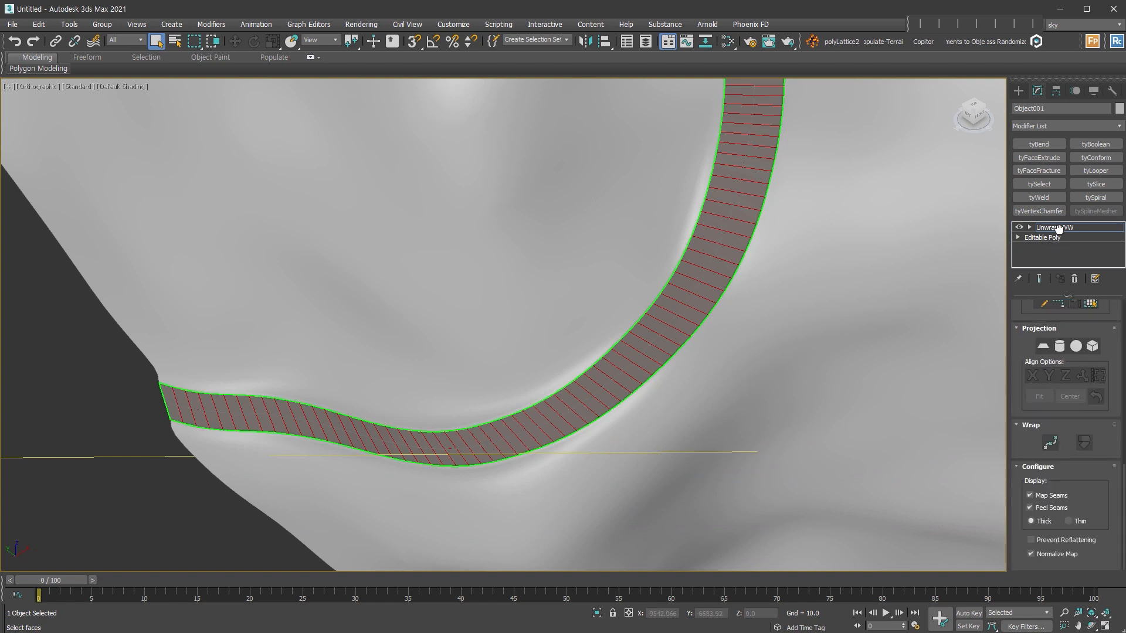
pyautogui.click(1051, 446)
pyautogui.click(872, 272)
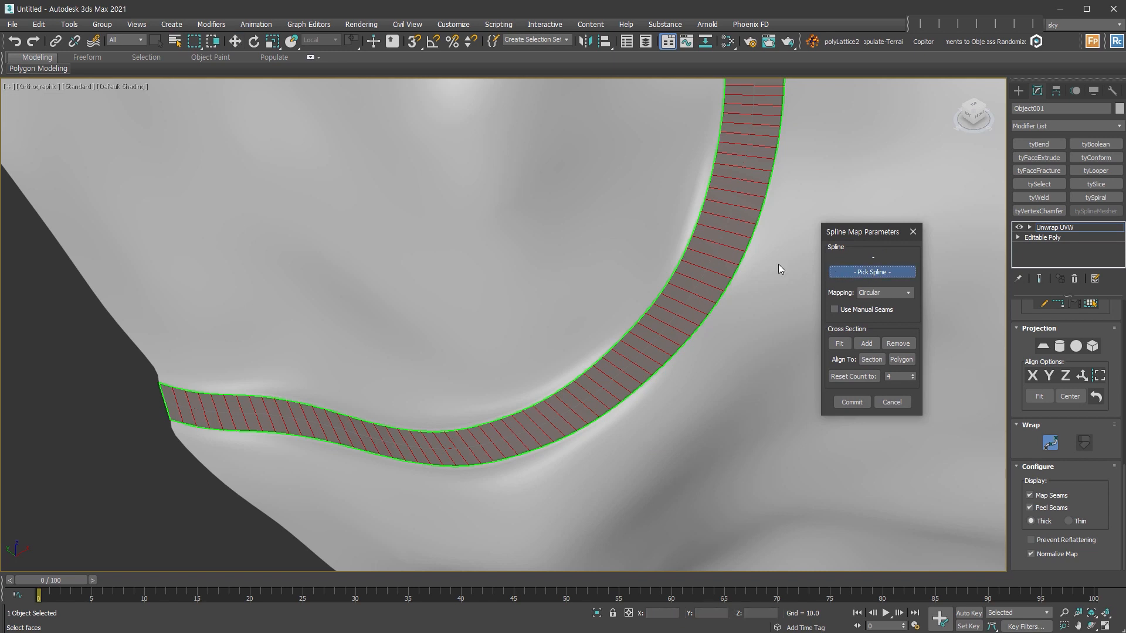
pyautogui.click(709, 262)
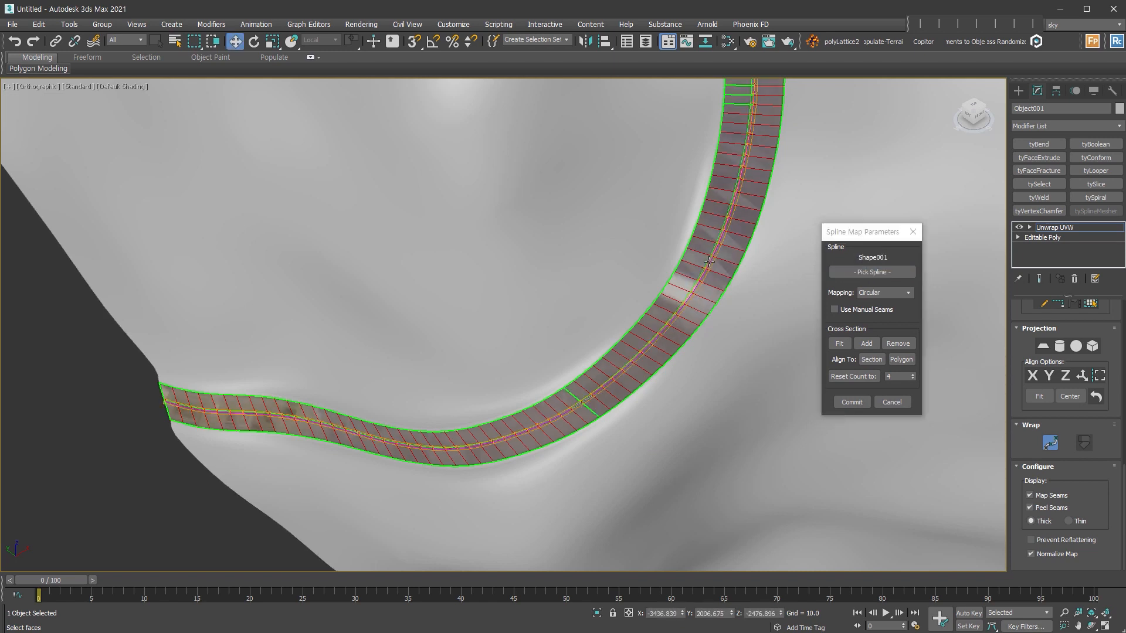
# Change the spline mapping type to Planar
pyautogui.scroll(-3, 610, 422)
pyautogui.scroll(3, 613, 424)
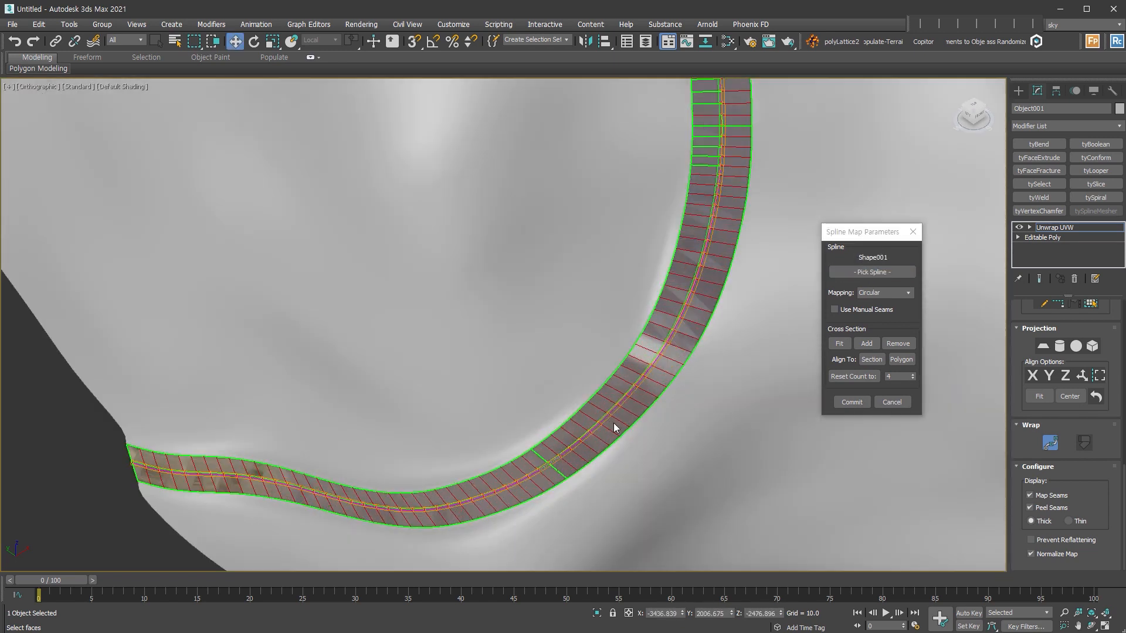
pyautogui.scroll(4, 613, 424)
pyautogui.click(910, 293)
pyautogui.click(899, 307)
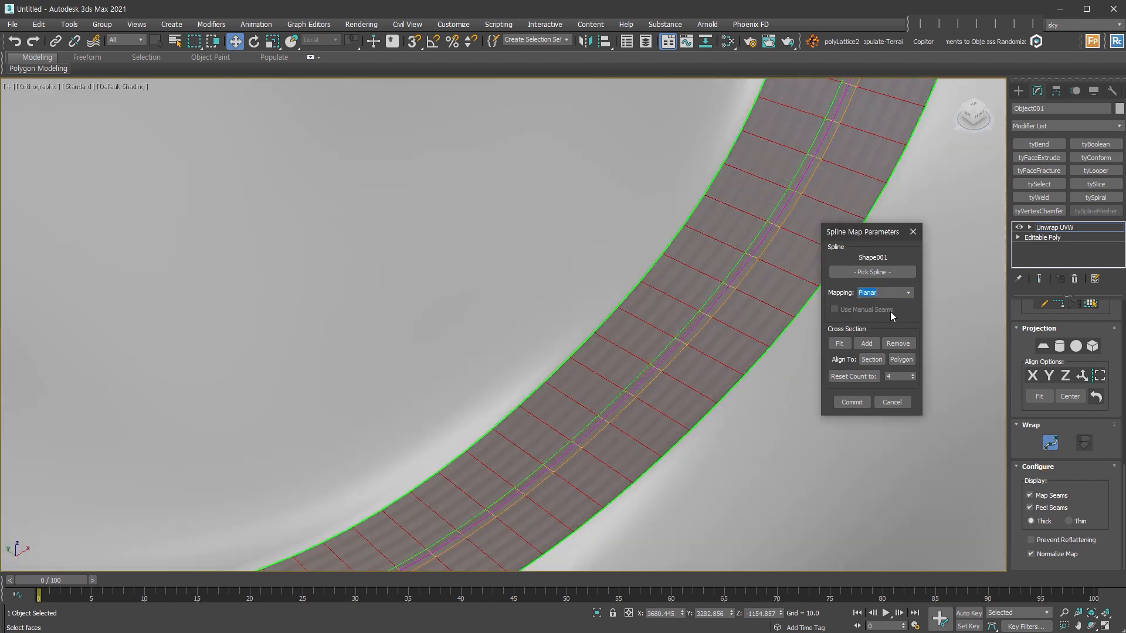
# Scale up the spline map's cross sections until they span the full width of the path
pyautogui.click(706, 315)
pyautogui.press('r')
pyautogui.moveTo(704, 315); pyautogui.dragTo(708, 138)
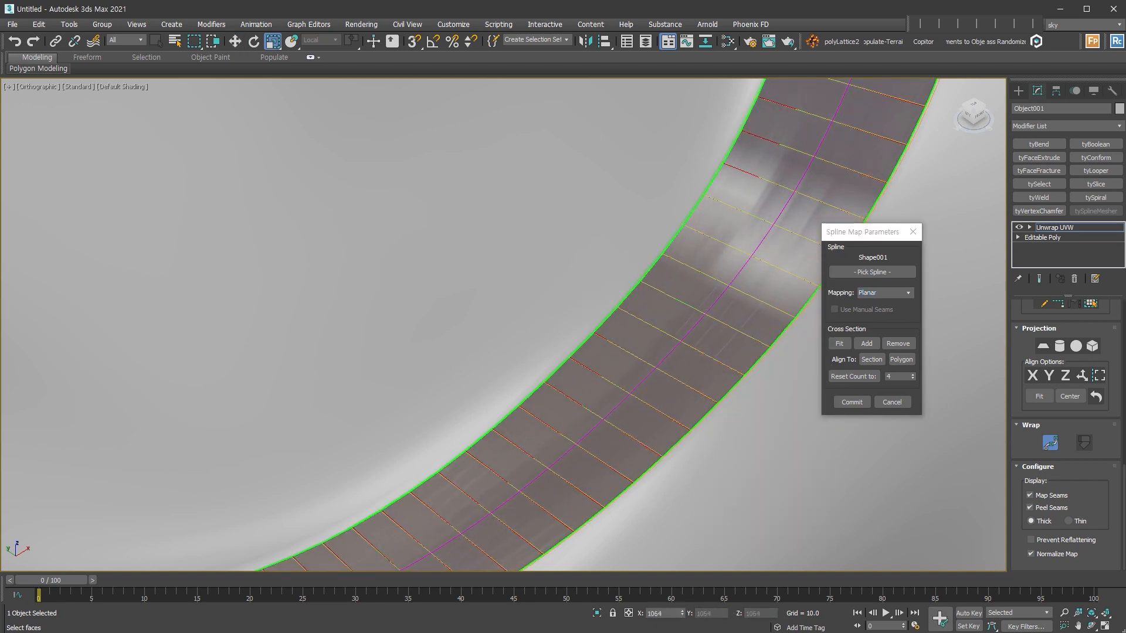
# Rotate the road bitmap with a W angle of 90 and set its tiling to about U 14.7 and V 0.7
pyautogui.press('m')
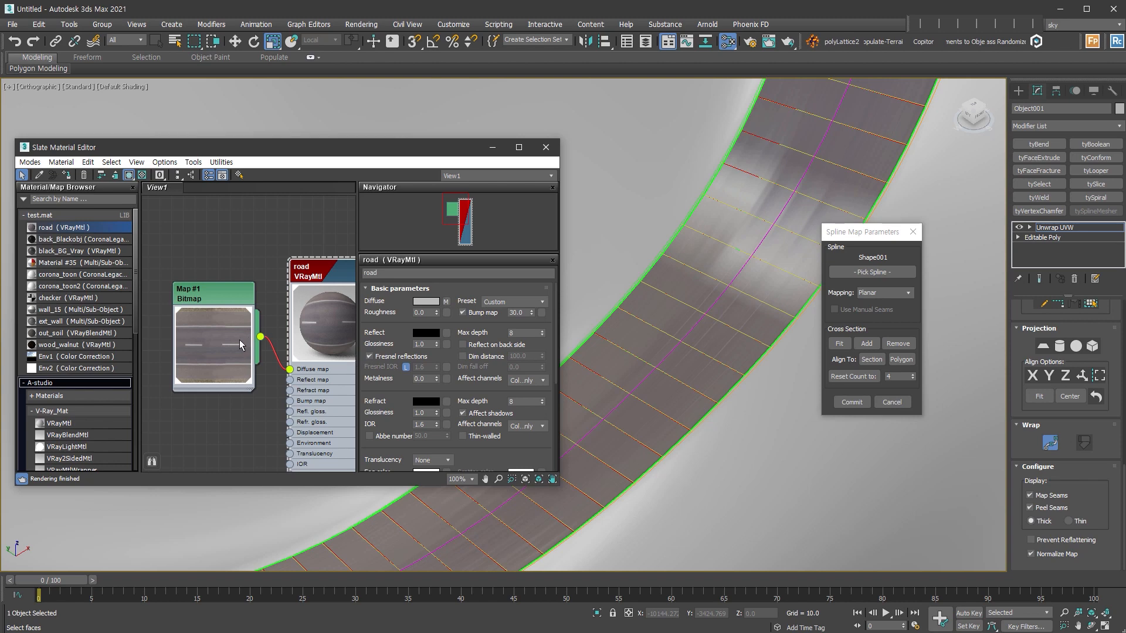
pyautogui.doubleClick(240, 344)
pyautogui.click(525, 369)
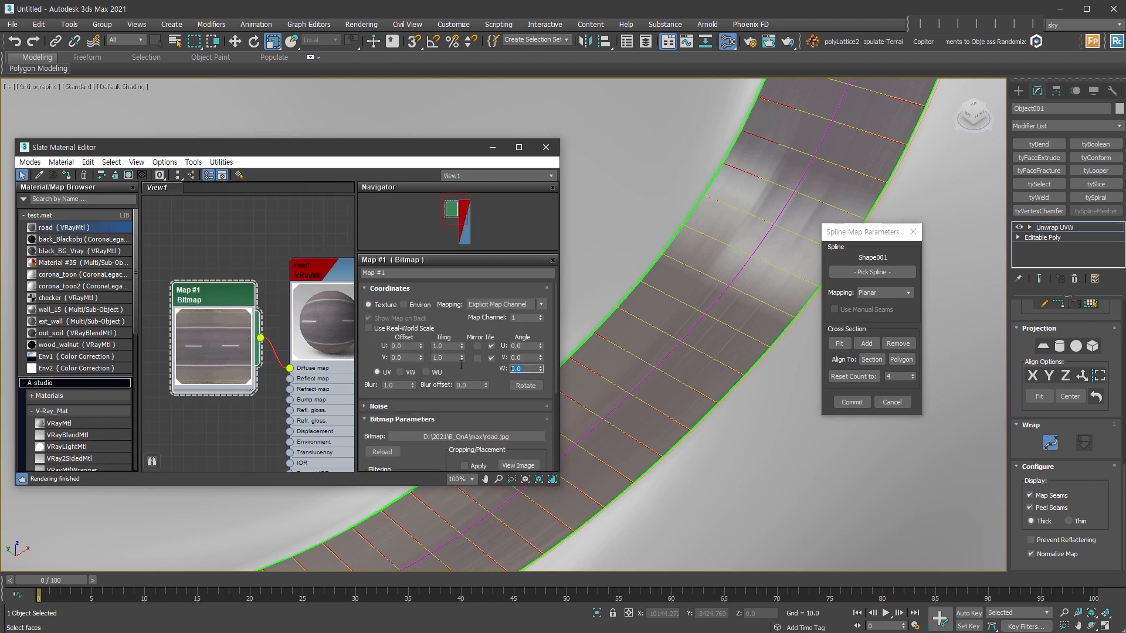
pyautogui.write('90')
pyautogui.press('Return')
pyautogui.moveTo(461, 359); pyautogui.dragTo(475, 321)
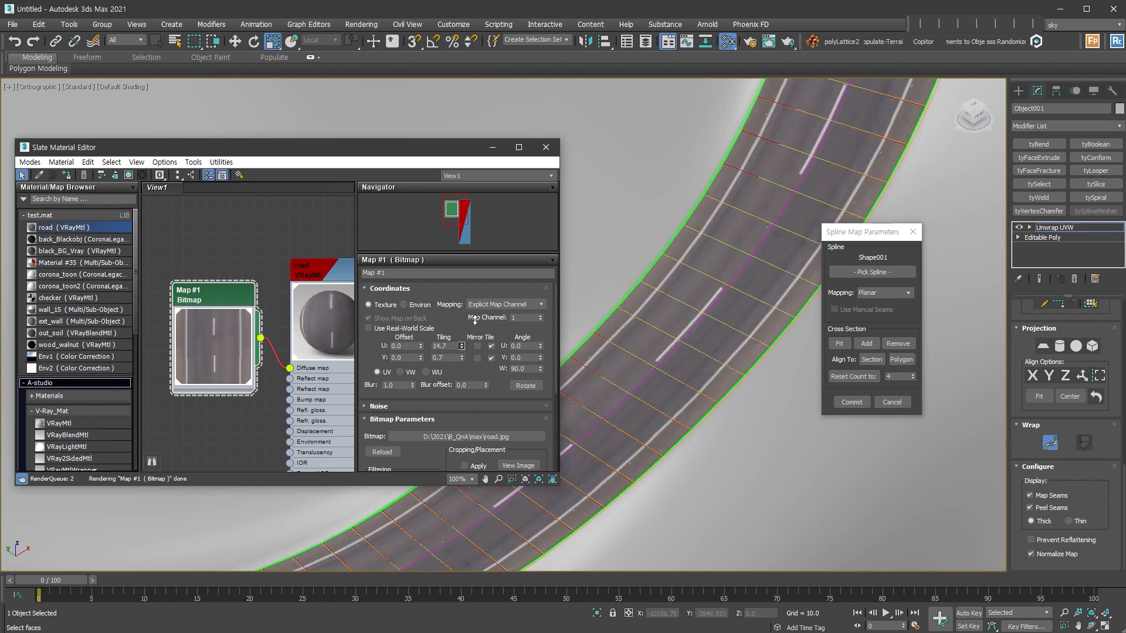
# Close the material editor, leave the strip's Unwrap UVW editing and inspect the textured road across the terrain
pyautogui.click(545, 147)
pyautogui.click(1067, 229)
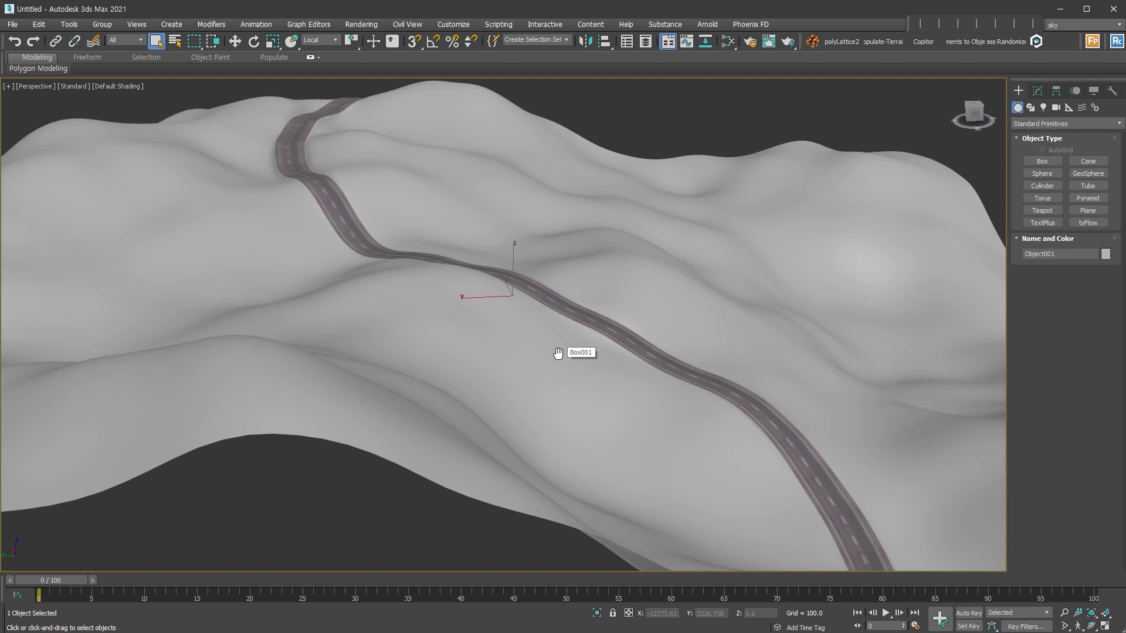
pyautogui.keyDown('alt'); pyautogui.moveTo(557, 353); pyautogui.dragTo(557, 338, button='middle'); pyautogui.keyUp('alt')
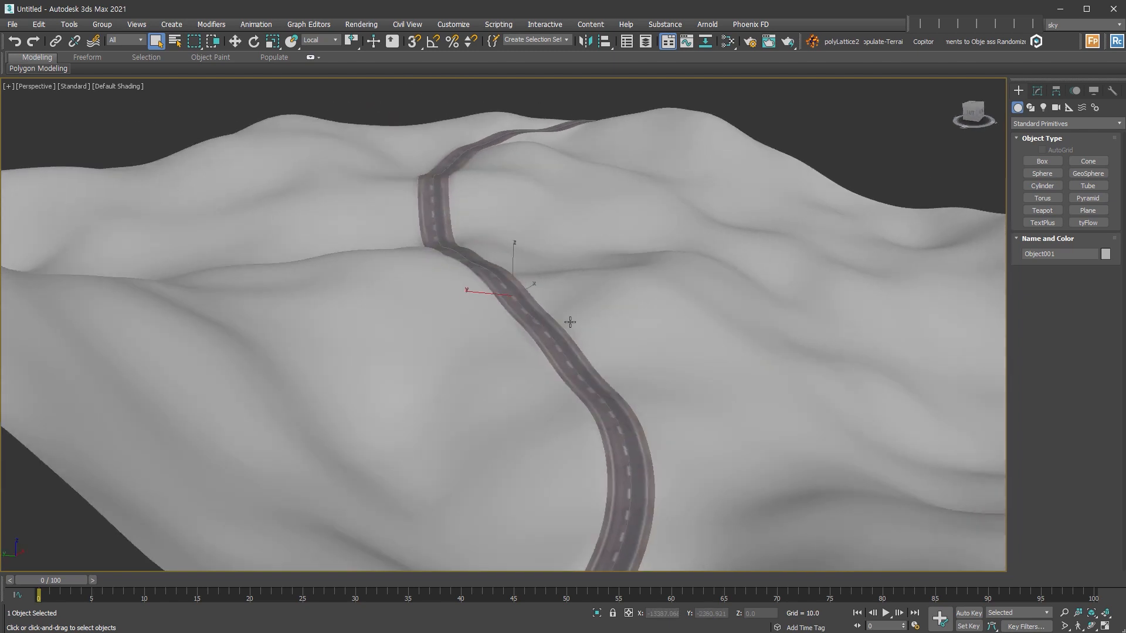